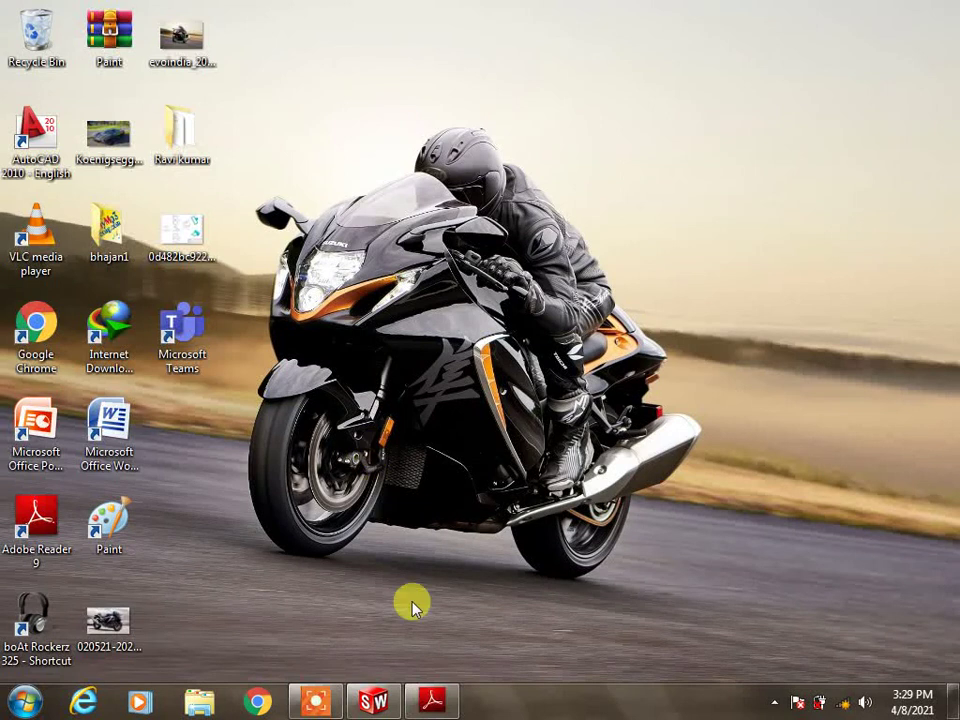
# Bring up NX workbook.pdf in Adobe Reader and maximize it to show the flanged bracket drawing
pyautogui.click(430, 701)
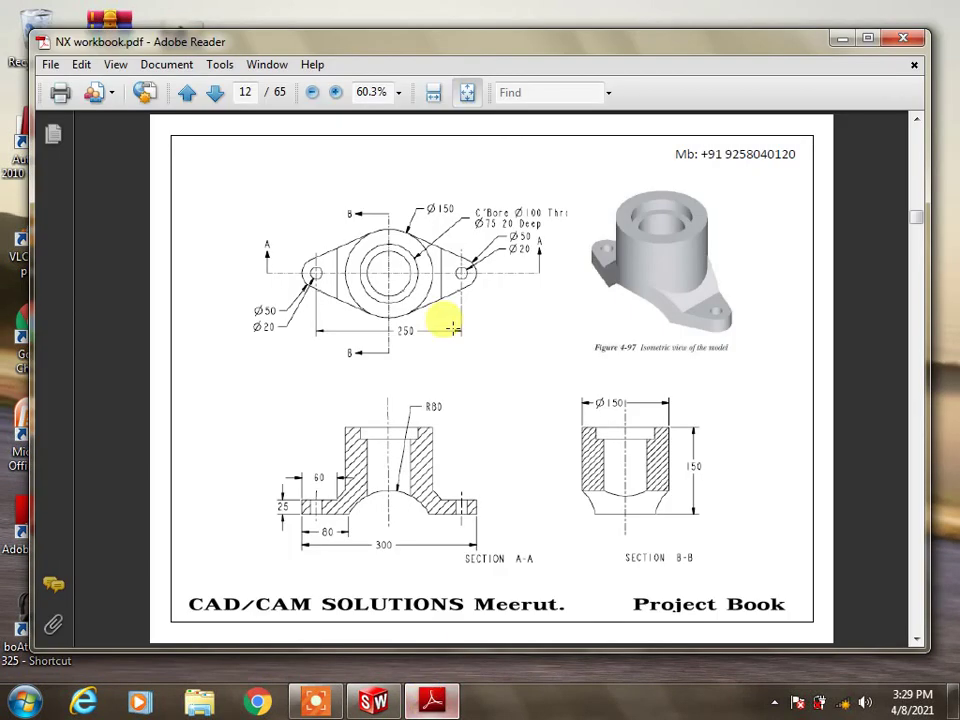
pyautogui.doubleClick(460, 47)
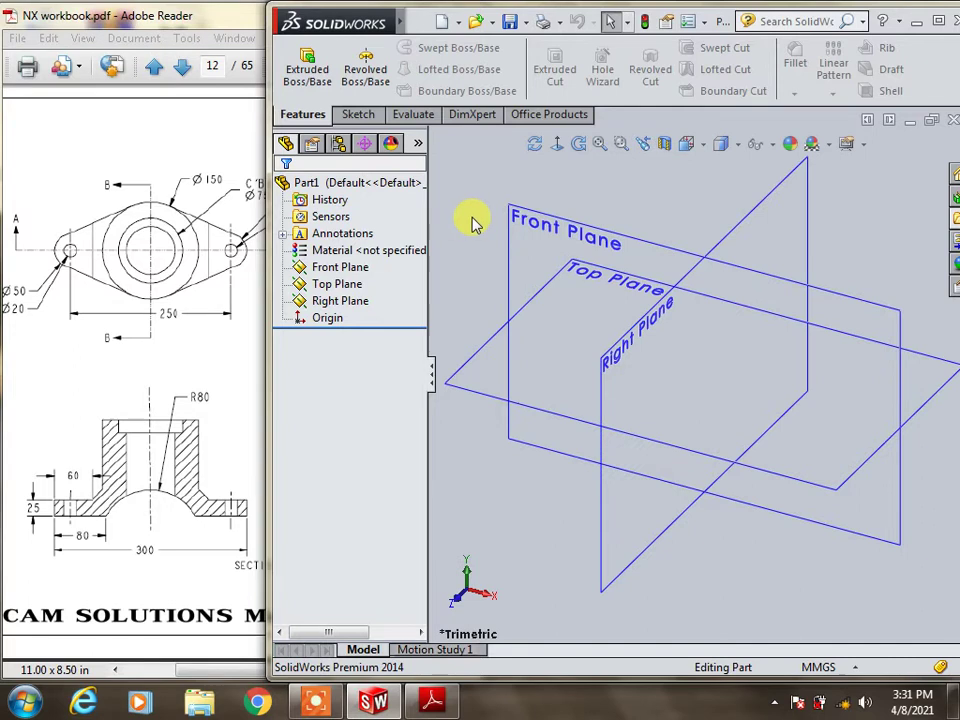
# Start Sketch1 on the Front Plane with the Circle tool ready
pyautogui.click(354, 114)
pyautogui.click(300, 64)
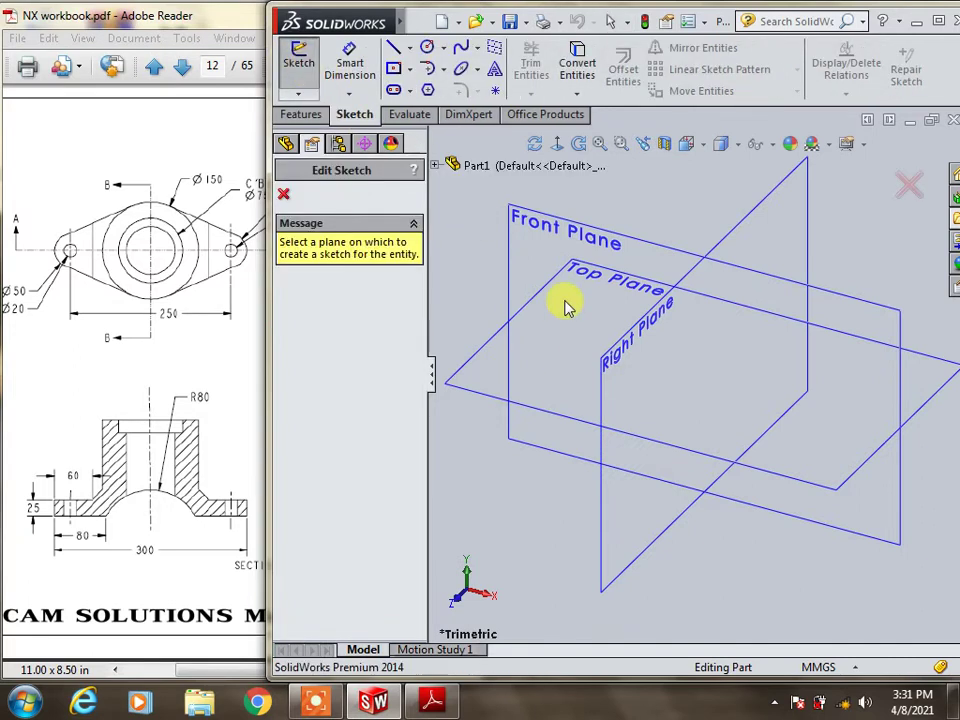
pyautogui.click(561, 238)
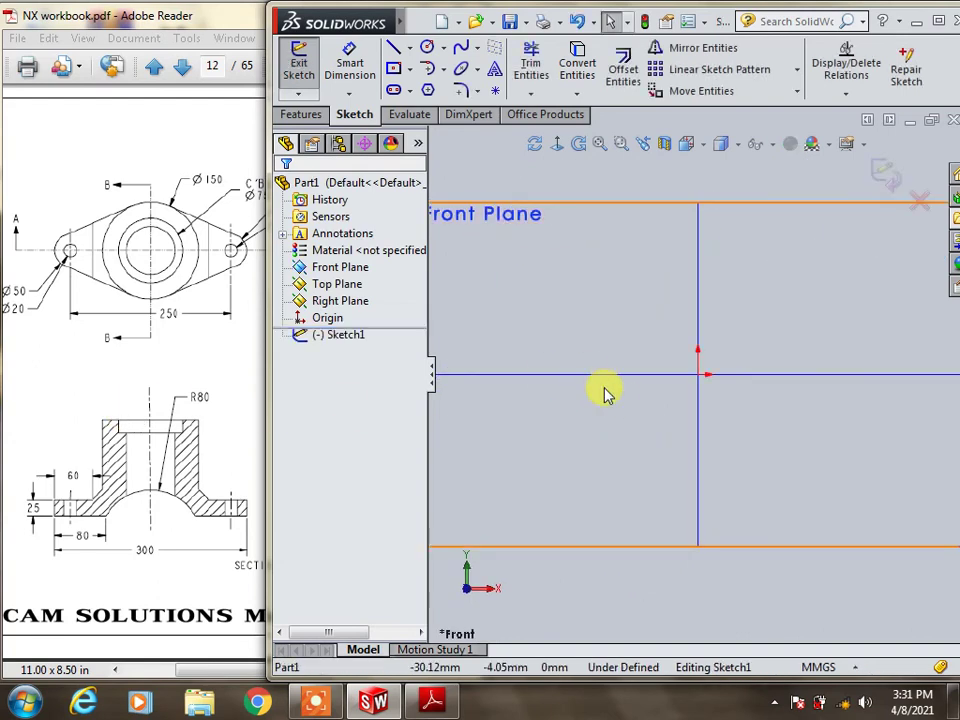
pyautogui.click(430, 375)
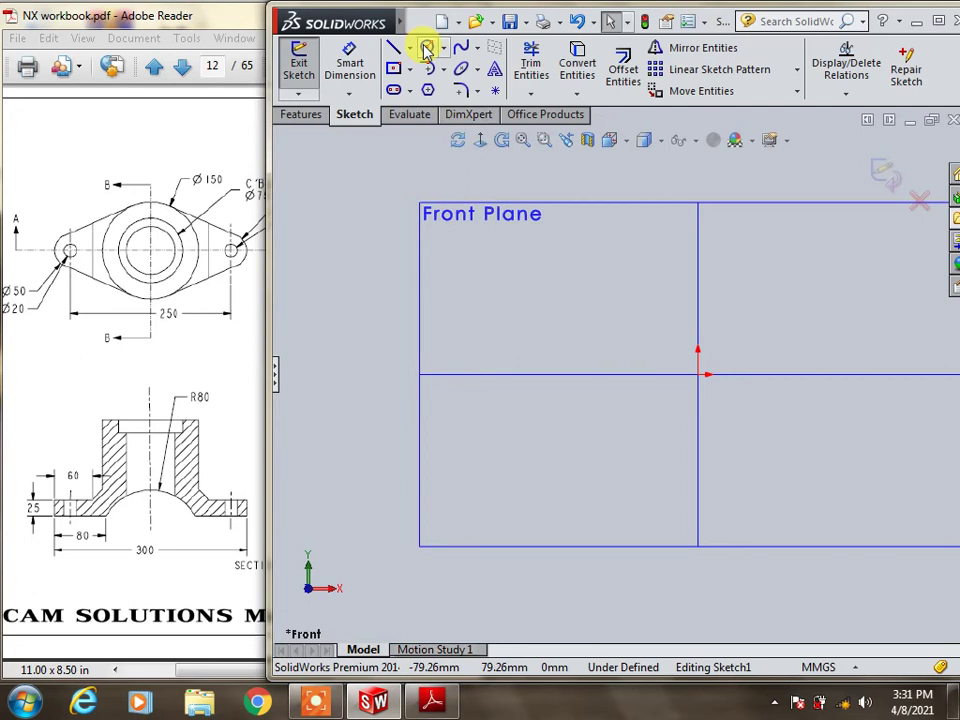
pyautogui.click(426, 50)
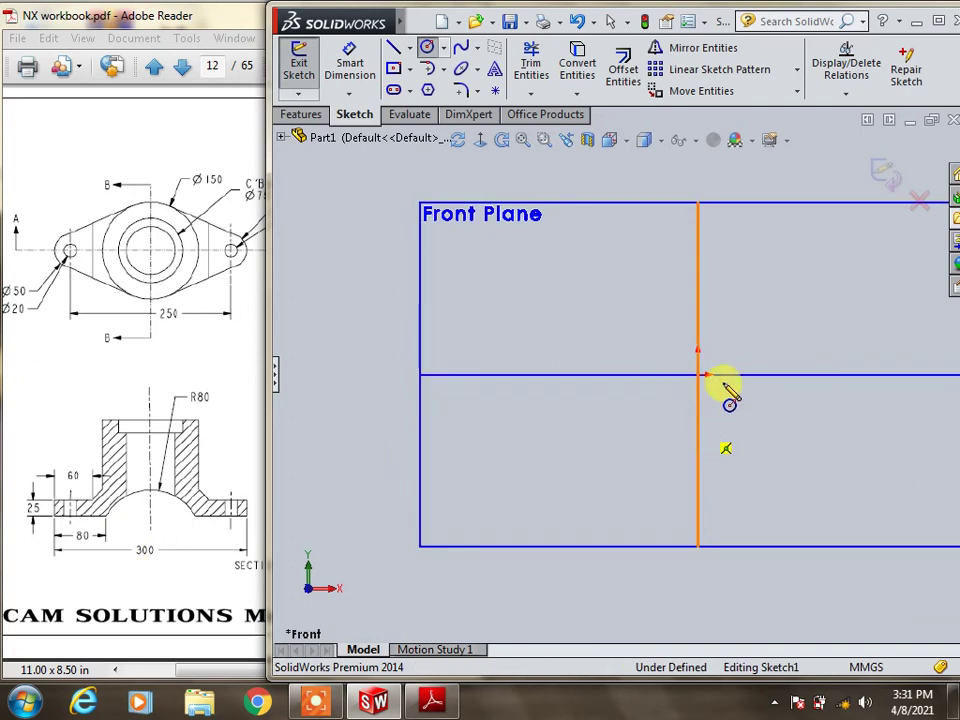
# Sketch a circle below the origin and dimension it to a 160 mm diameter
pyautogui.click(698, 420)
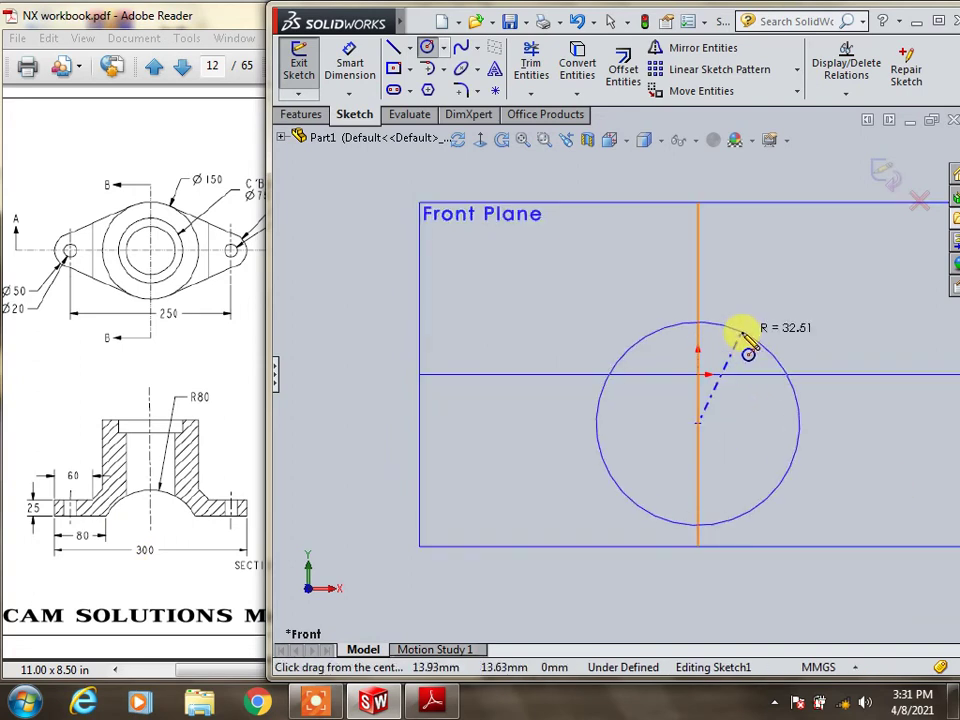
pyautogui.click(788, 350)
pyautogui.click(346, 60)
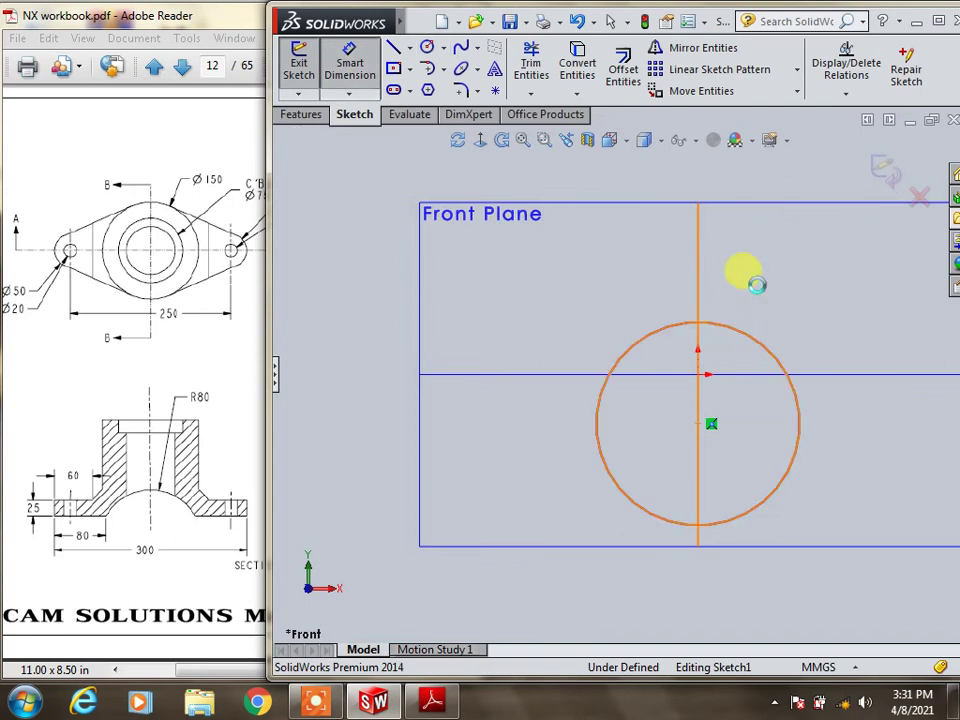
pyautogui.click(740, 330)
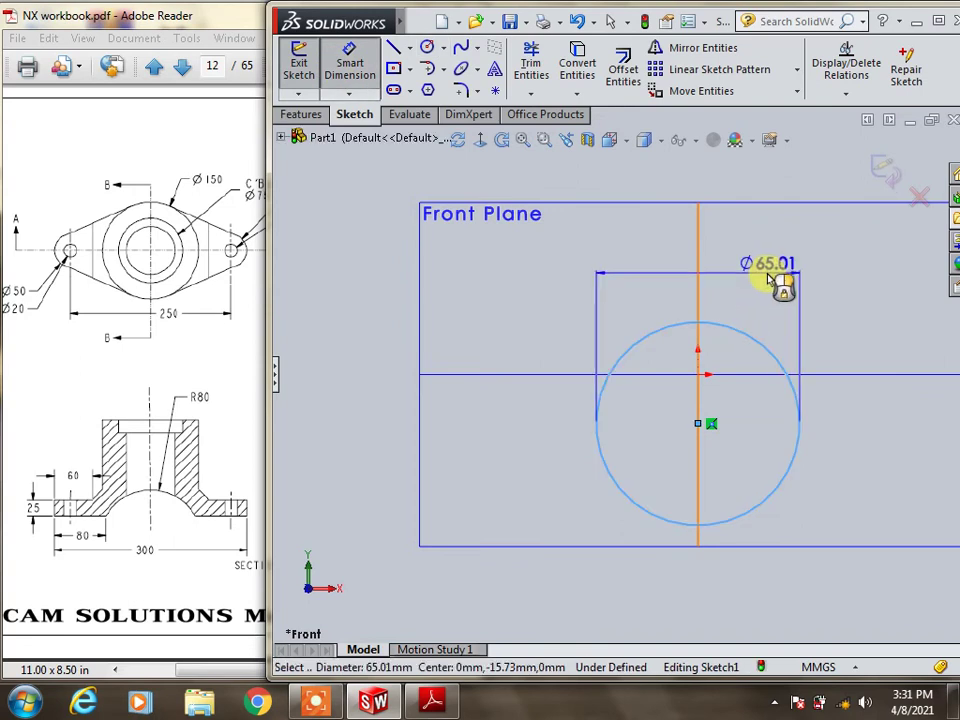
pyautogui.click(770, 280)
pyautogui.write('160')
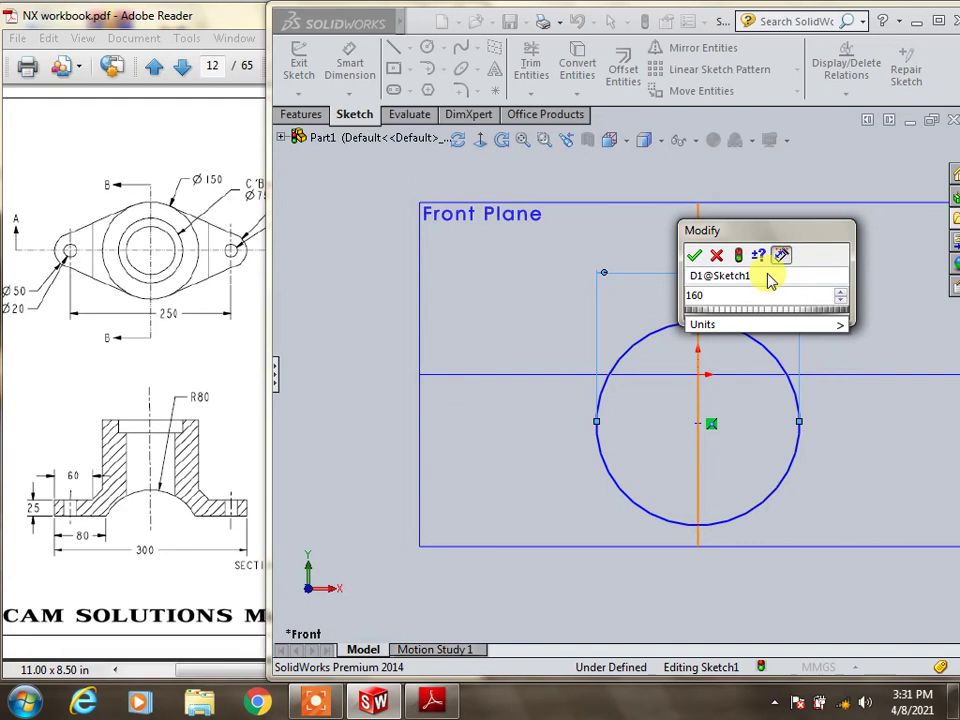
pyautogui.press('Return')
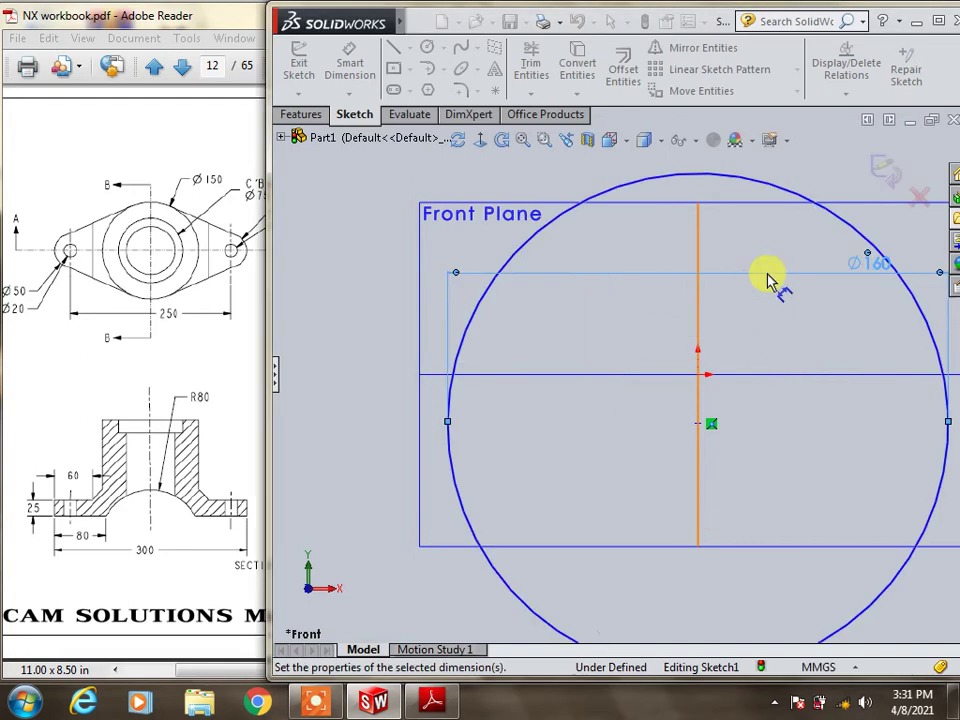
pyautogui.press('f')
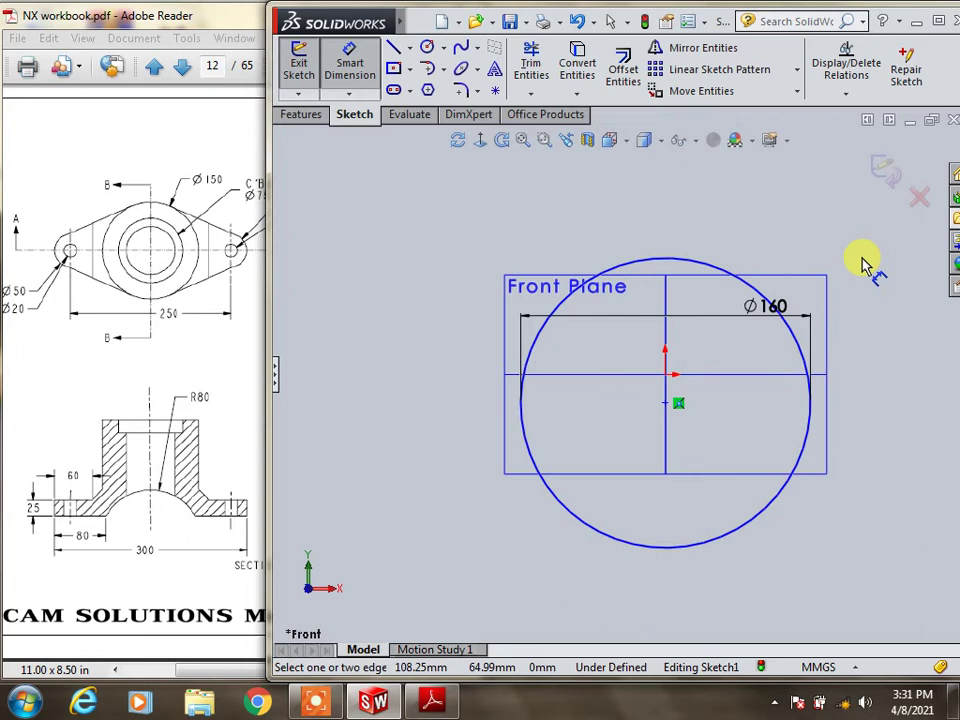
pyautogui.press('z')
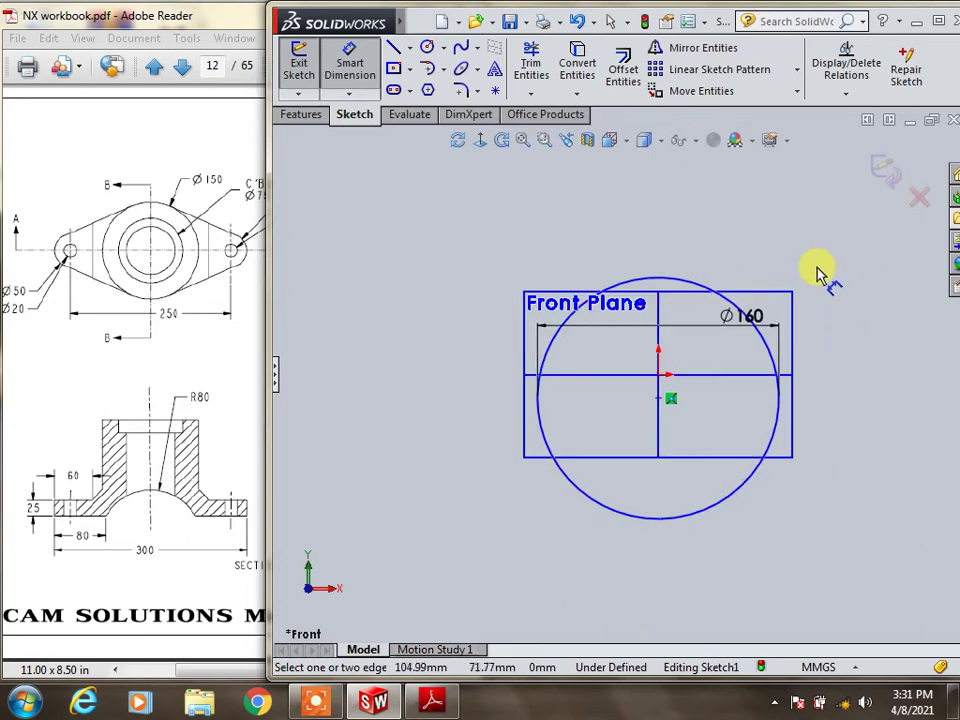
pyautogui.click(390, 47)
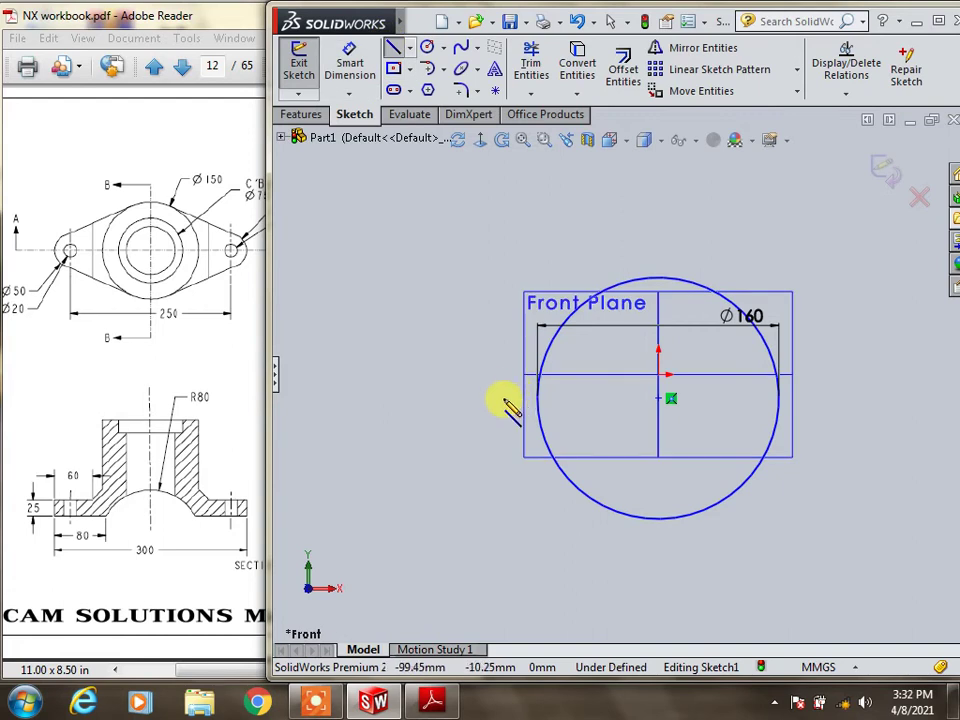
# Draw a stepped line chain along the horizontal axis to the left of the circle
pyautogui.click(558, 374)
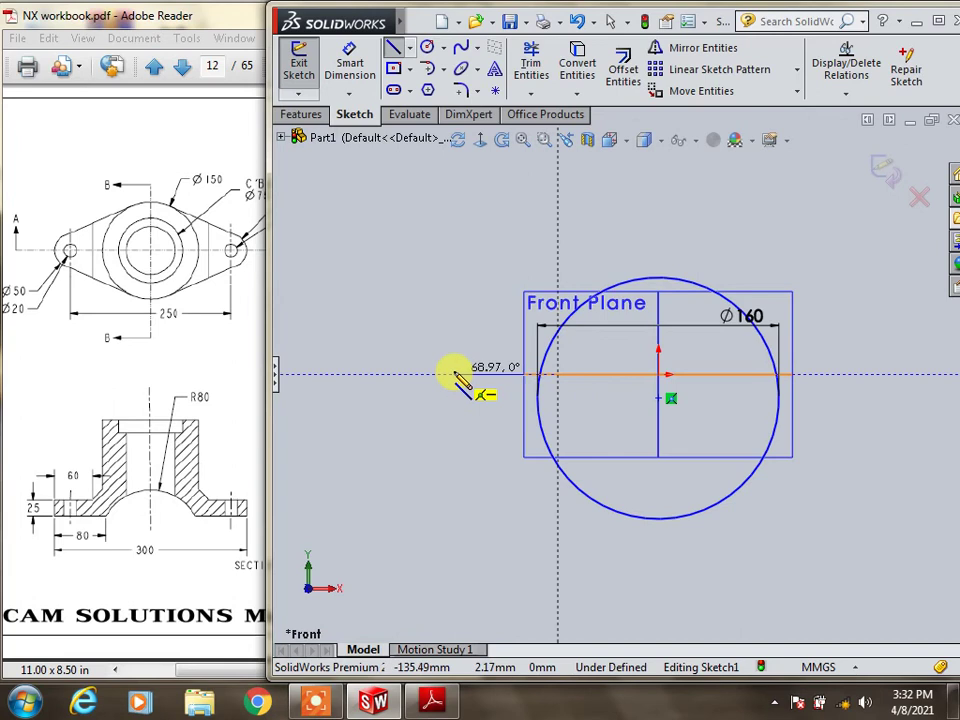
pyautogui.click(454, 374)
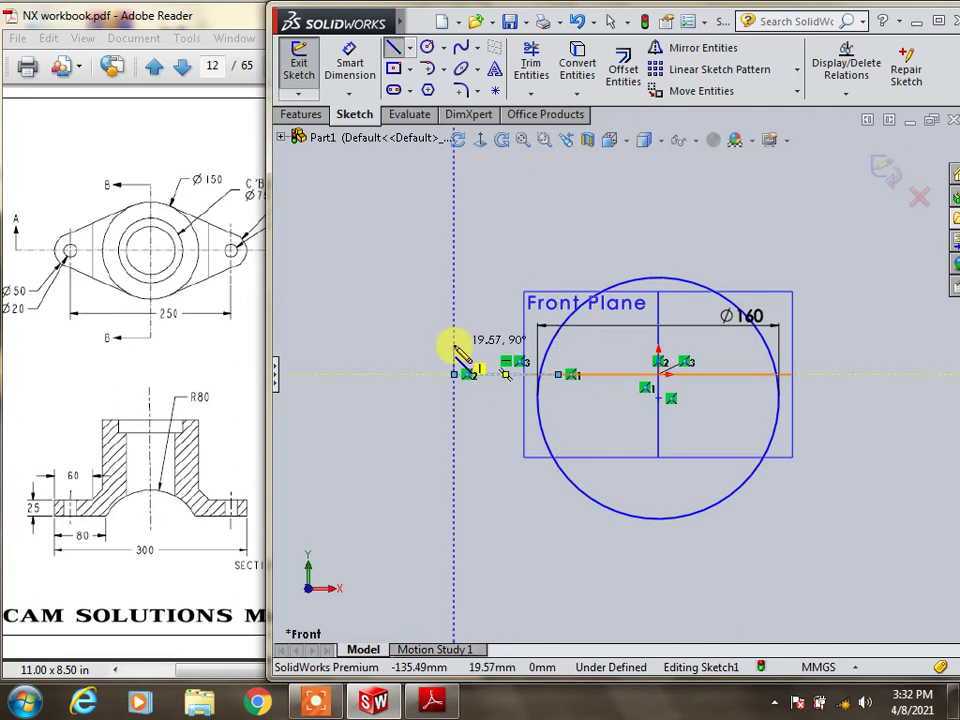
pyautogui.click(454, 345)
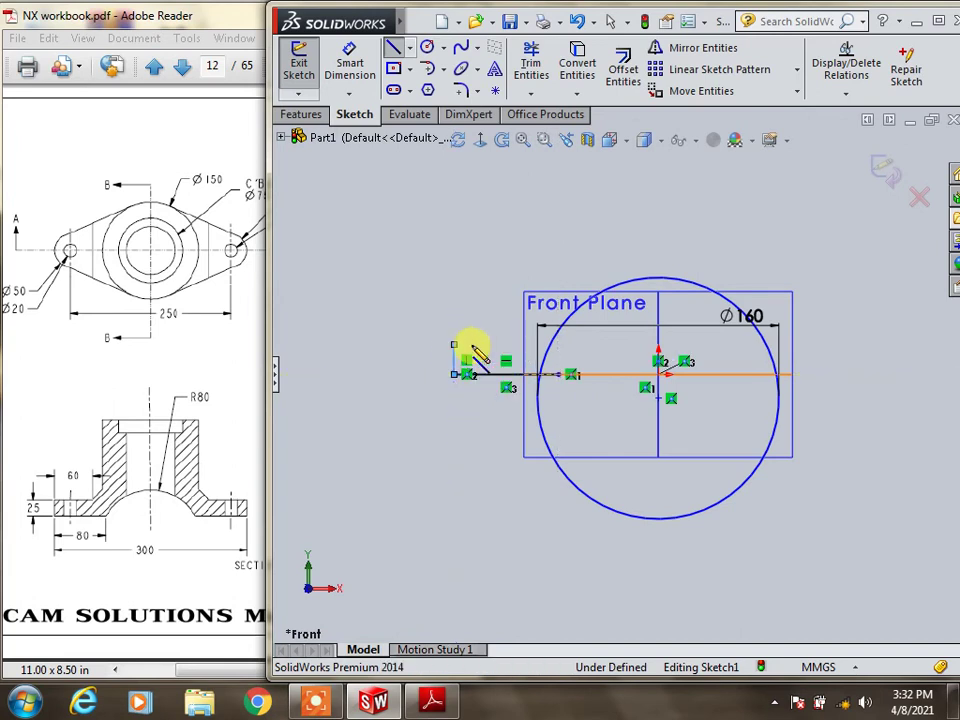
pyautogui.click(569, 345)
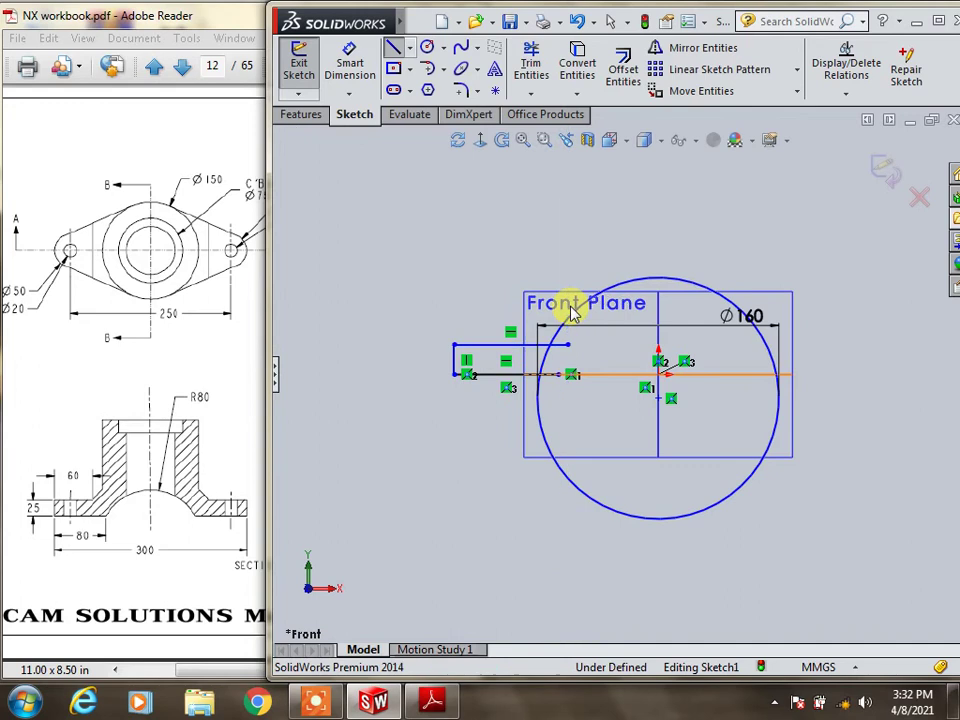
pyautogui.press('Escape')
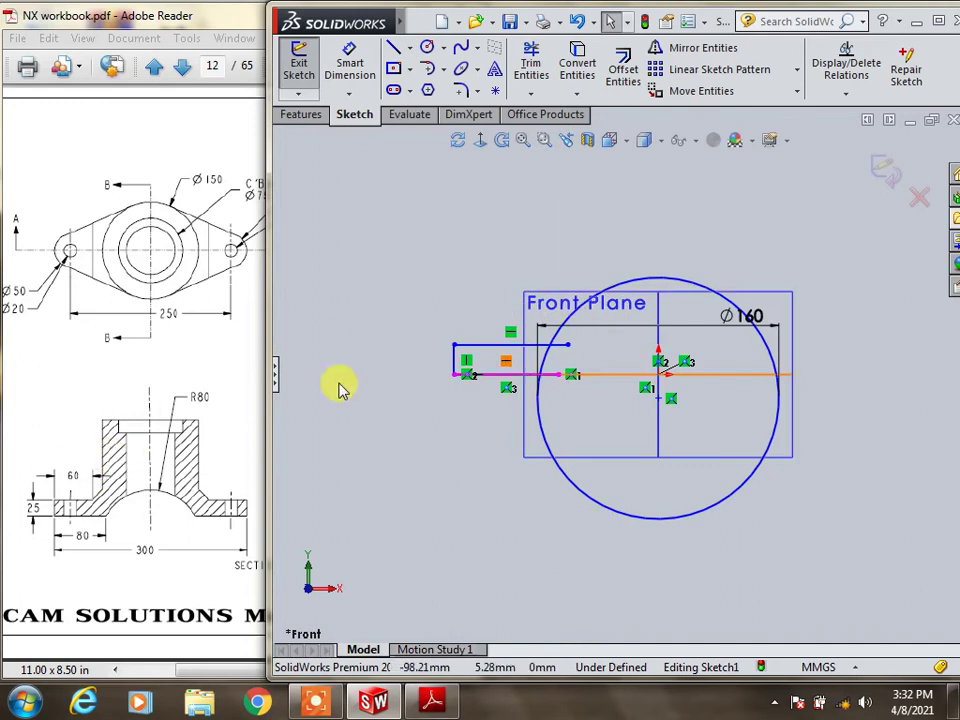
# Draw a larger circle concentric with the Ø160 circle
pyautogui.click(428, 52)
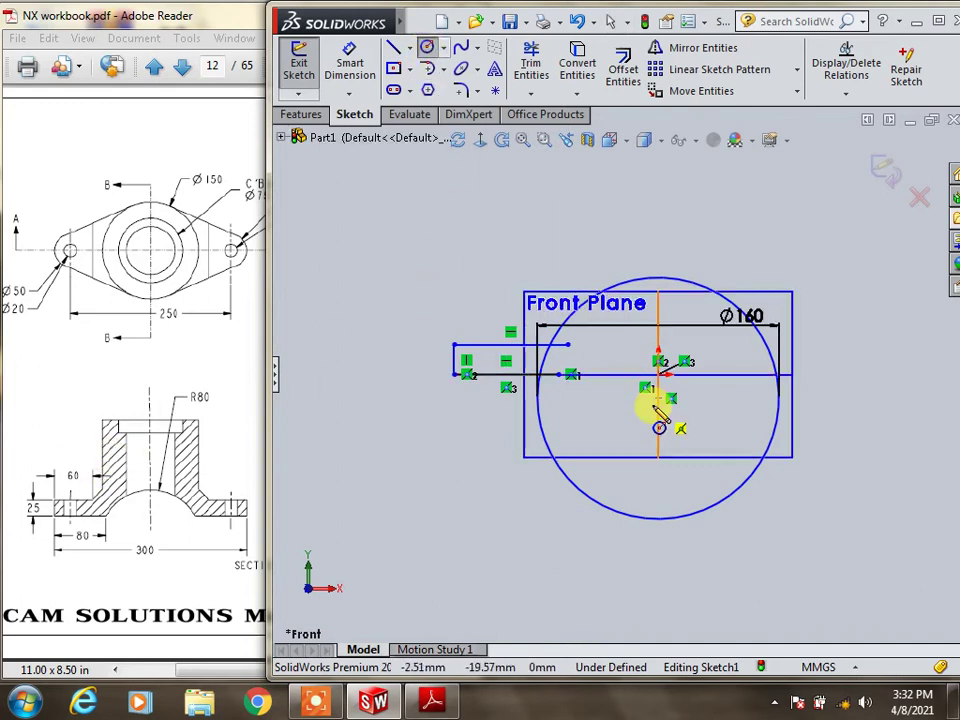
pyautogui.moveTo(656, 398); pyautogui.dragTo(531, 336)
pyautogui.press('Escape')
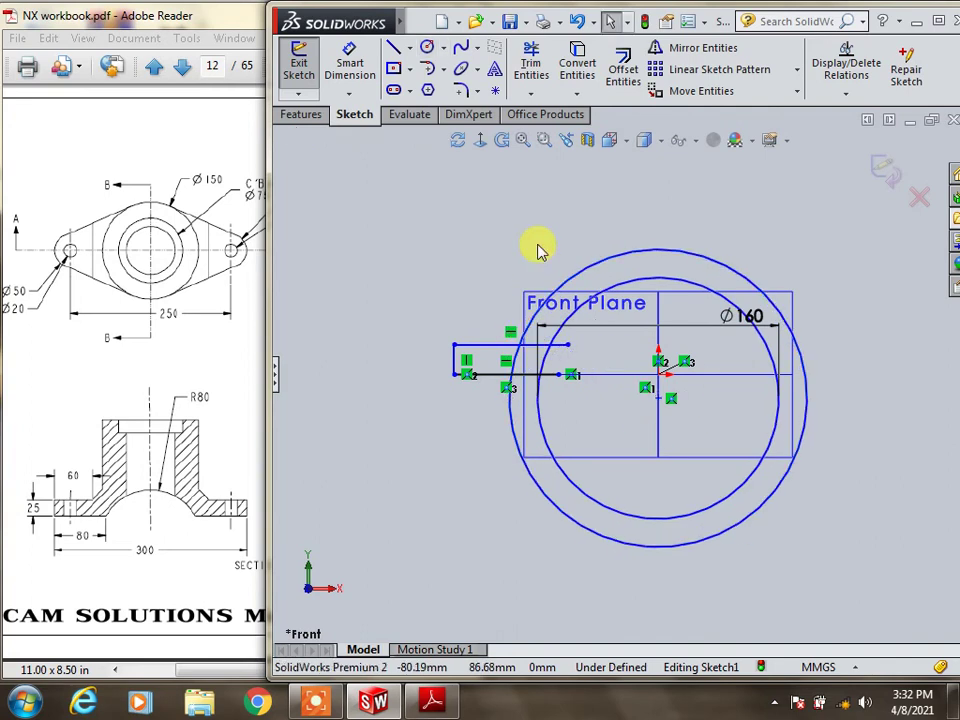
# Draw connected lines from the circle centre up, across to the left and down toward the step
pyautogui.click(393, 47)
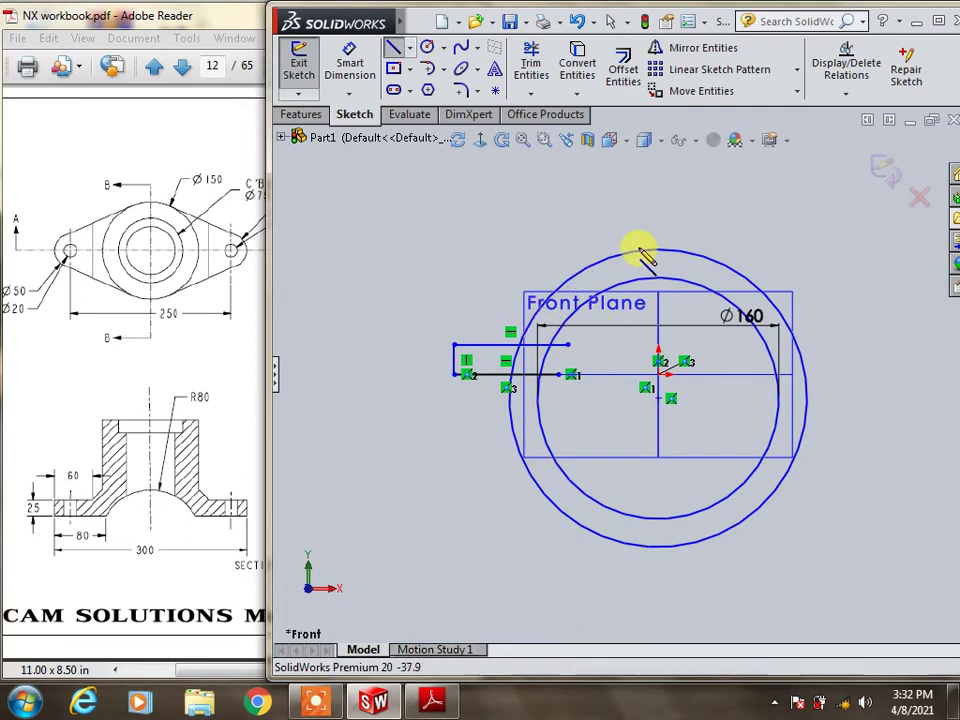
pyautogui.click(658, 374)
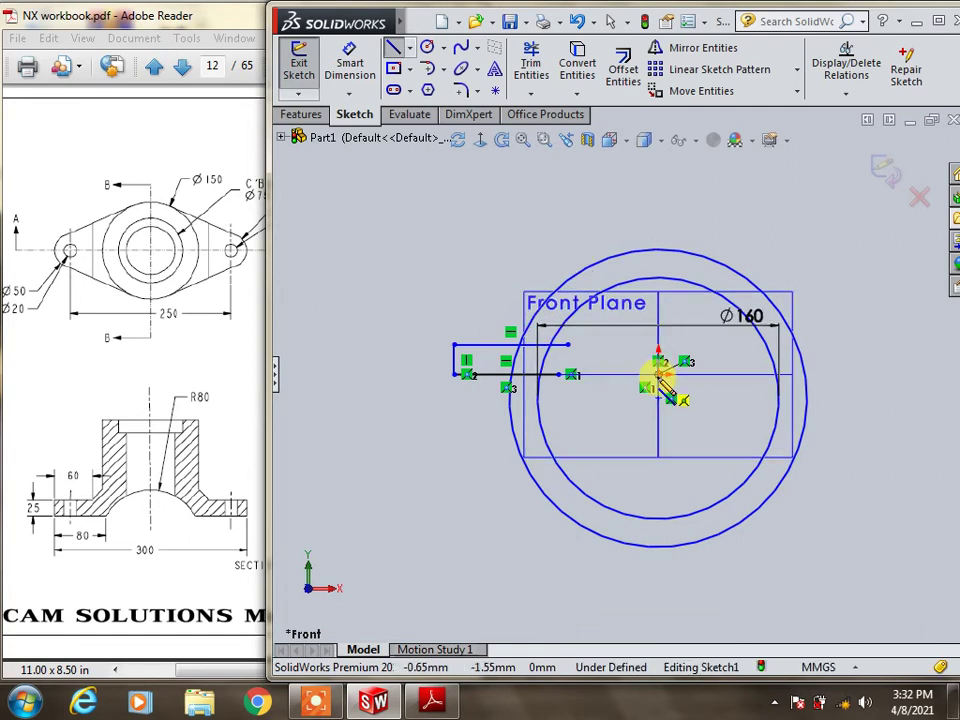
pyautogui.click(658, 163)
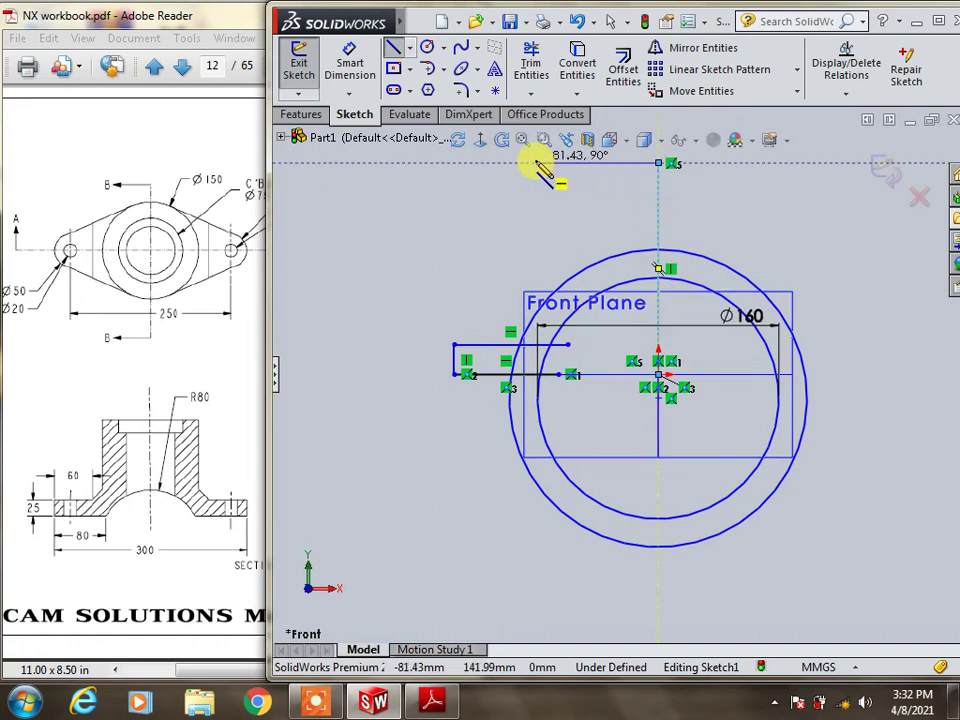
pyautogui.click(544, 163)
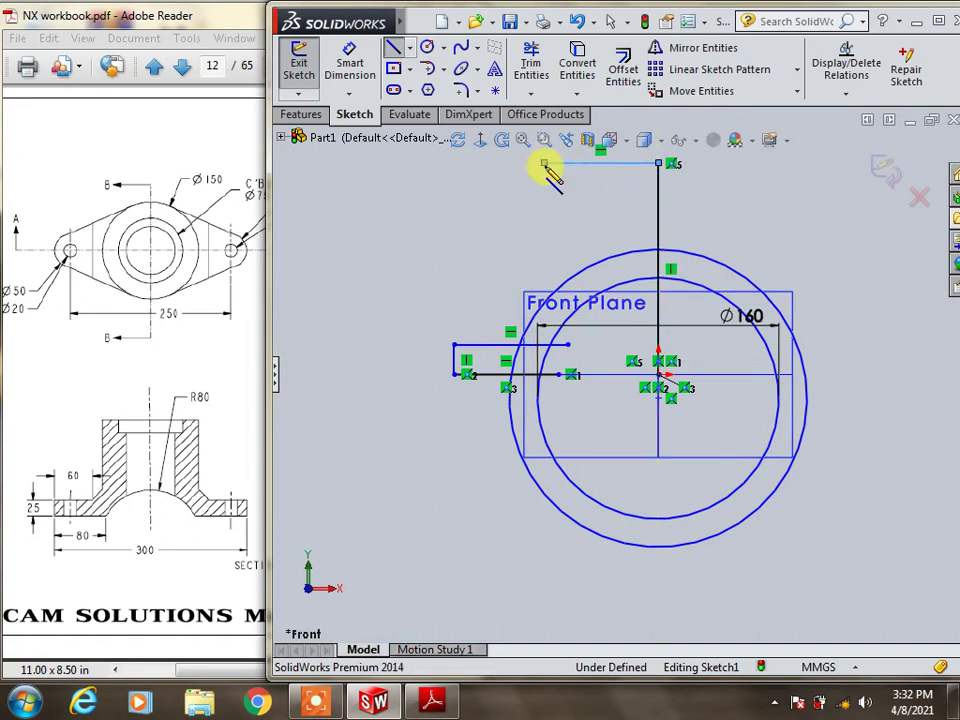
pyautogui.click(544, 318)
pyautogui.press('Escape')
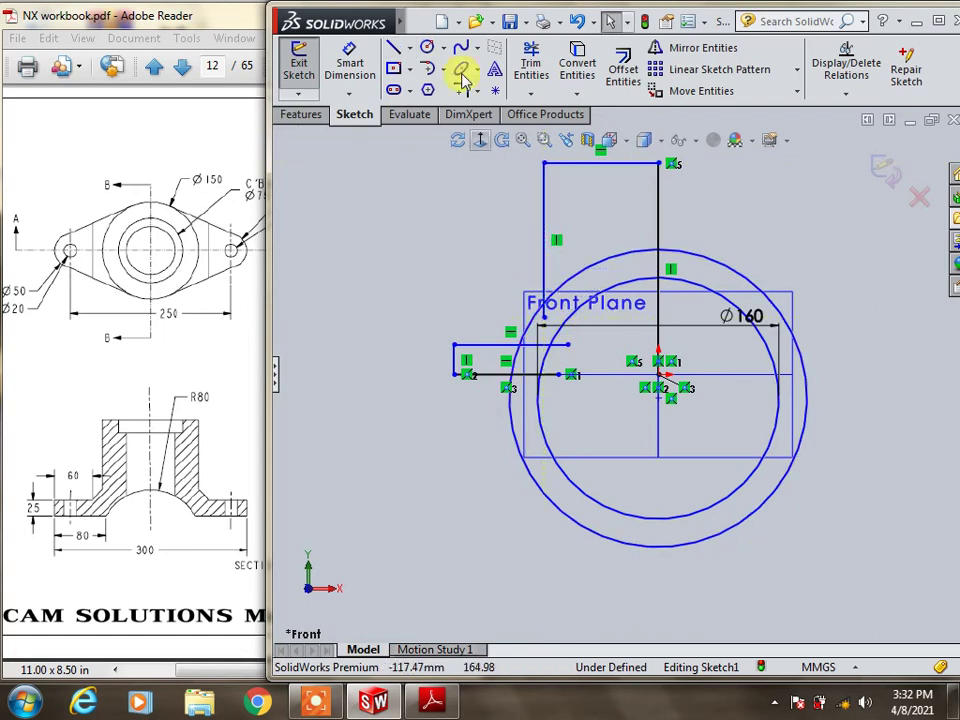
# Trim the circle portions and line pieces, leaving one arc from the left step to the vertical line
pyautogui.click(530, 64)
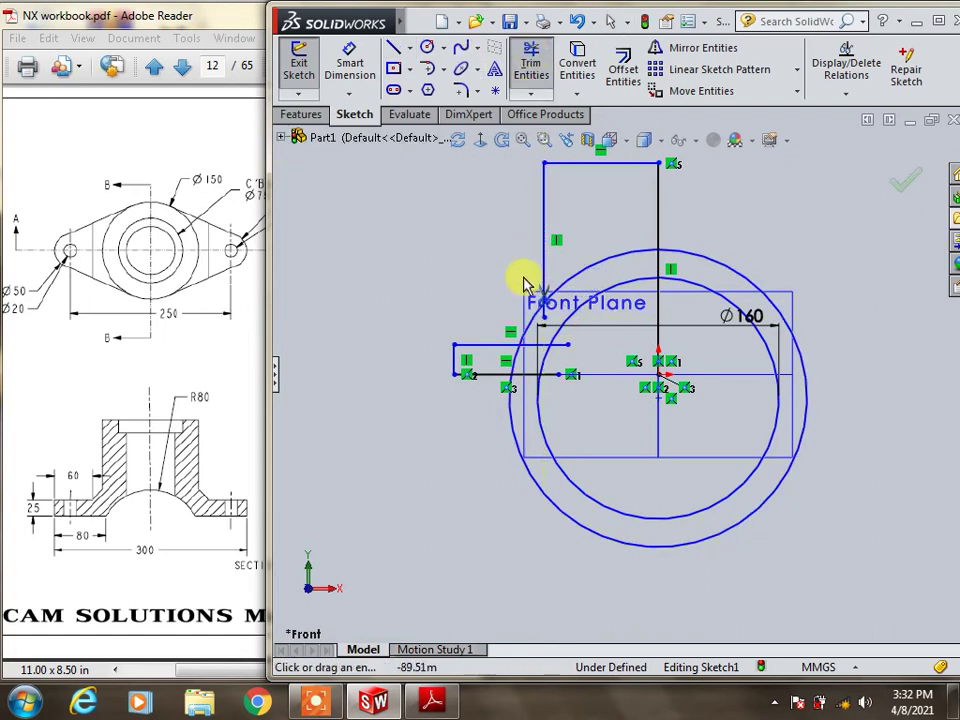
pyautogui.click(545, 322)
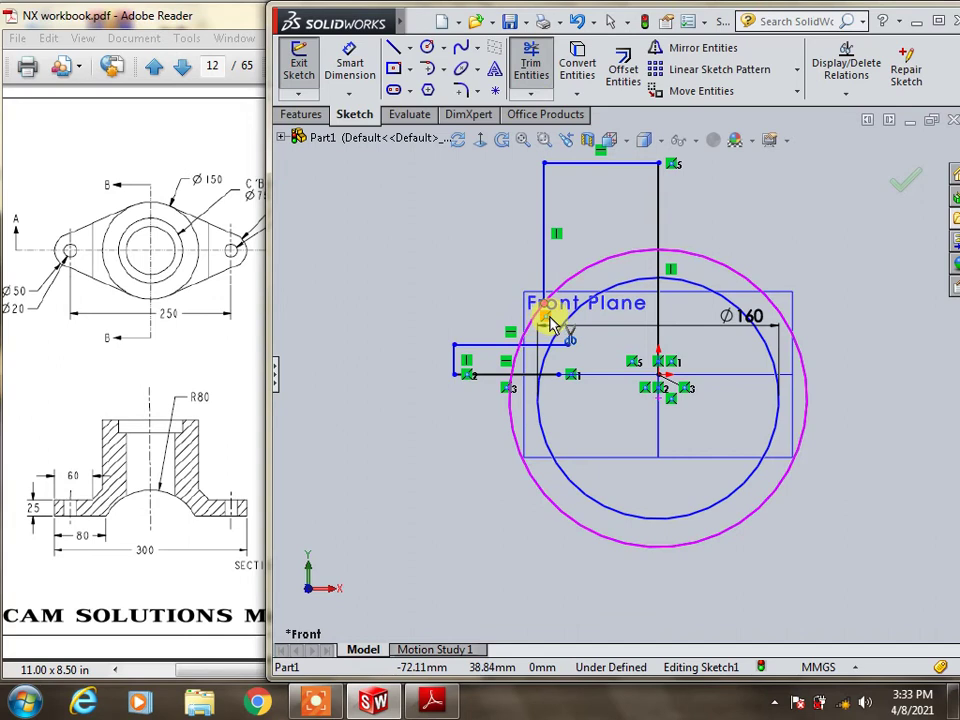
pyautogui.click(560, 346)
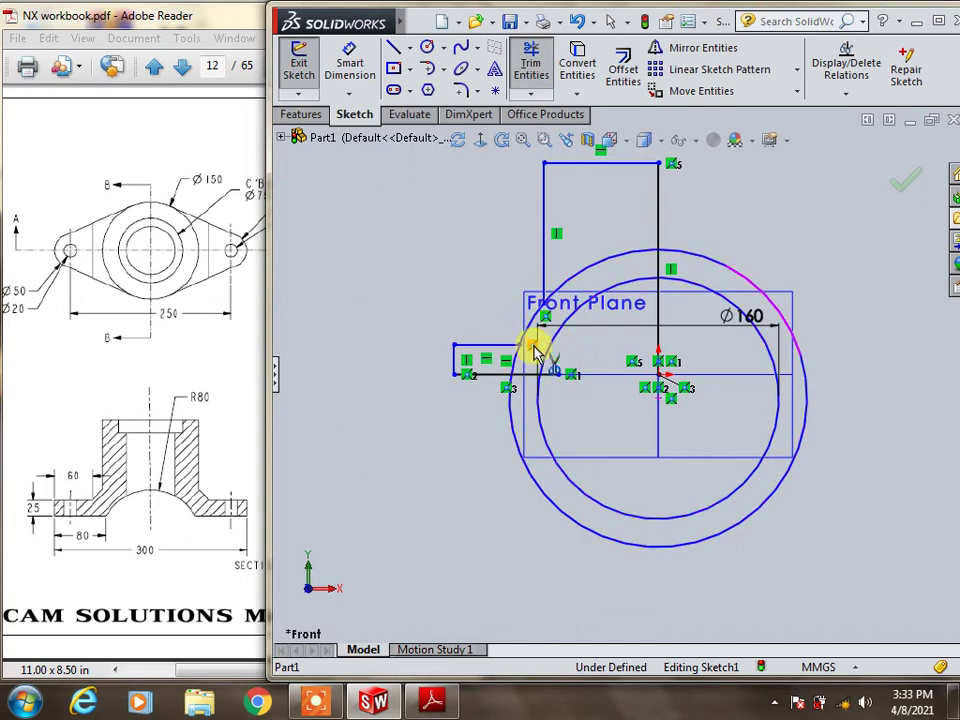
pyautogui.click(516, 355)
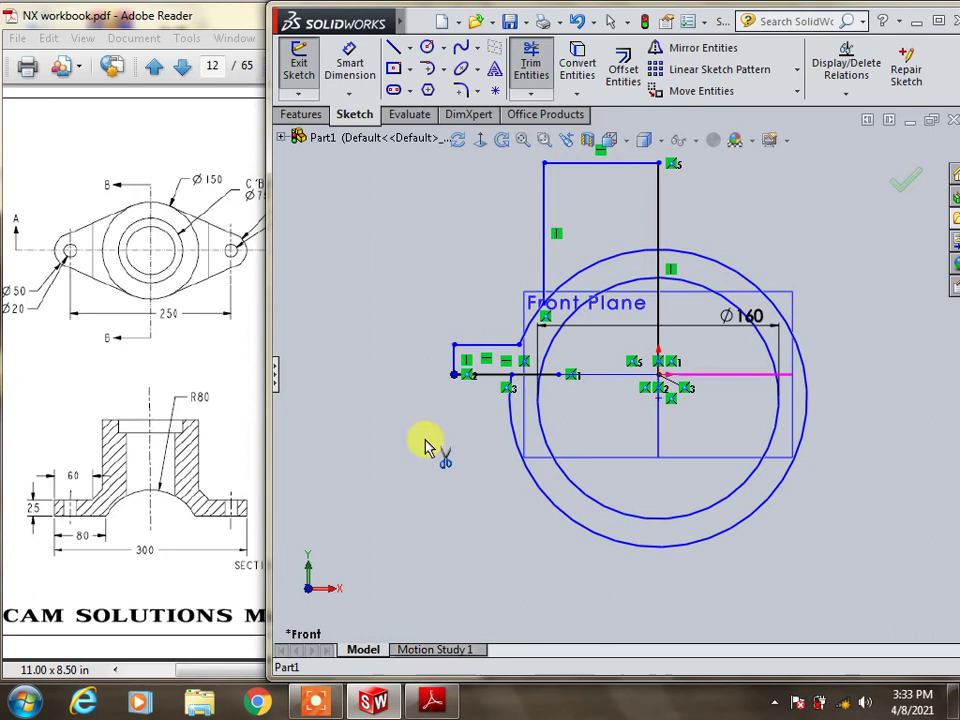
pyautogui.click(557, 380)
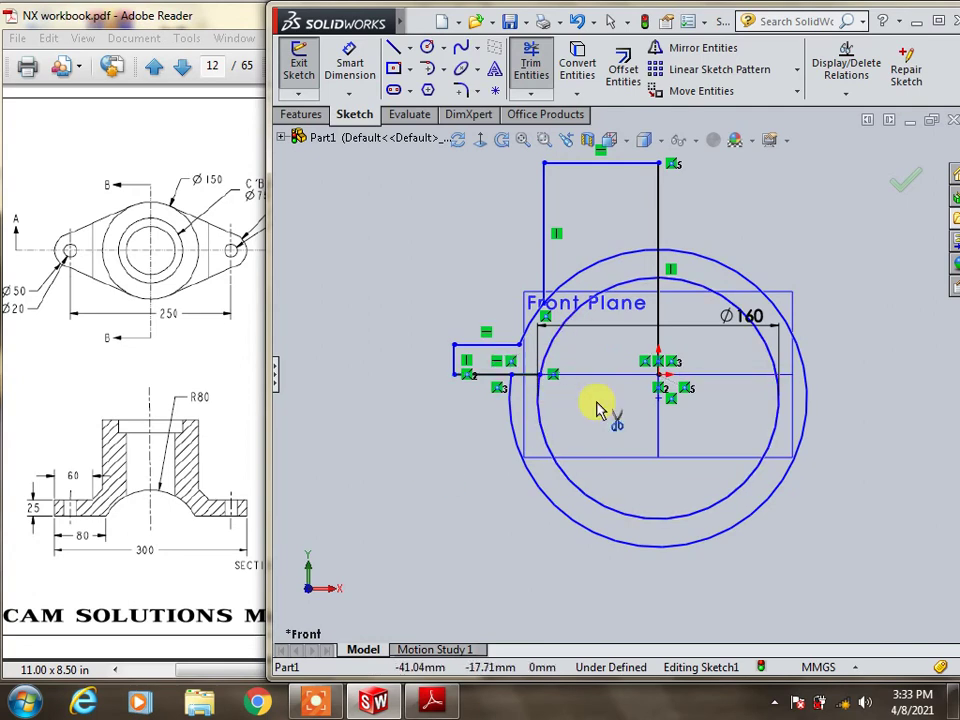
pyautogui.click(685, 288)
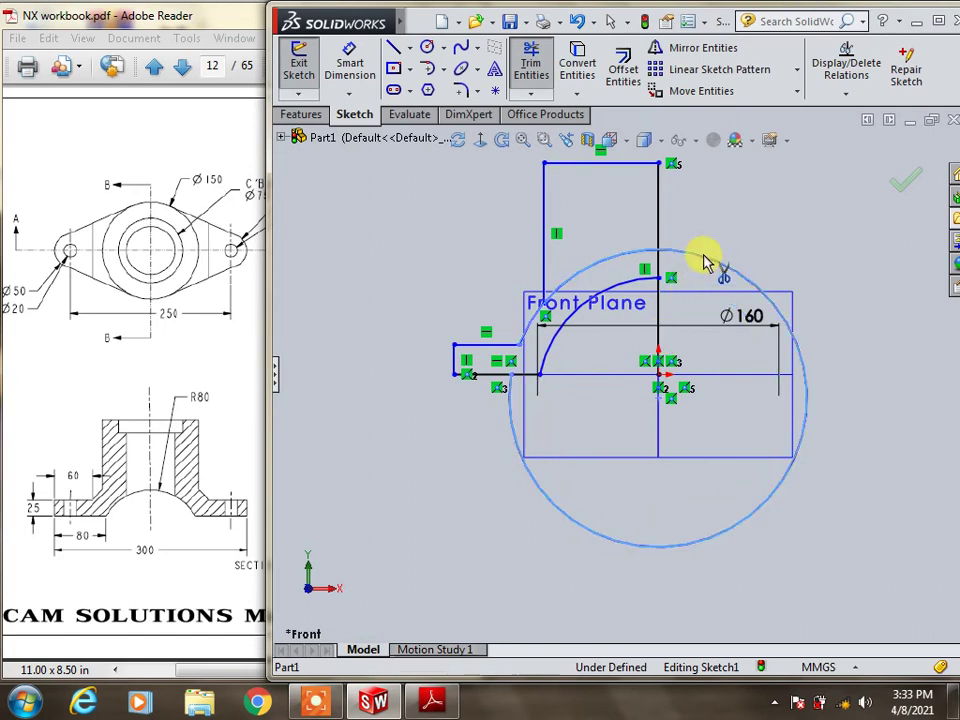
pyautogui.click(704, 263)
pyautogui.click(614, 265)
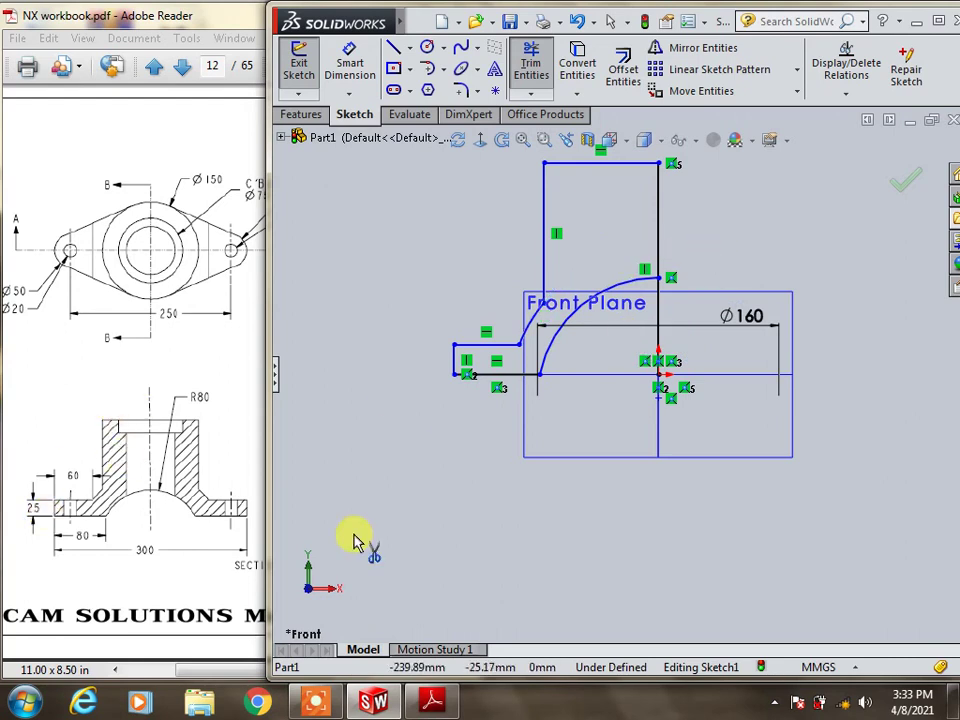
pyautogui.press('Escape')
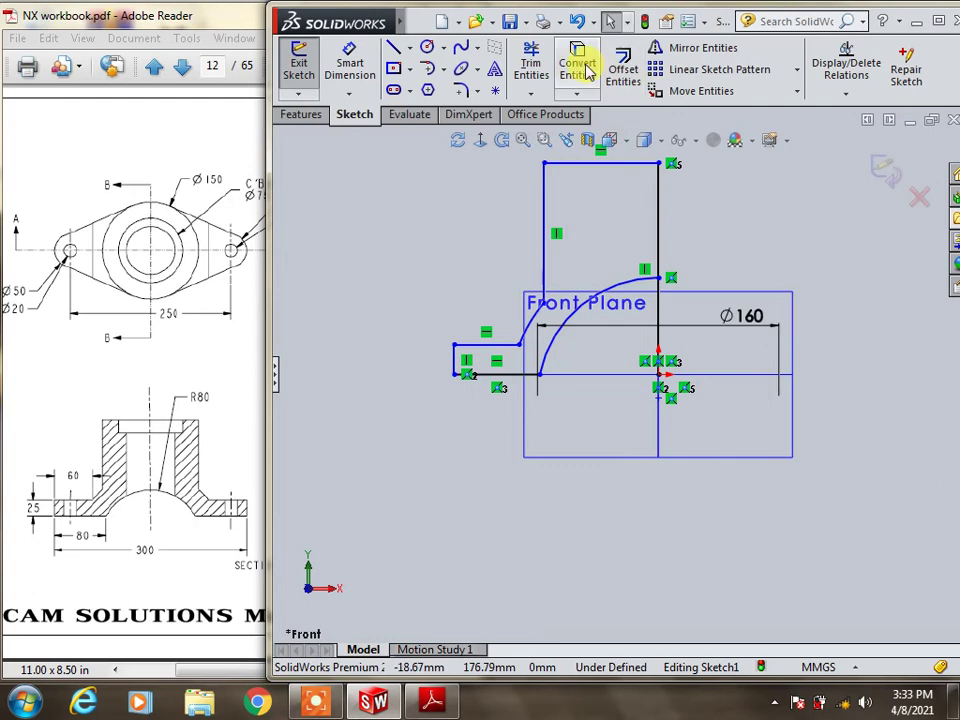
pyautogui.click(665, 47)
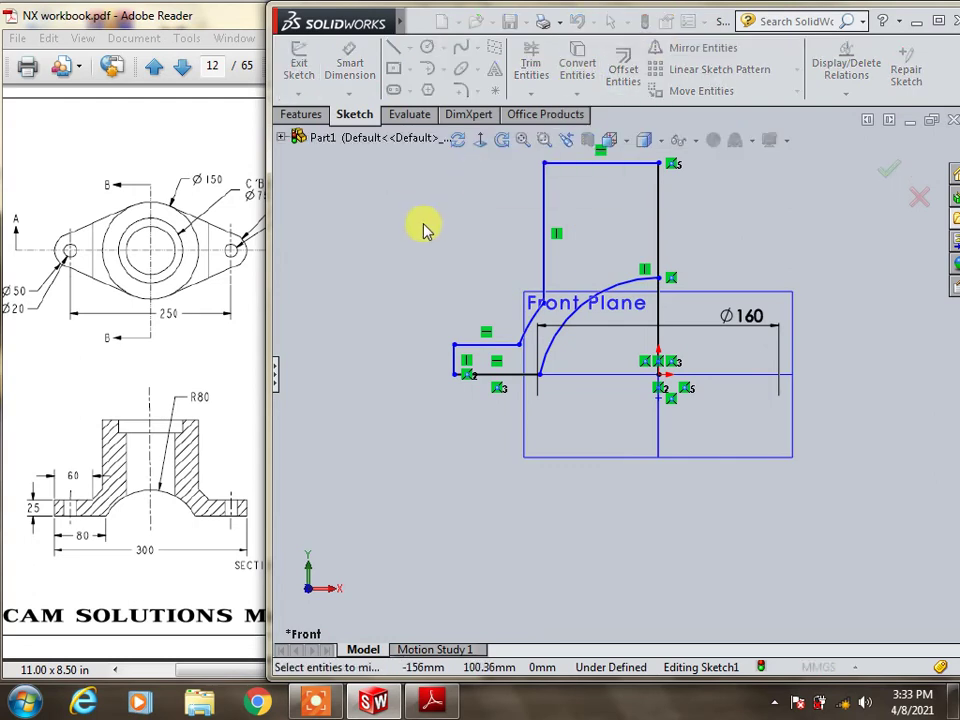
# Mirror the top line, left vertical, arcs and flange lines about the vertical centreline Line6
pyautogui.click(277, 375)
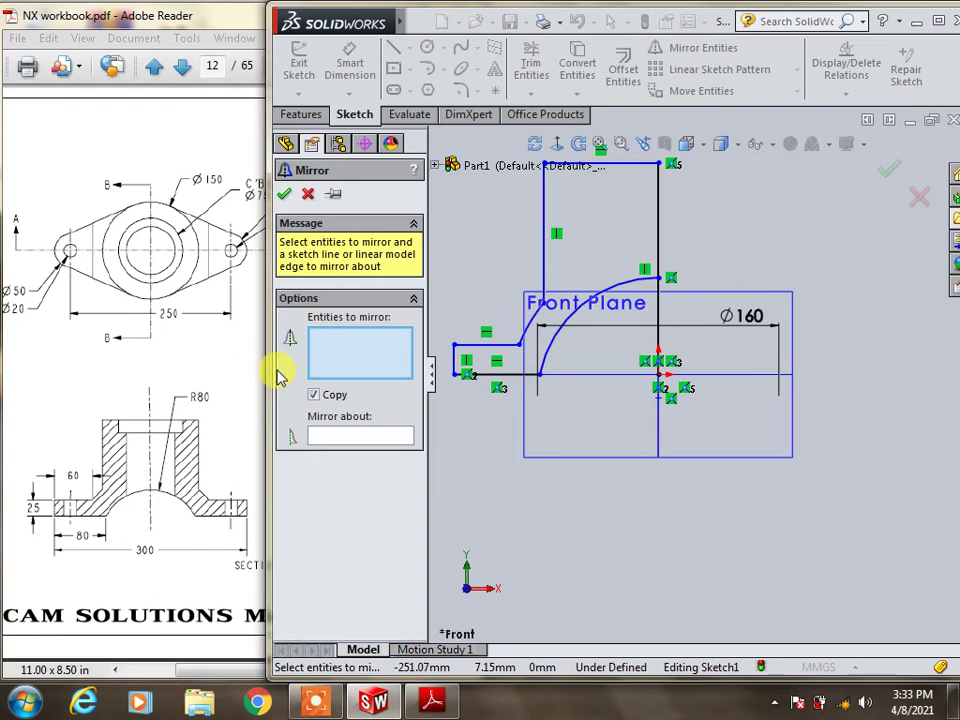
pyautogui.click(620, 166)
pyautogui.click(543, 255)
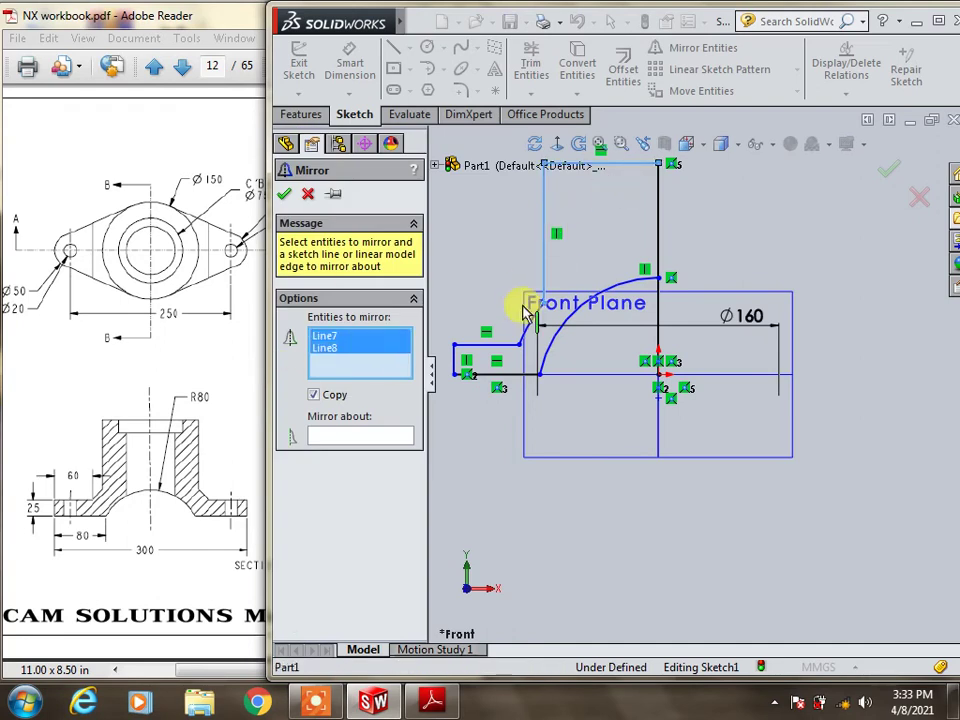
pyautogui.click(527, 335)
pyautogui.click(497, 346)
pyautogui.click(454, 355)
pyautogui.click(520, 376)
pyautogui.click(546, 352)
pyautogui.click(405, 437)
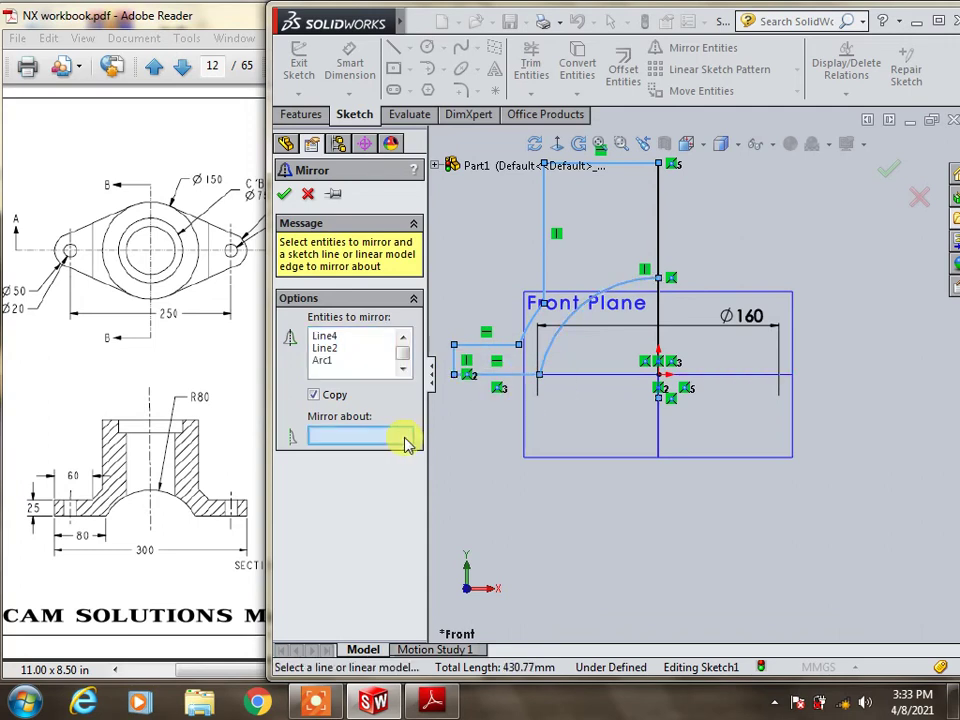
pyautogui.click(657, 252)
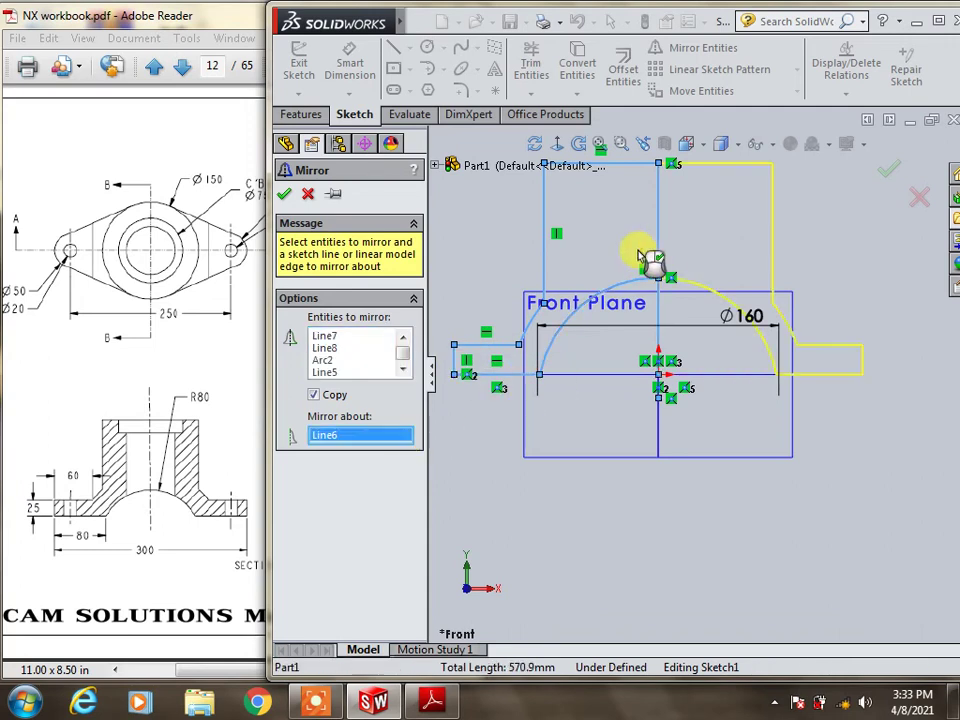
pyautogui.click(287, 196)
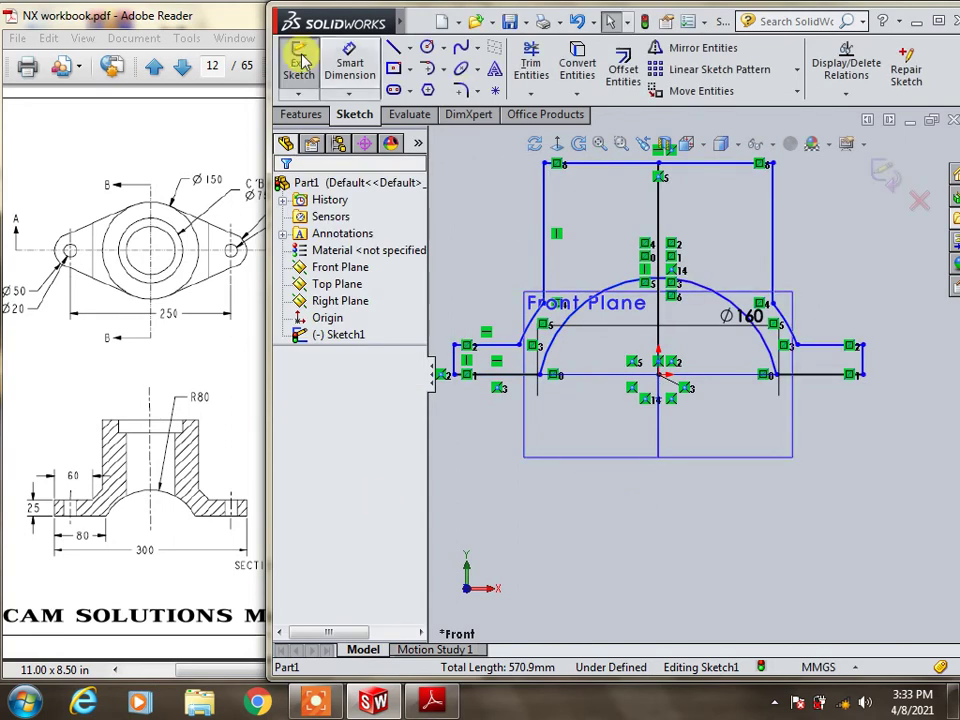
# Dimension the top line to 150 and the centreline-to-left-end distance to 150
pyautogui.click(347, 64)
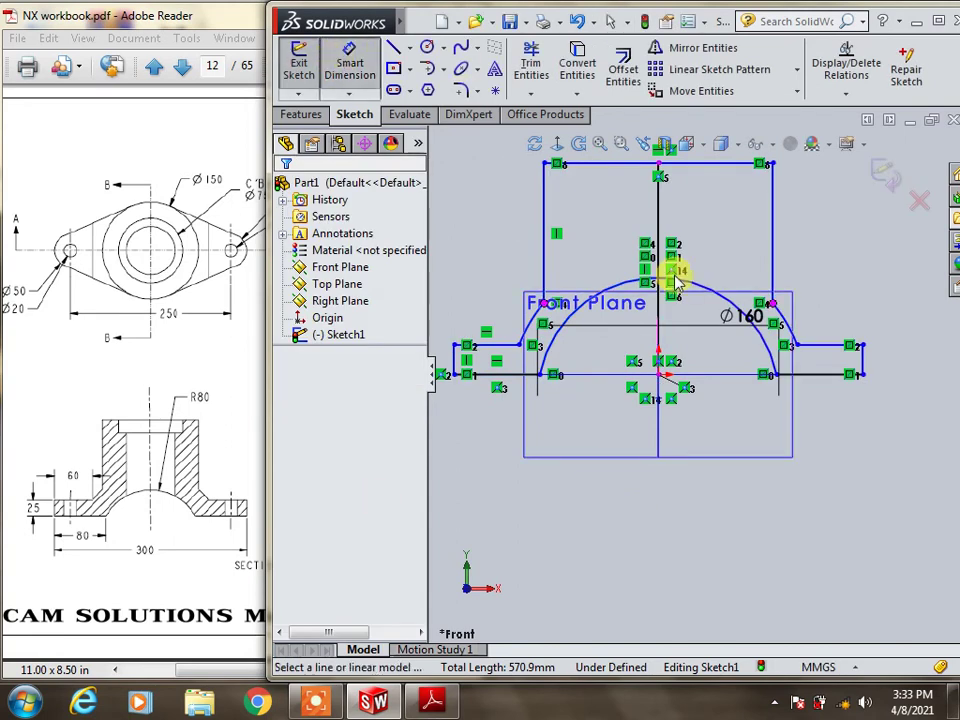
pyautogui.click(606, 163)
pyautogui.click(626, 190)
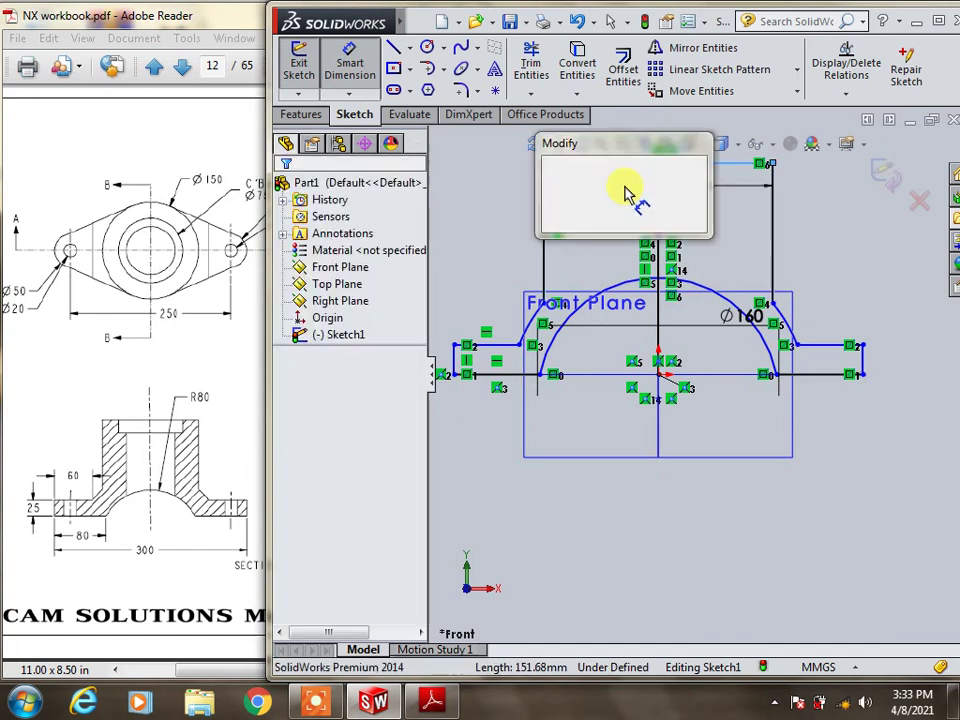
pyautogui.write('150')
pyautogui.press('Return')
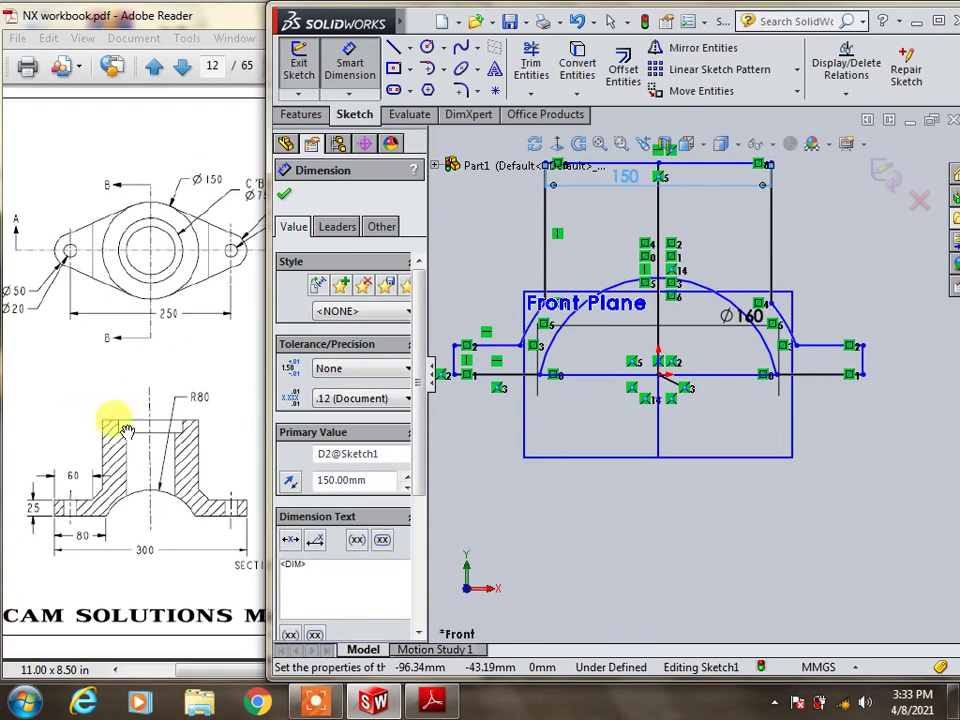
pyautogui.click(658, 439)
pyautogui.click(464, 380)
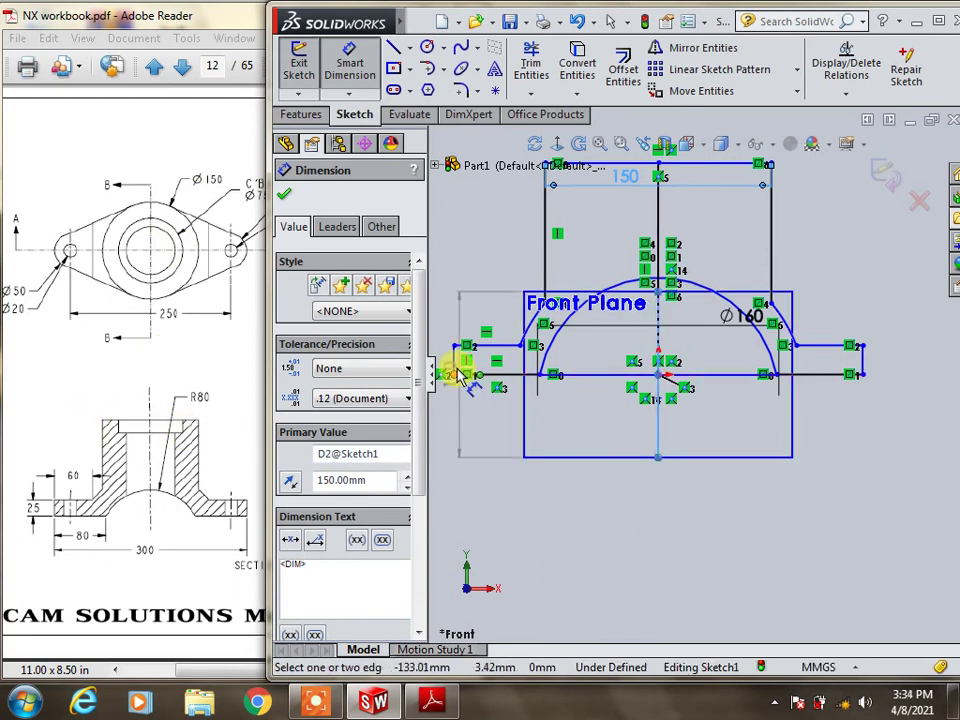
pyautogui.click(524, 477)
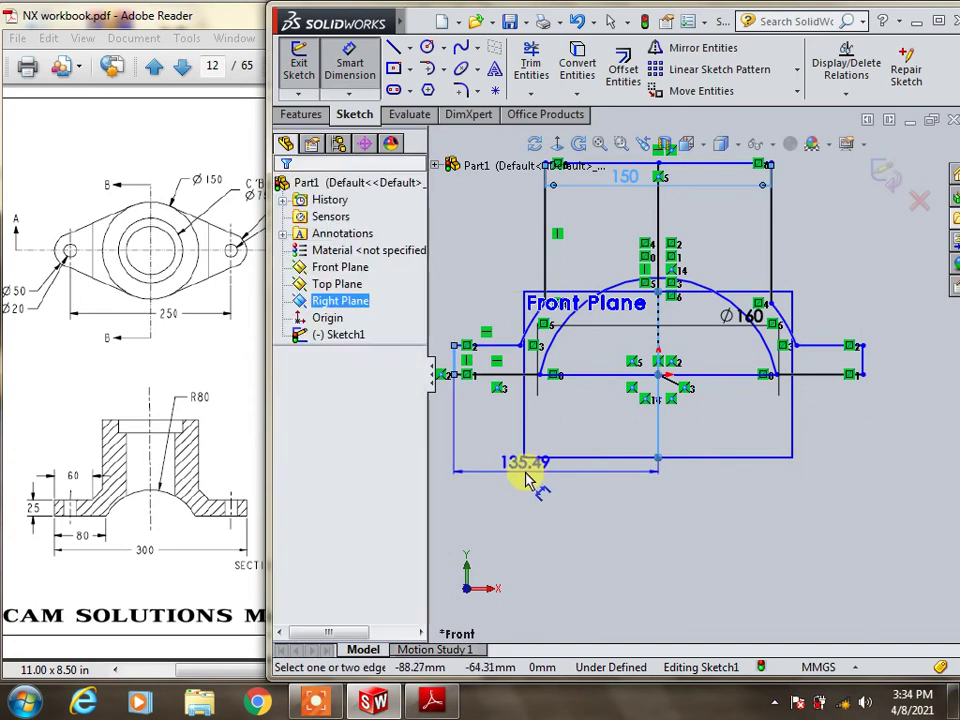
pyautogui.write('150')
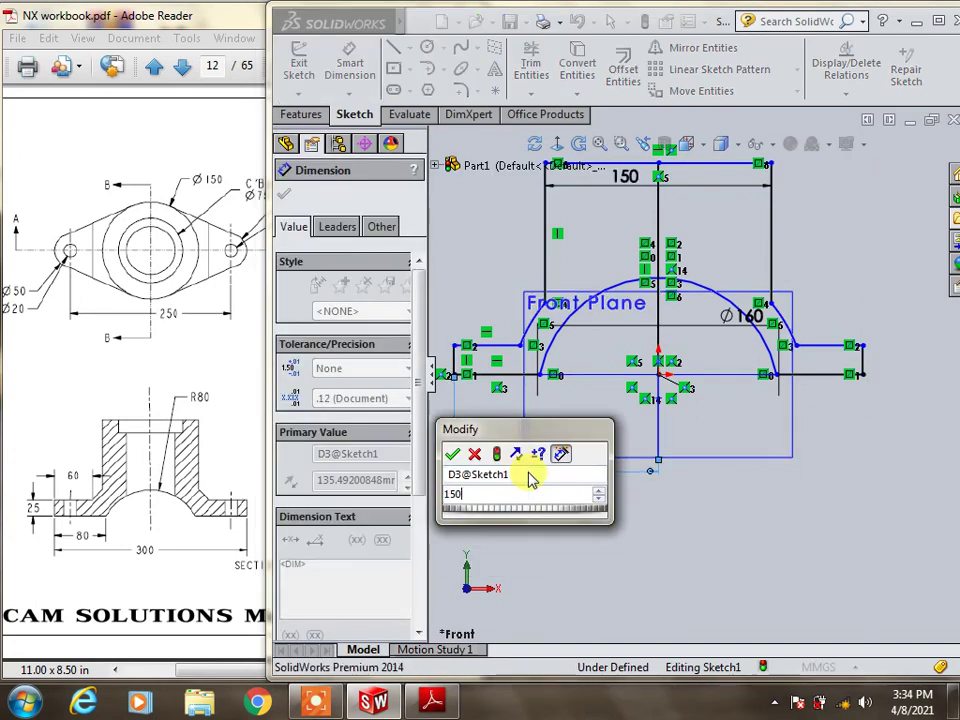
pyautogui.press('Return')
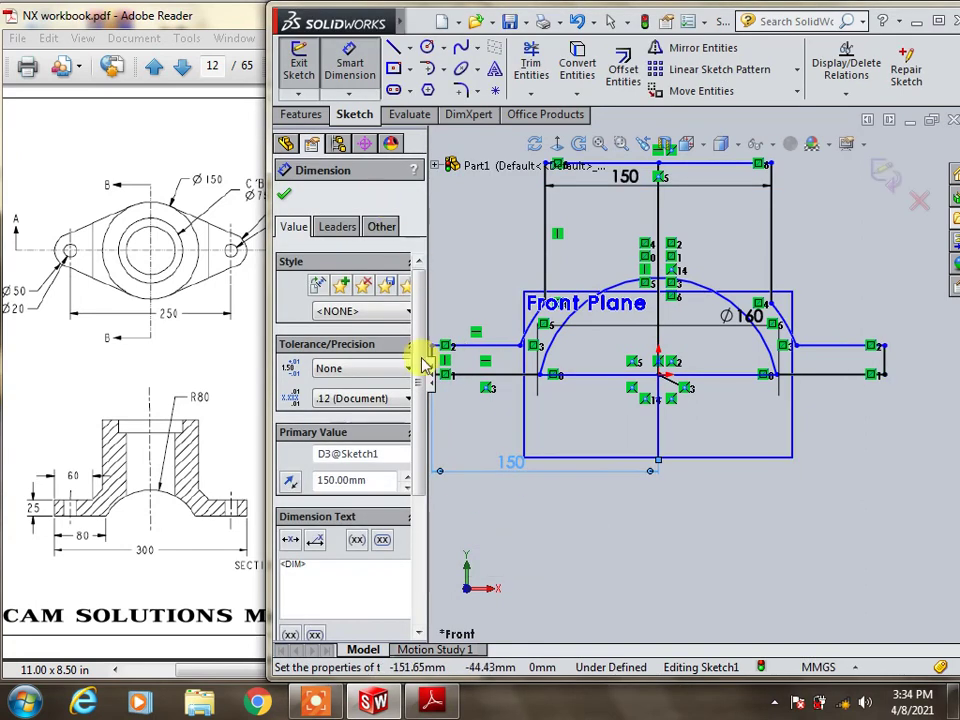
# Set the flange length to 60 and thickness to 25, discarding a redundant R80 arc dimension
pyautogui.click(435, 376)
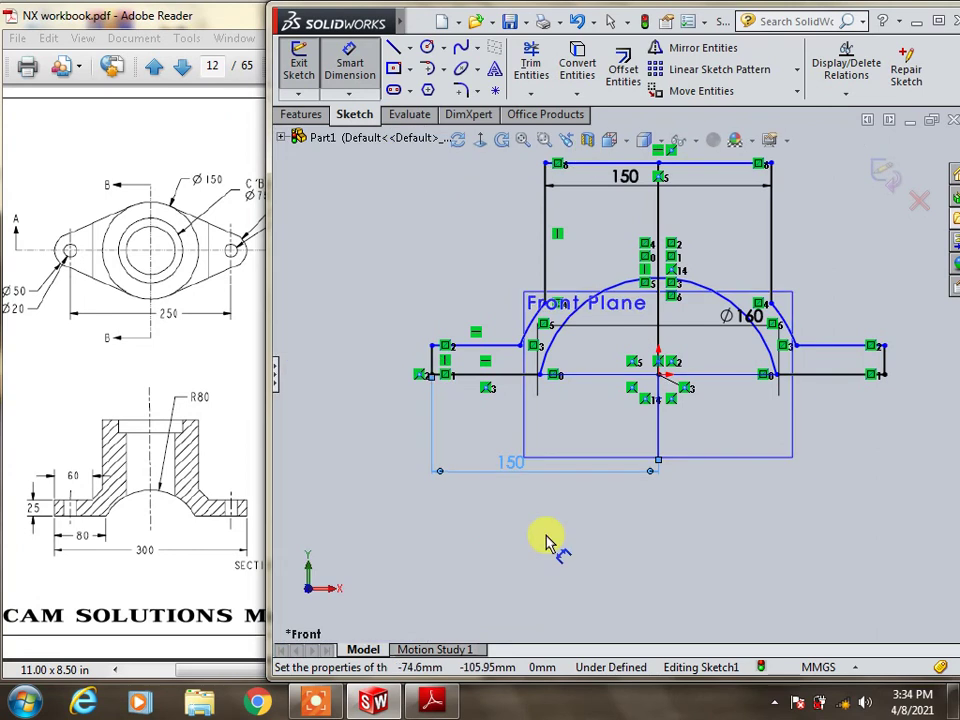
pyautogui.click(503, 352)
pyautogui.click(494, 309)
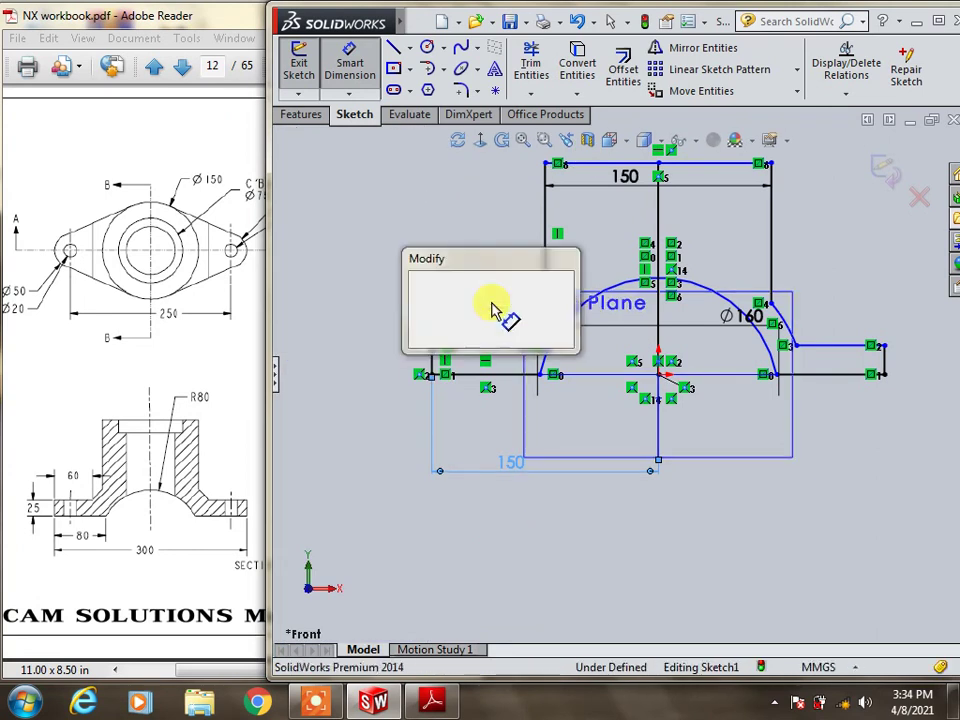
pyautogui.write('60')
pyautogui.press('Return')
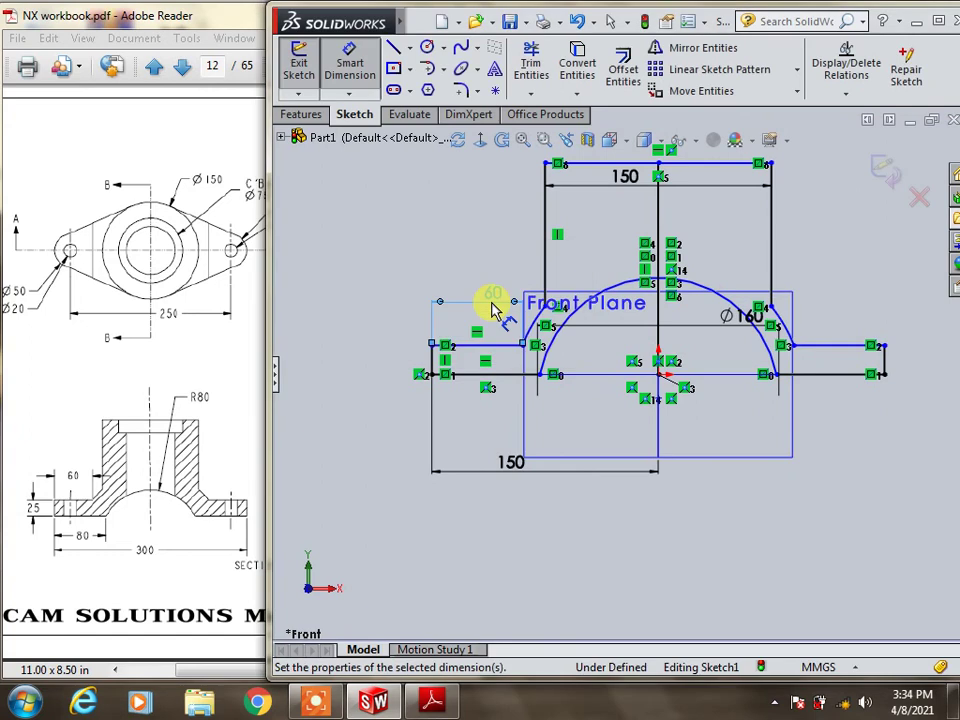
pyautogui.click(433, 362)
pyautogui.click(390, 362)
pyautogui.write('25')
pyautogui.press('Return')
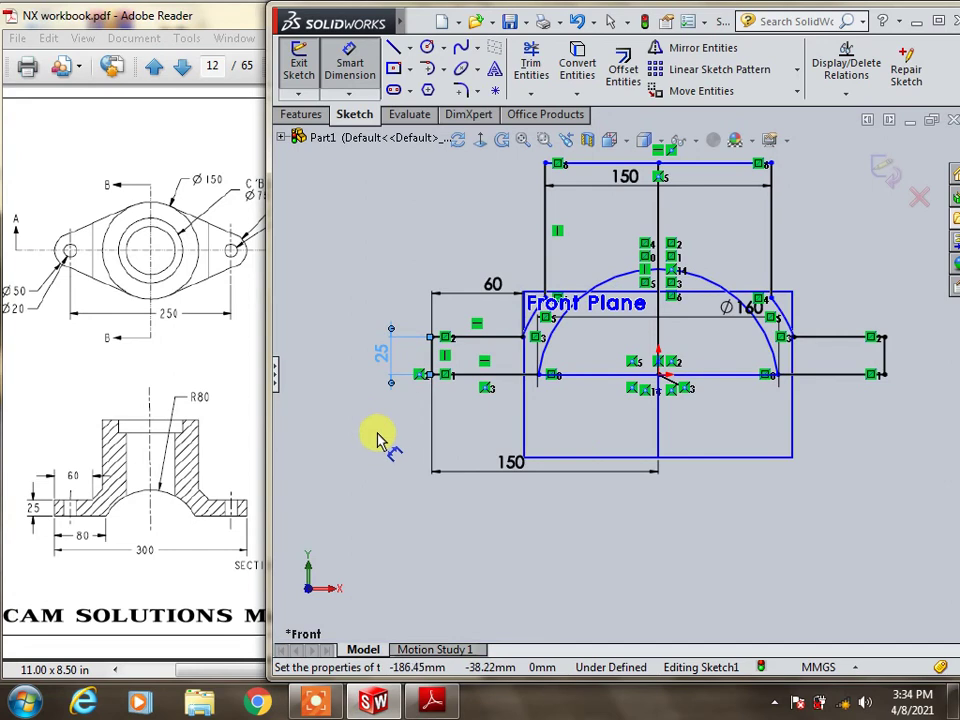
pyautogui.click(718, 288)
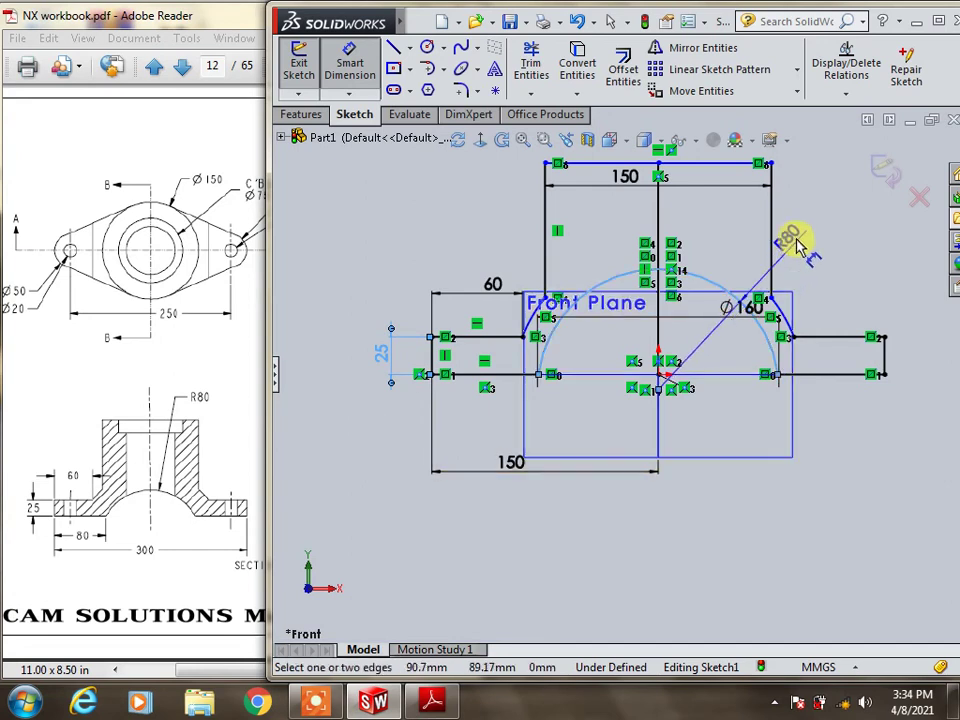
pyautogui.click(811, 270)
pyautogui.click(727, 370)
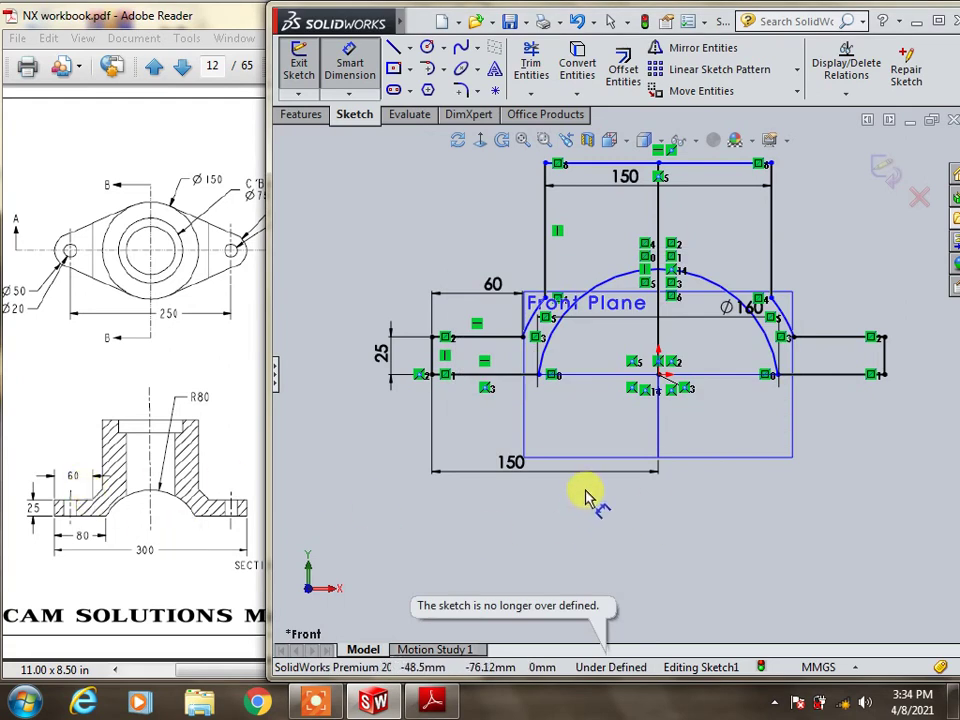
# Give the outer arc an R105 radius dimension and exit Sketch1
pyautogui.click(537, 318)
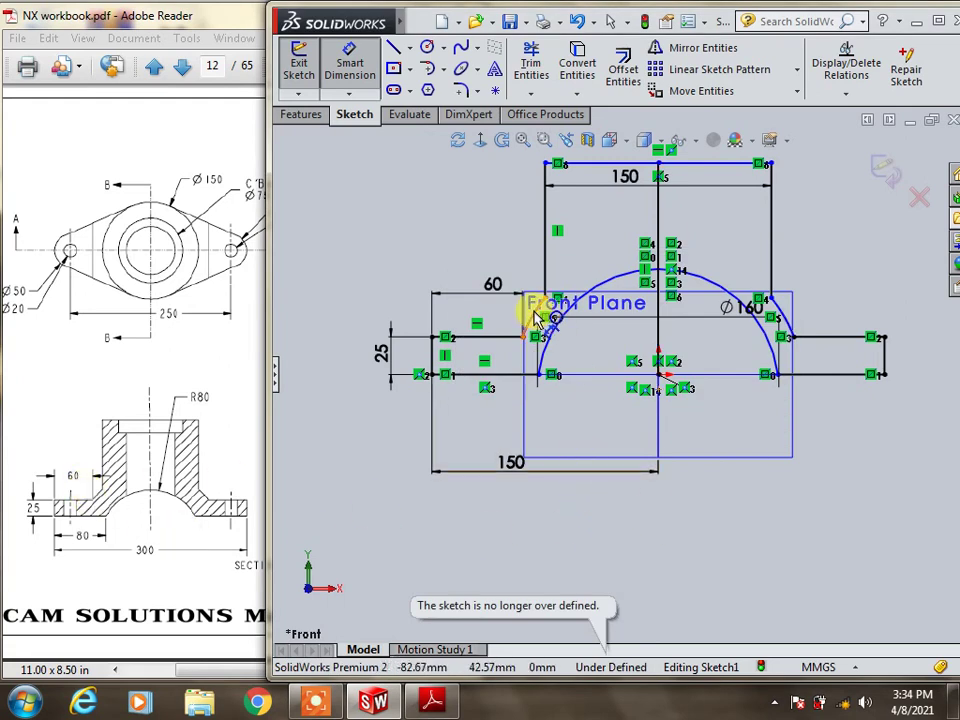
pyautogui.click(478, 243)
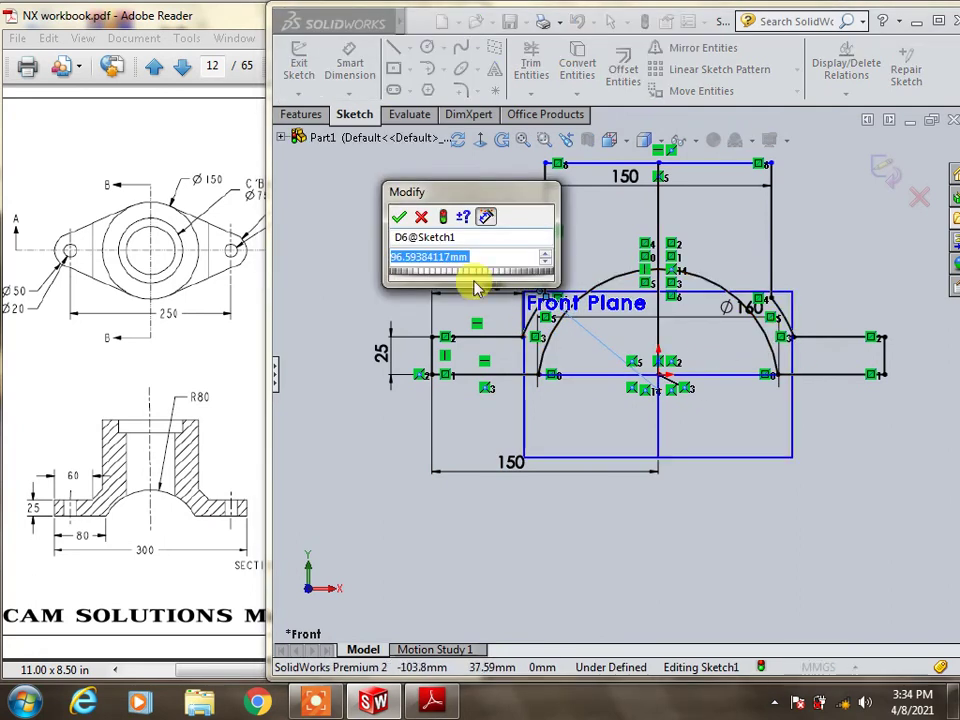
pyautogui.write('80')
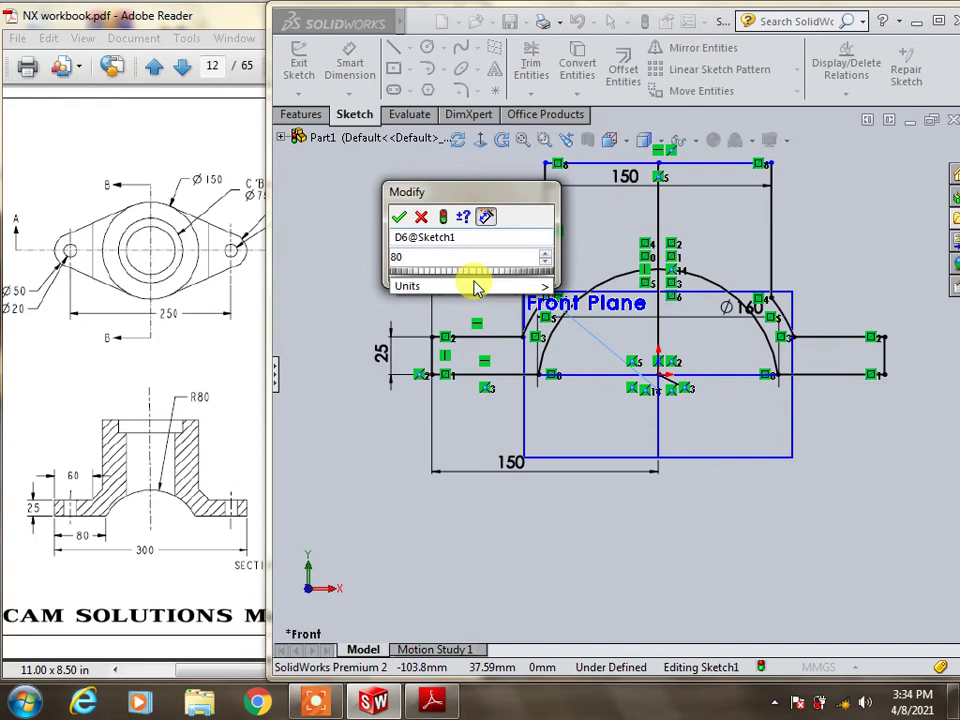
pyautogui.write('-')
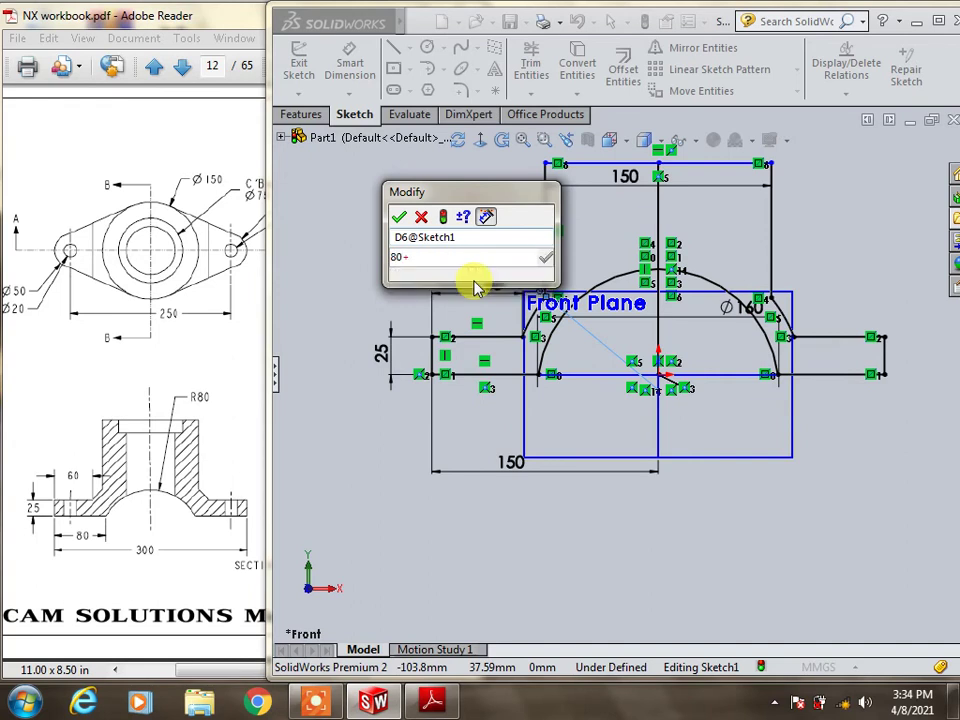
pyautogui.write('25')
pyautogui.press('Return')
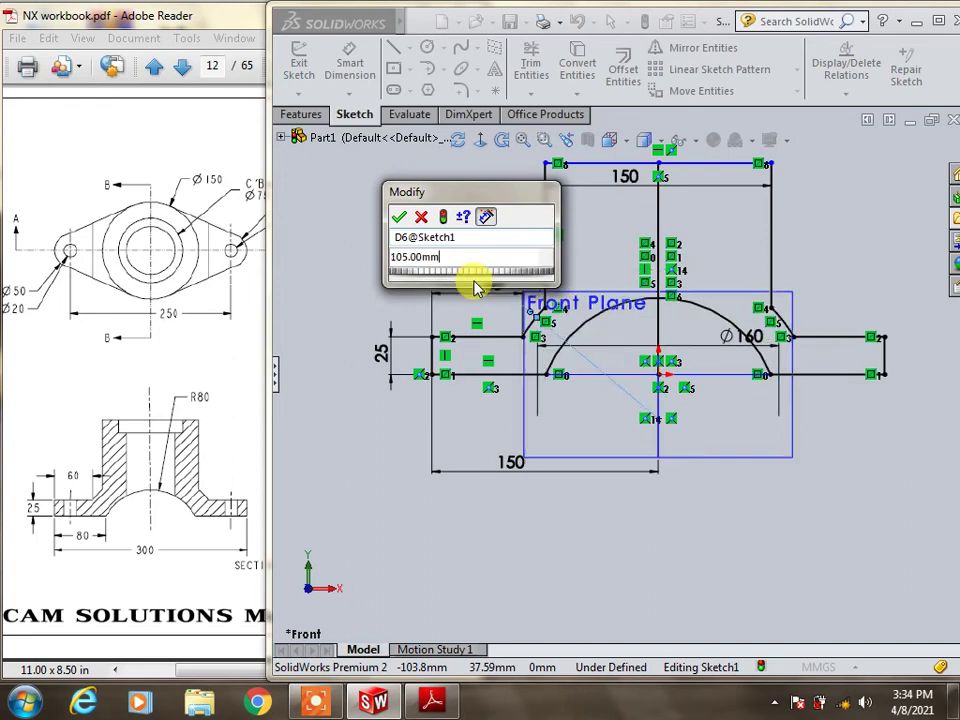
pyautogui.click(399, 218)
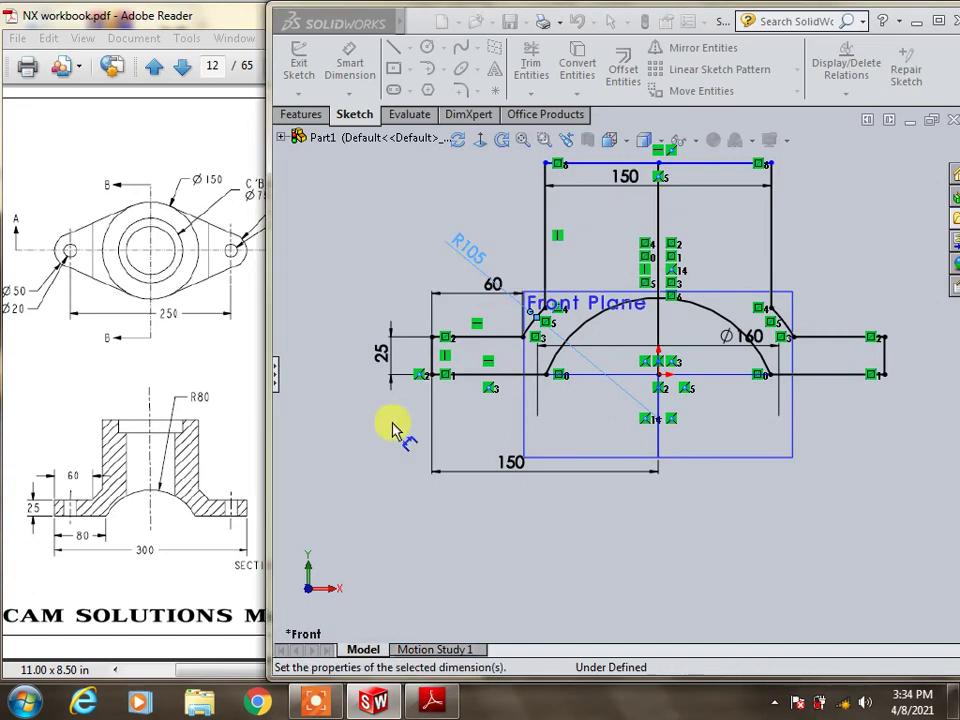
pyautogui.press('Escape')
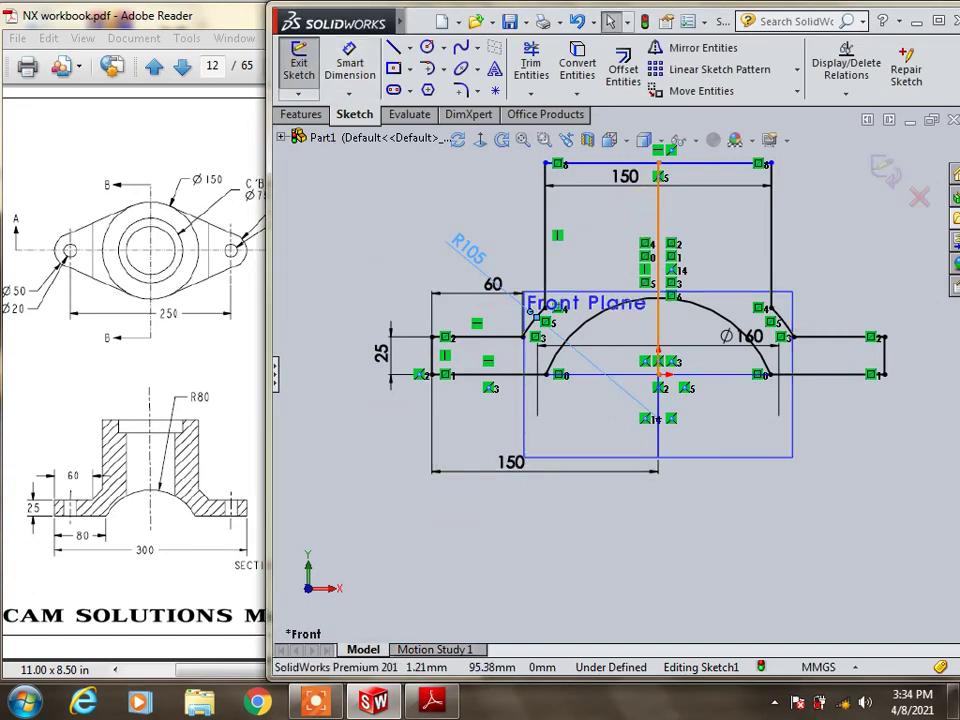
pyautogui.click(659, 225)
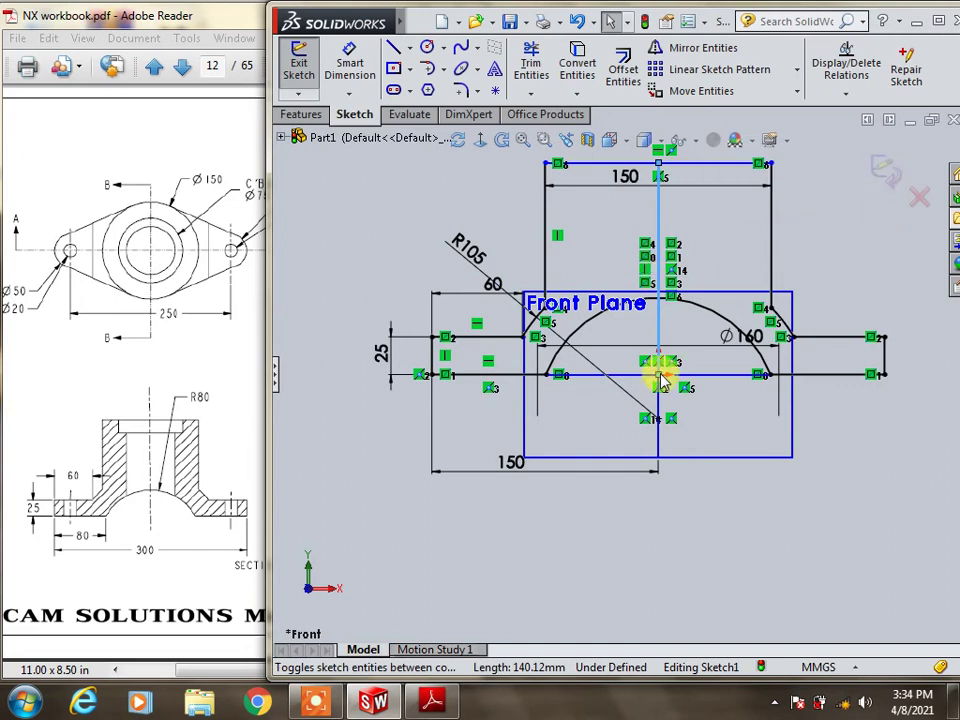
pyautogui.click(692, 507)
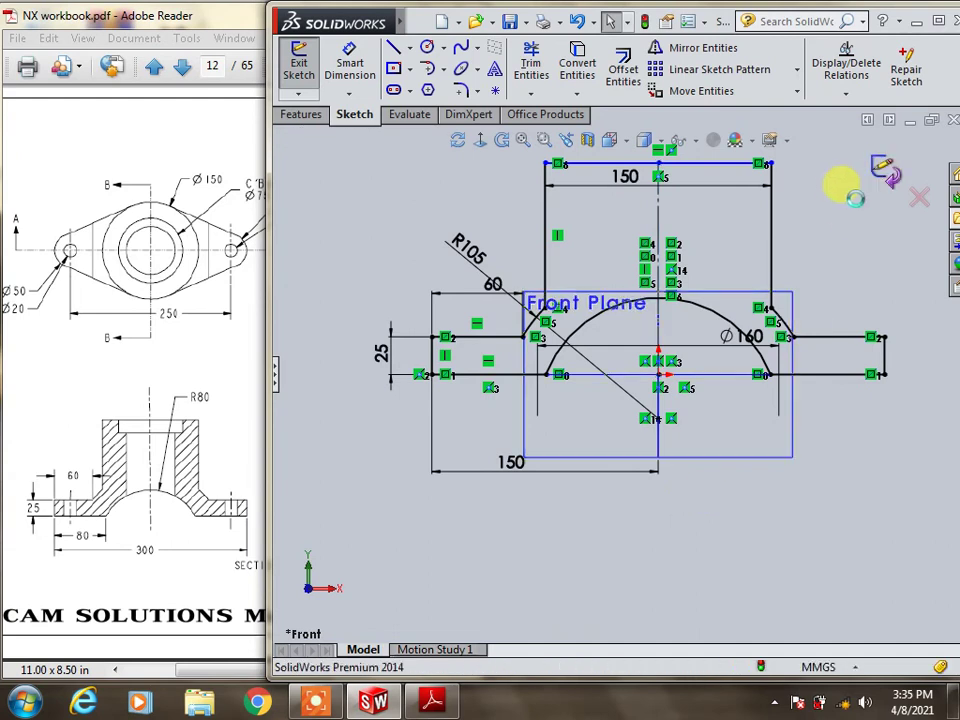
# Extrude the bracket profile 150 mm with Mid Plane end condition as Boss-Extrude1
pyautogui.click(310, 116)
pyautogui.click(307, 68)
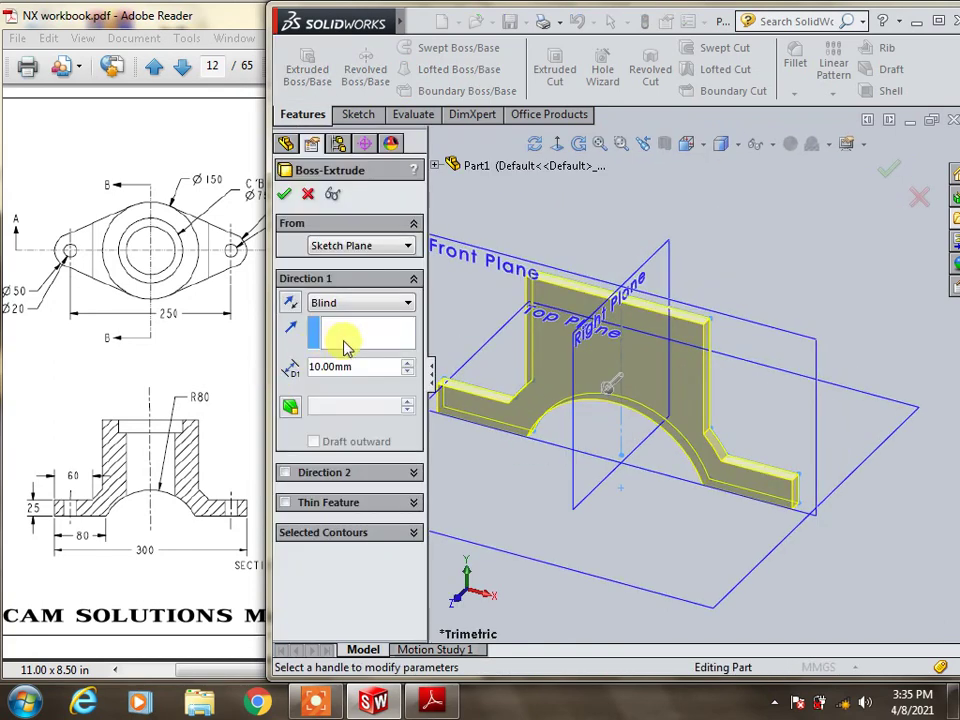
pyautogui.click(350, 305)
pyautogui.click(336, 378)
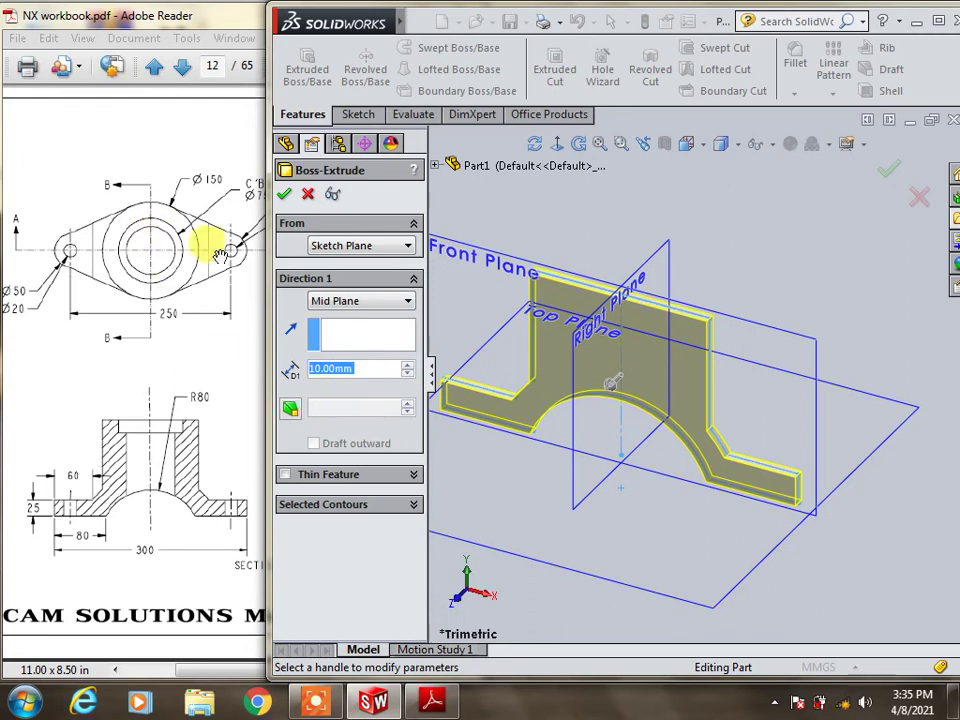
pyautogui.write('75')
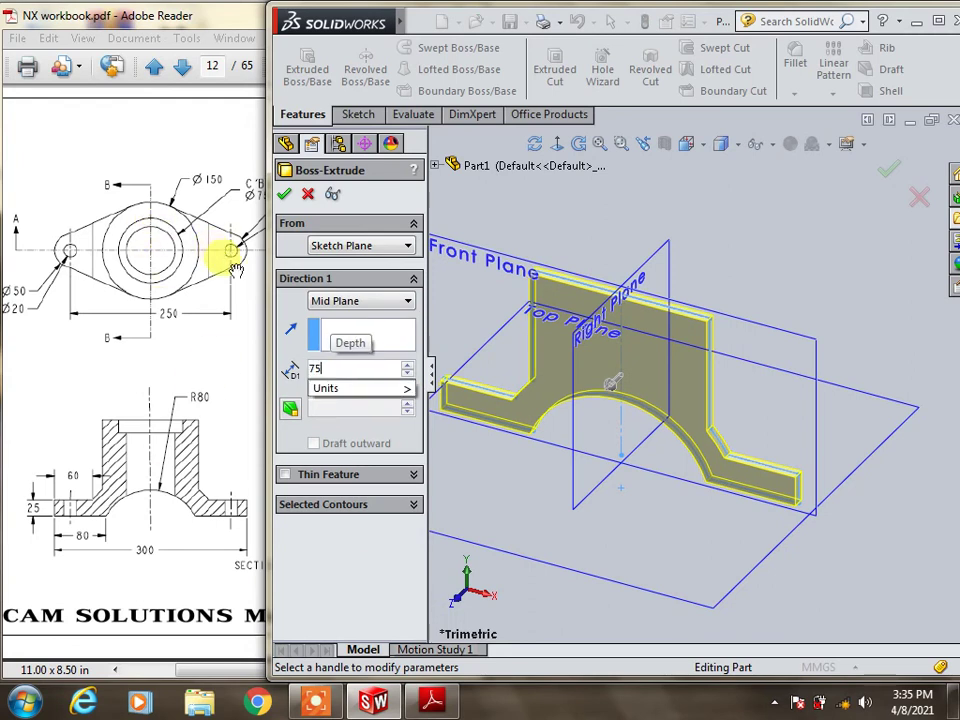
pyautogui.moveTo(358, 388)
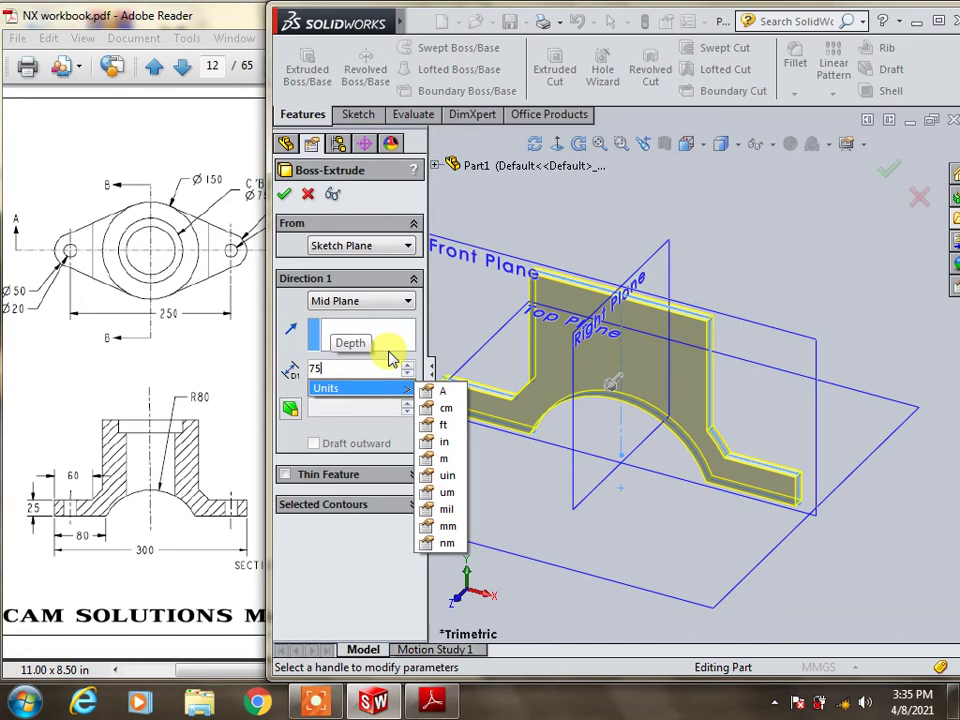
pyautogui.press('Return')
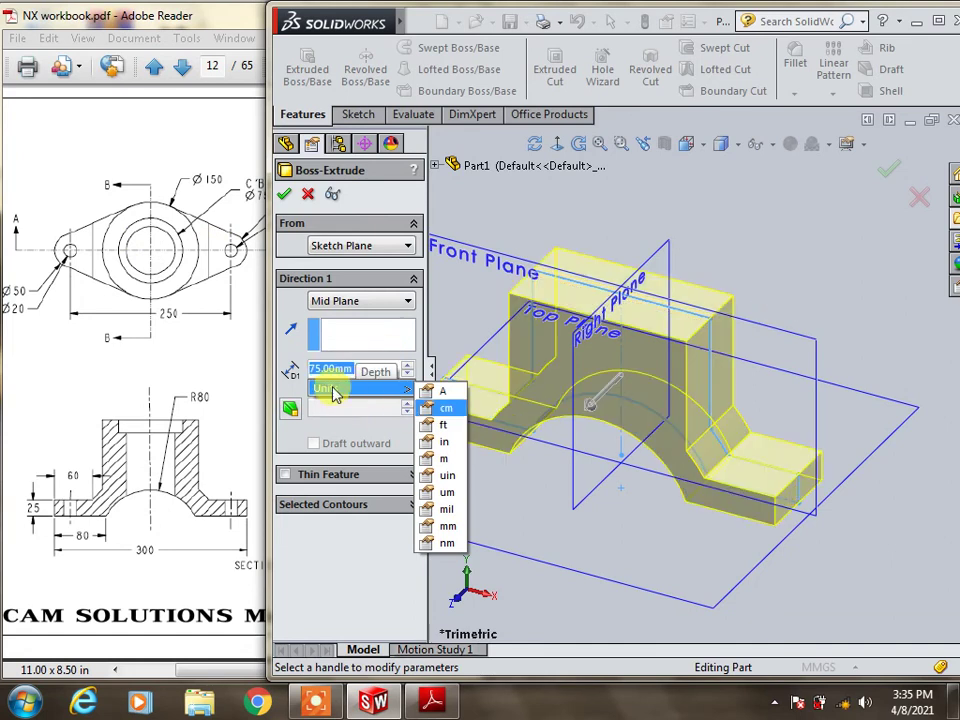
pyautogui.write('150')
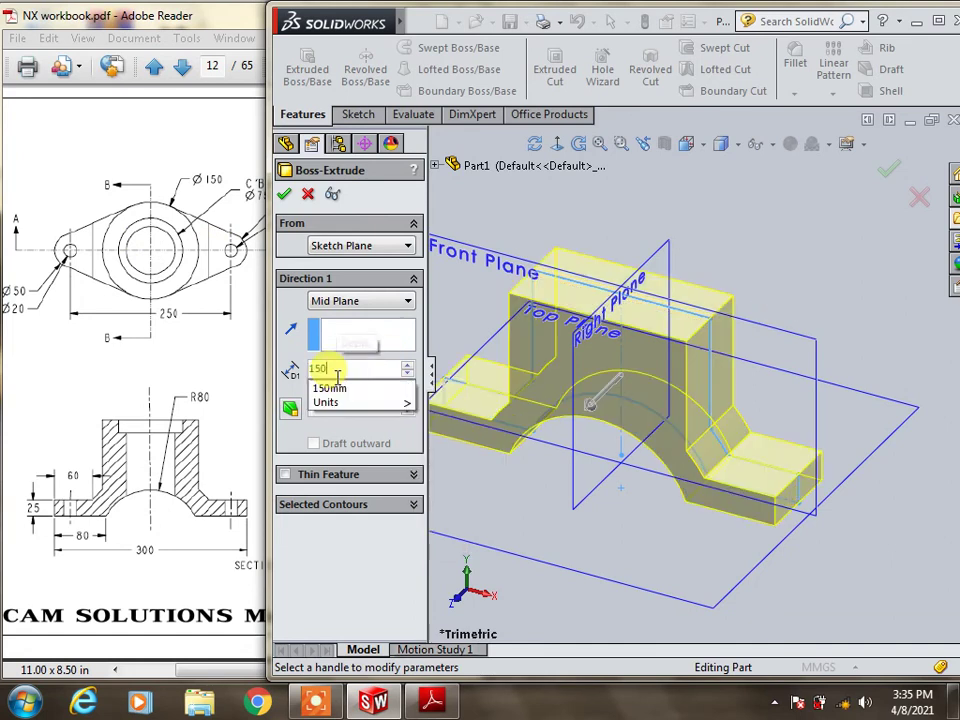
pyautogui.click(340, 385)
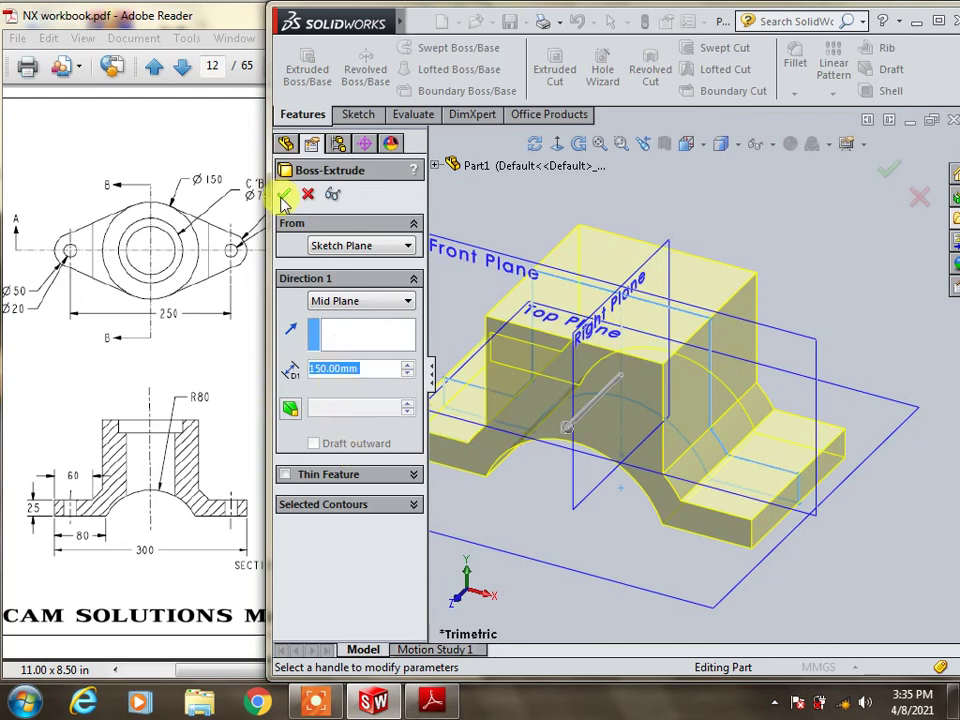
pyautogui.press('Return')
pyautogui.click(745, 237)
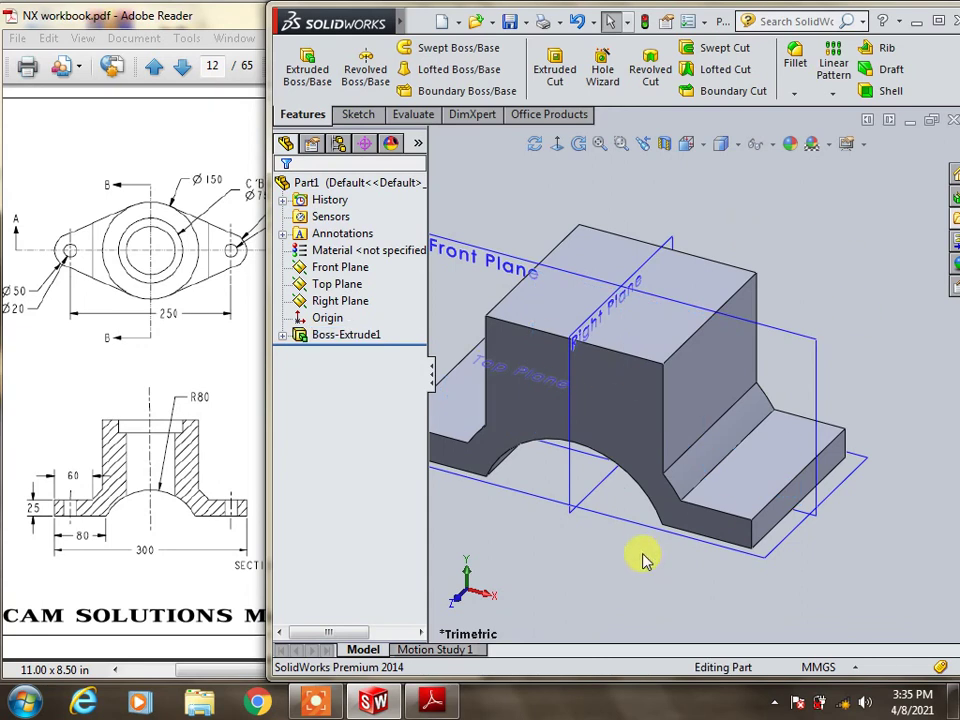
pyautogui.click(432, 375)
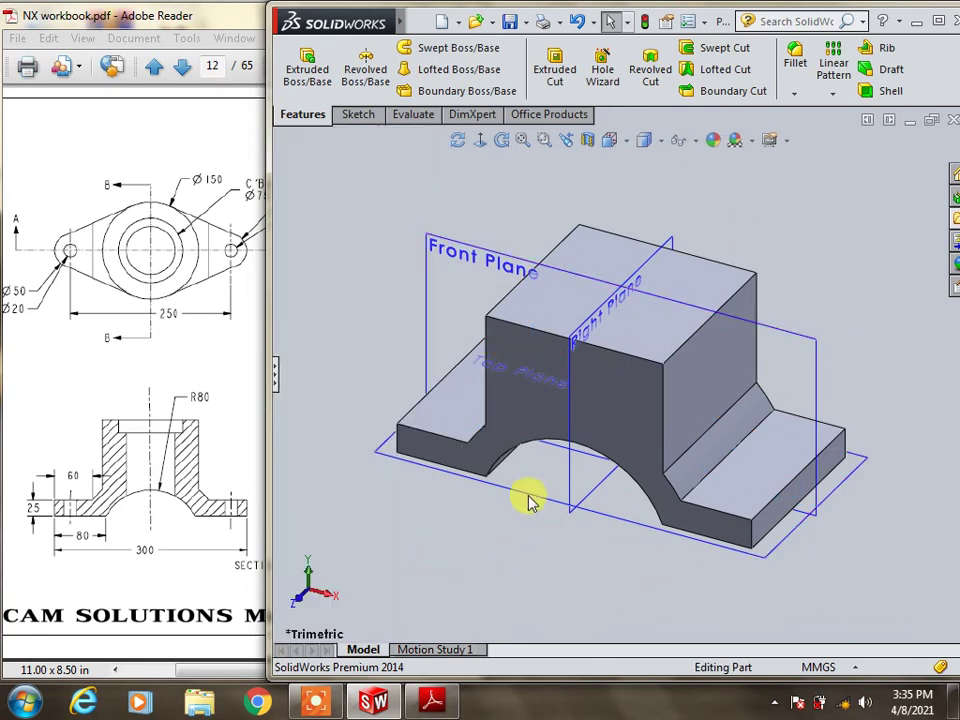
pyautogui.click(530, 500)
# In Sketch2 on the Top Plane, draw a large origin-centred circle and a small circle over the left flange
pyautogui.click(598, 439)
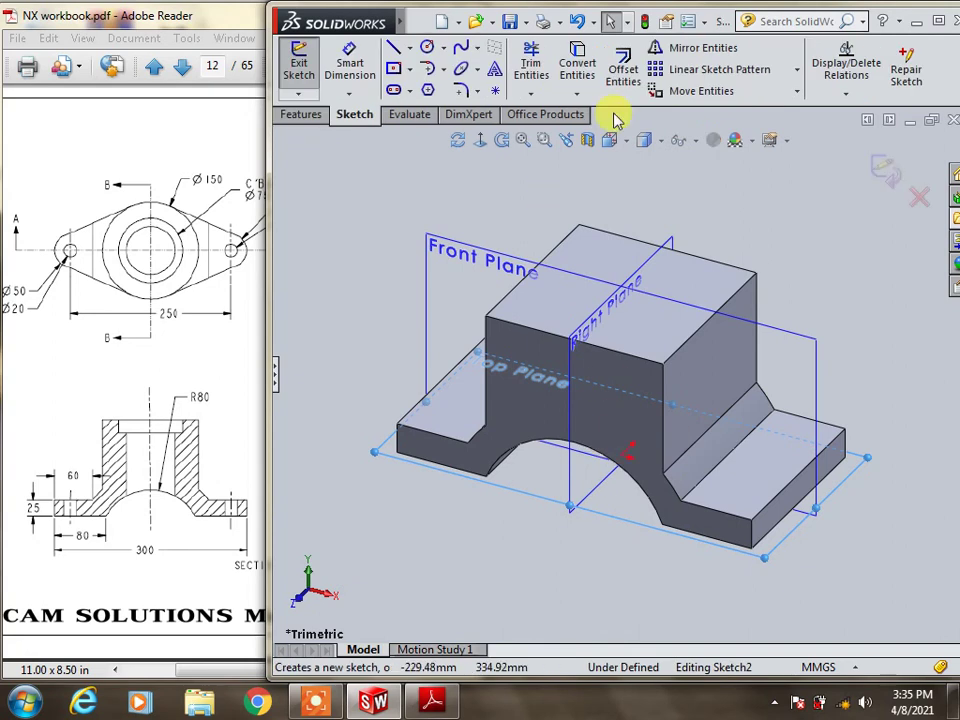
pyautogui.click(480, 142)
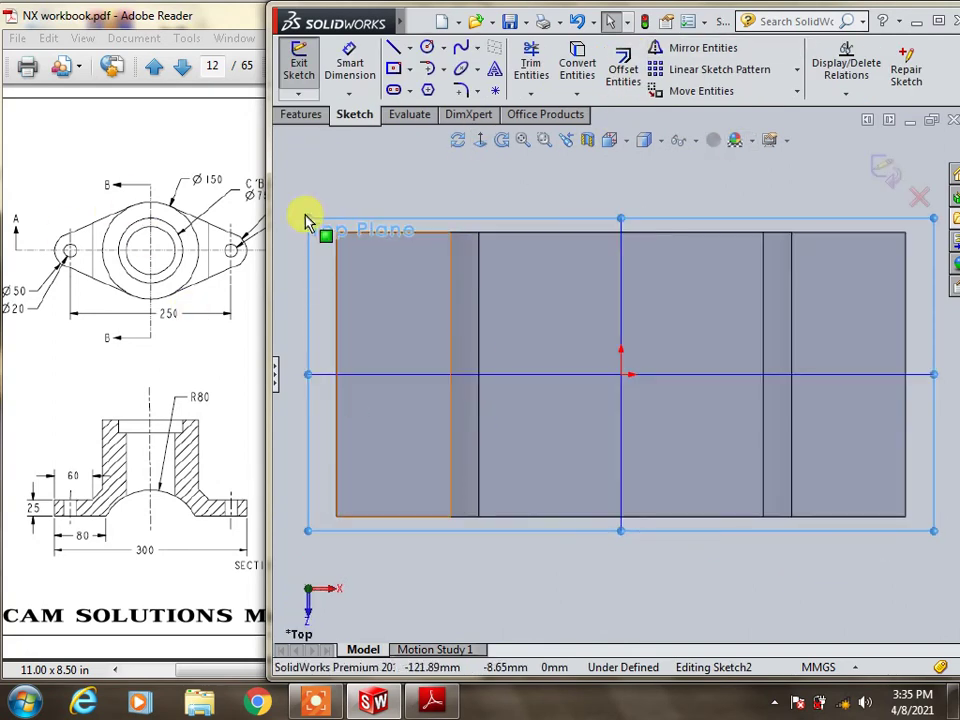
pyautogui.click(426, 47)
pyautogui.moveTo(621, 376); pyautogui.dragTo(620, 234)
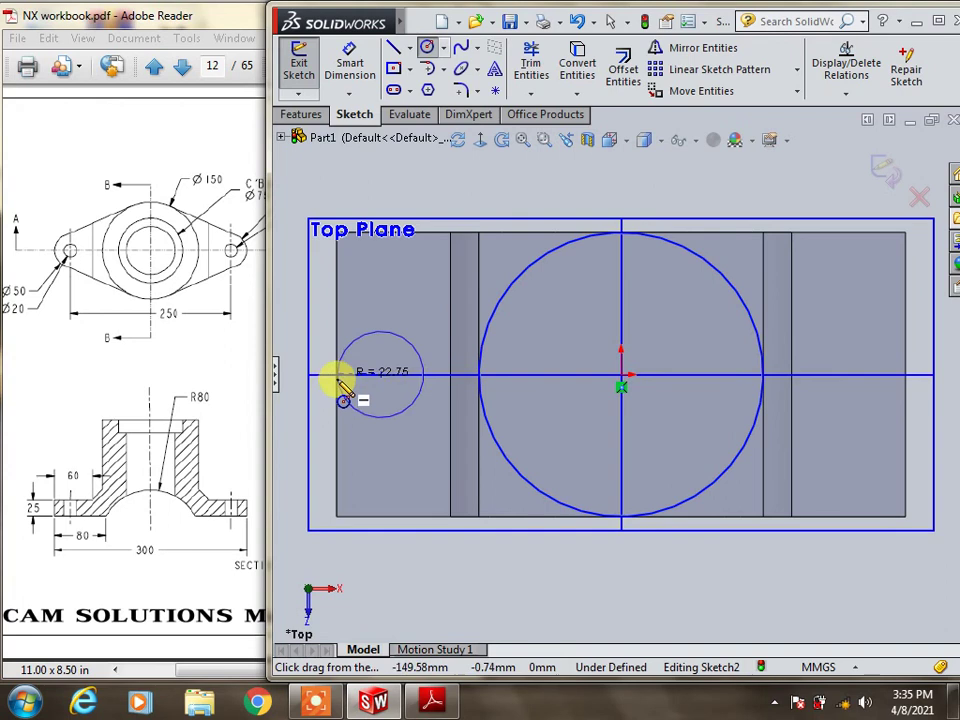
pyautogui.moveTo(381, 377); pyautogui.dragTo(339, 378)
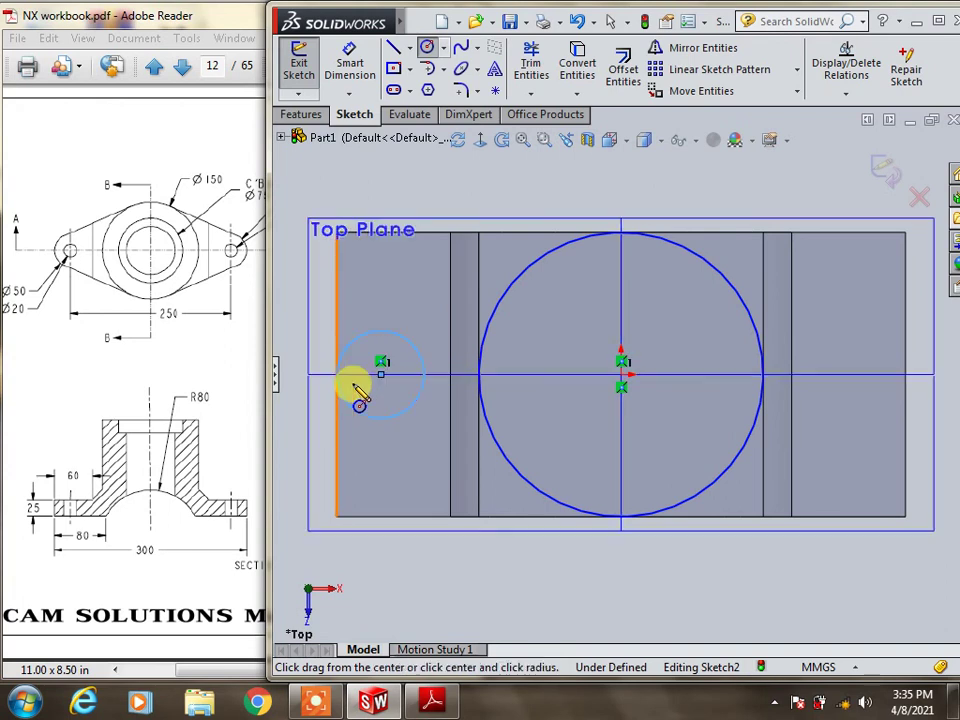
pyautogui.click(685, 58)
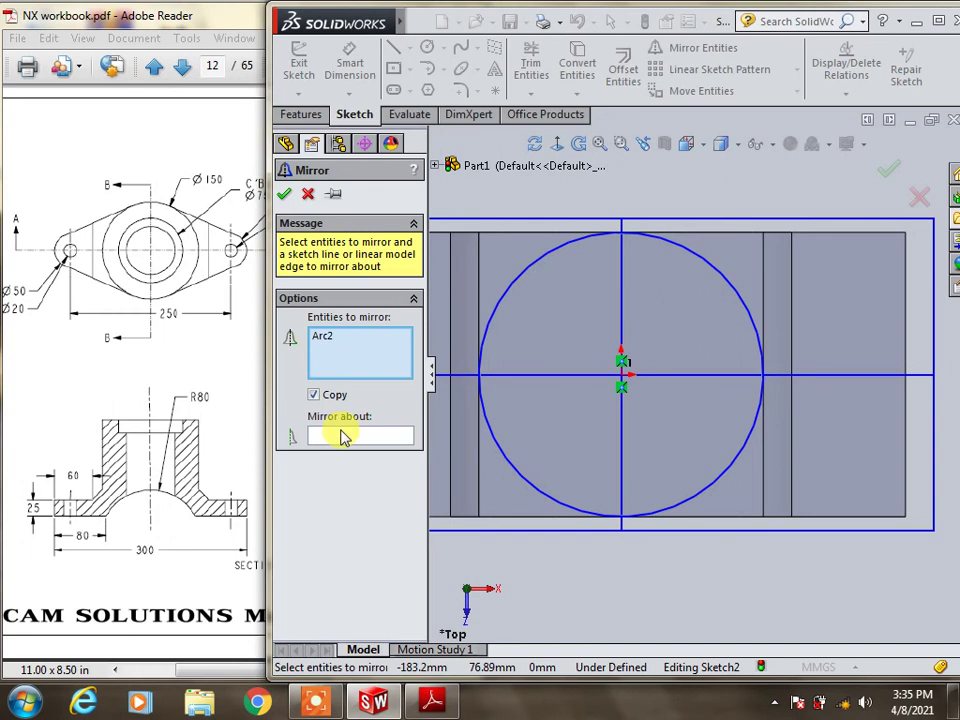
pyautogui.click(342, 437)
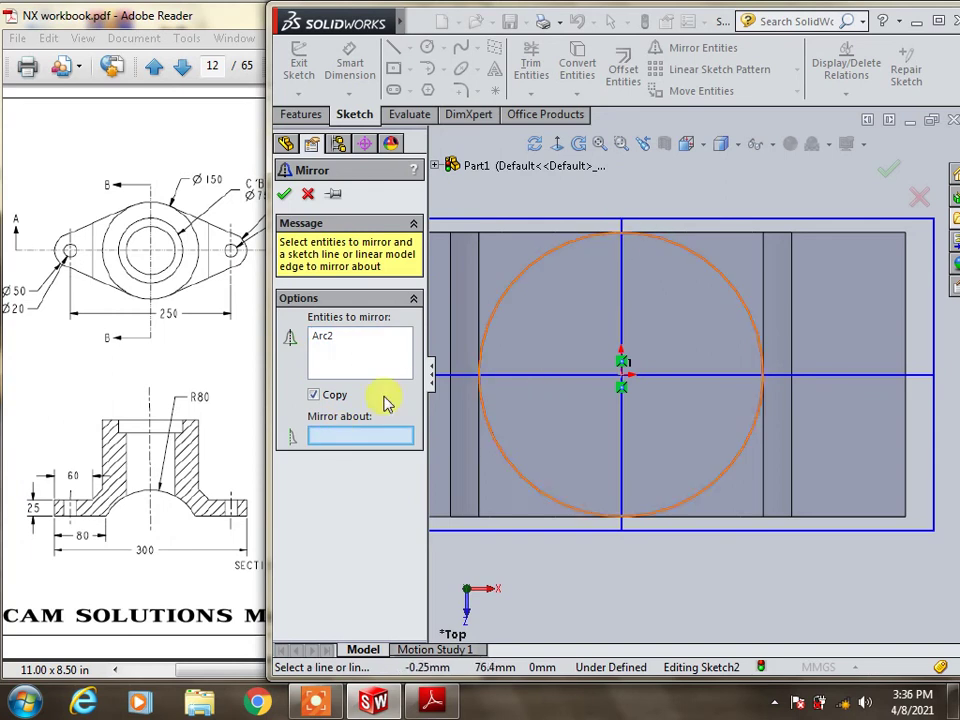
pyautogui.hotkey('ctrl', 'F8')
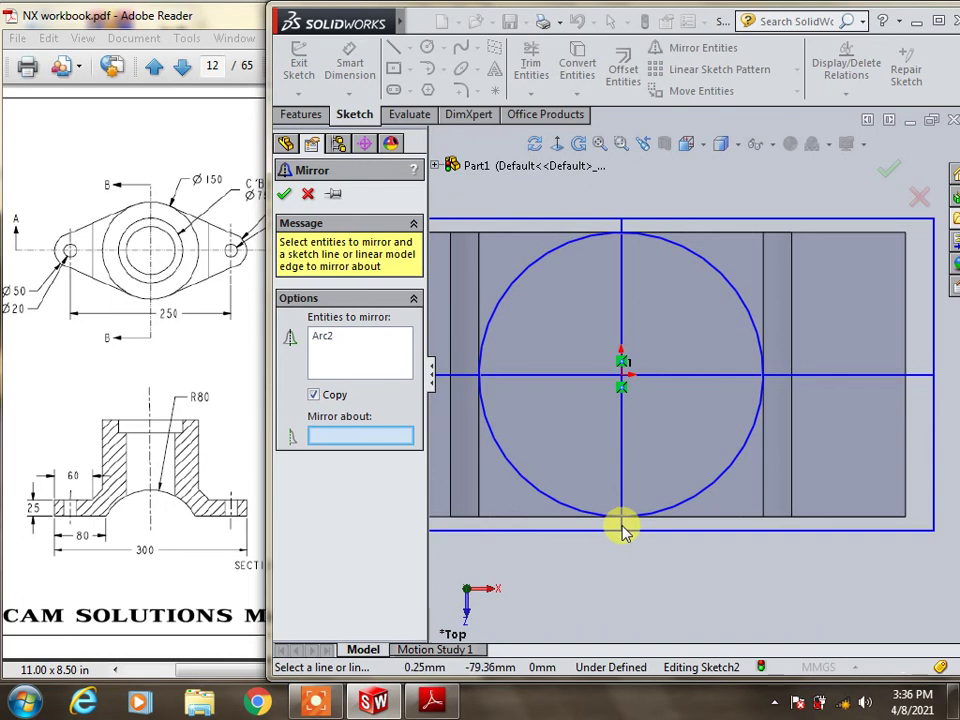
pyautogui.click(309, 195)
pyautogui.click(407, 52)
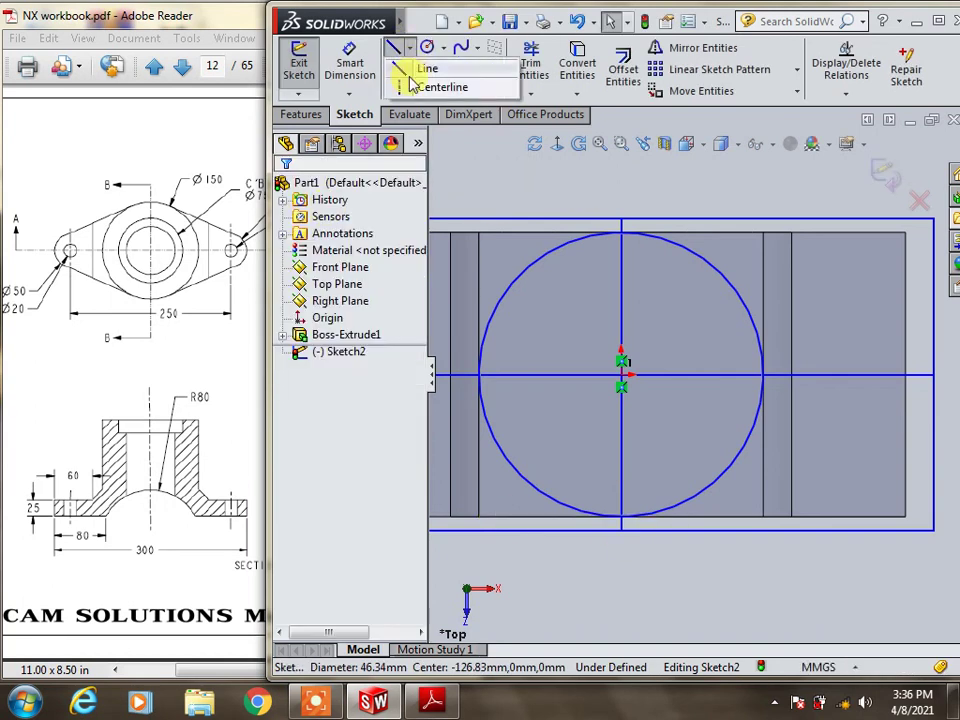
# Draw a vertical centerline up from the origin
pyautogui.click(410, 86)
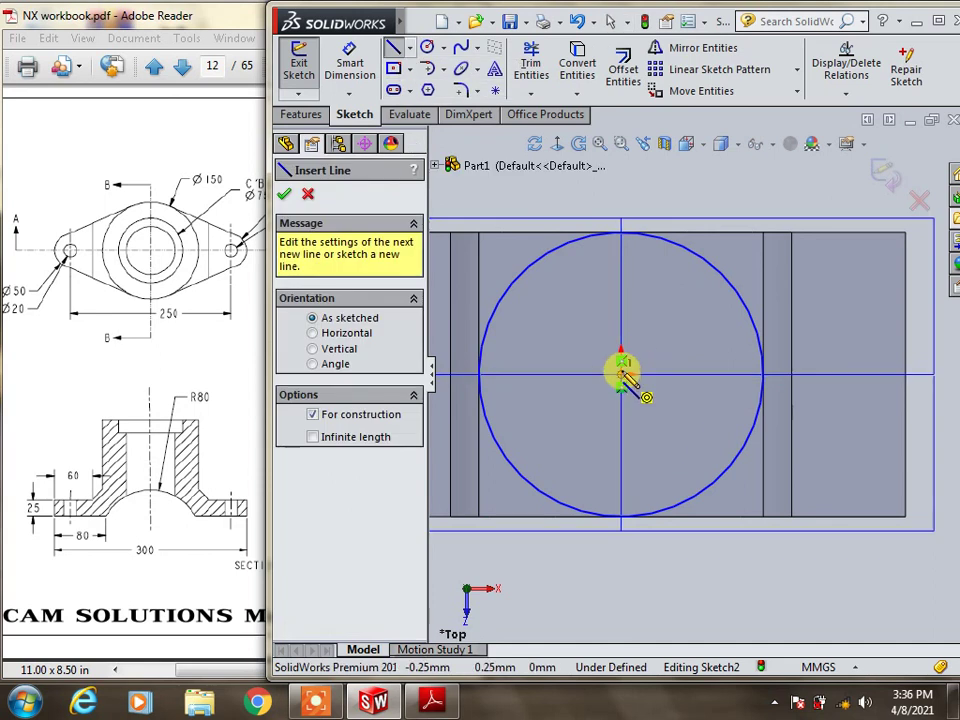
pyautogui.moveTo(621, 375); pyautogui.dragTo(621, 232)
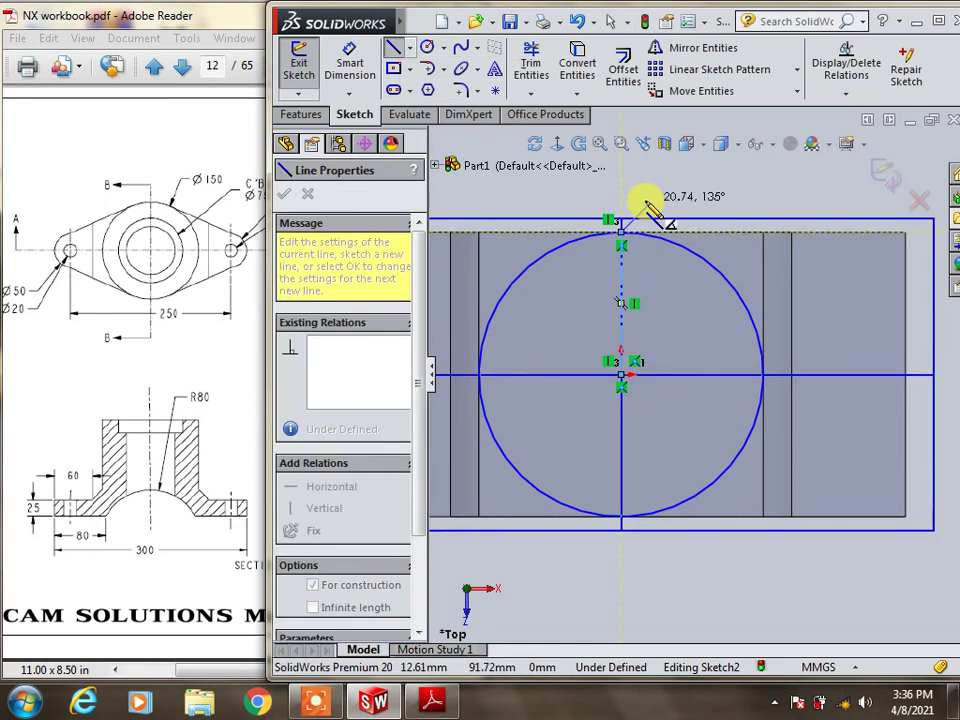
pyautogui.press('Escape')
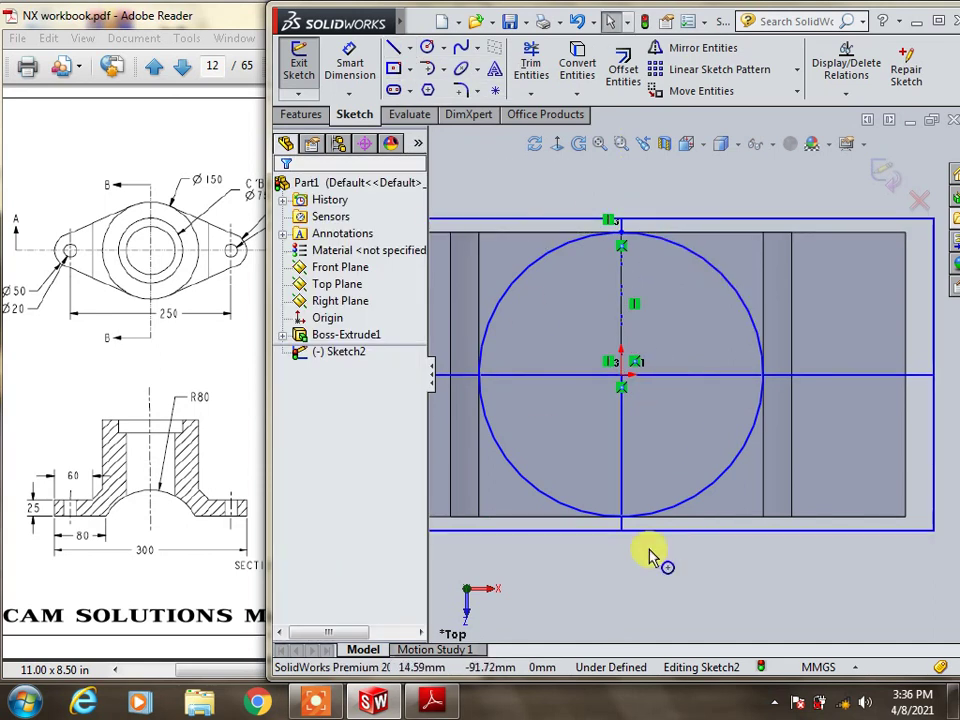
# Mirror the small left bolt-hole circle about the centerline onto the right flange
pyautogui.click(432, 378)
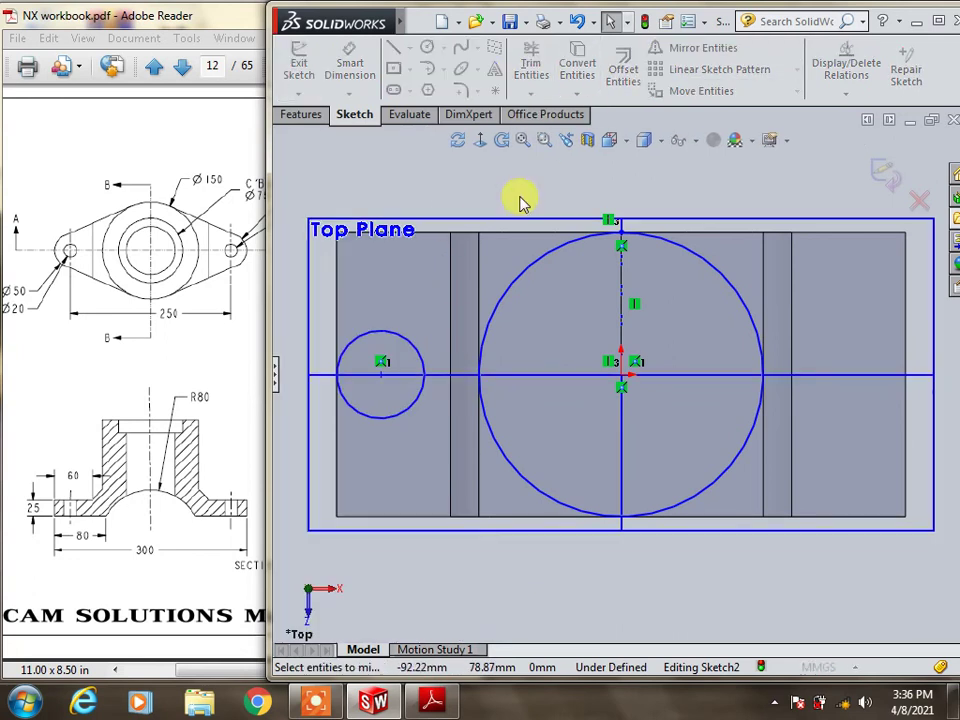
pyautogui.click(378, 332)
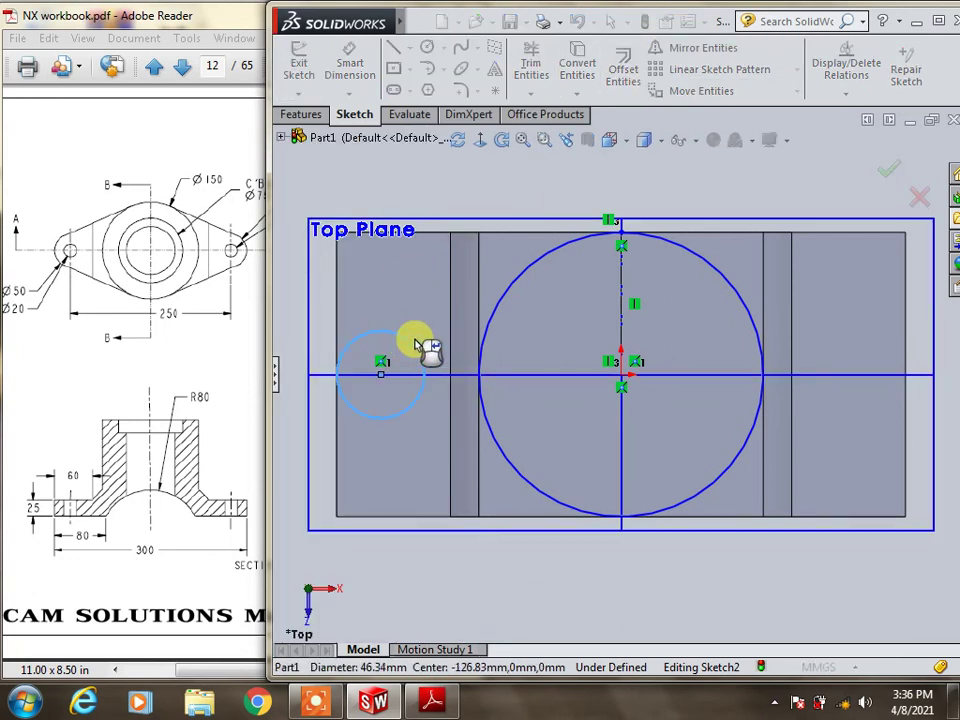
pyautogui.click(276, 373)
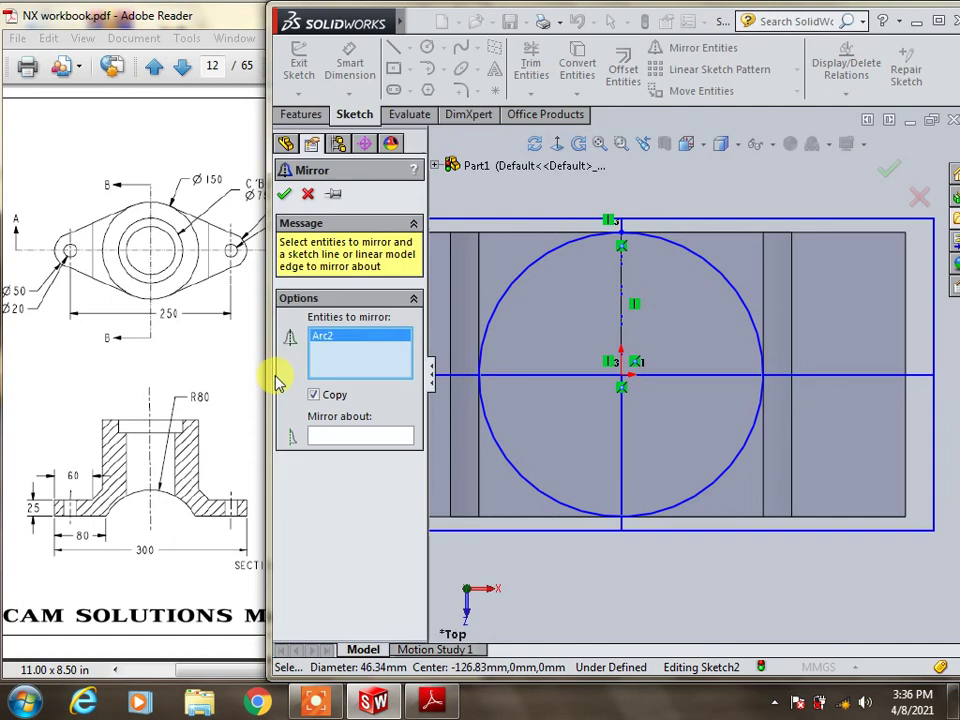
pyautogui.click(358, 435)
pyautogui.click(622, 290)
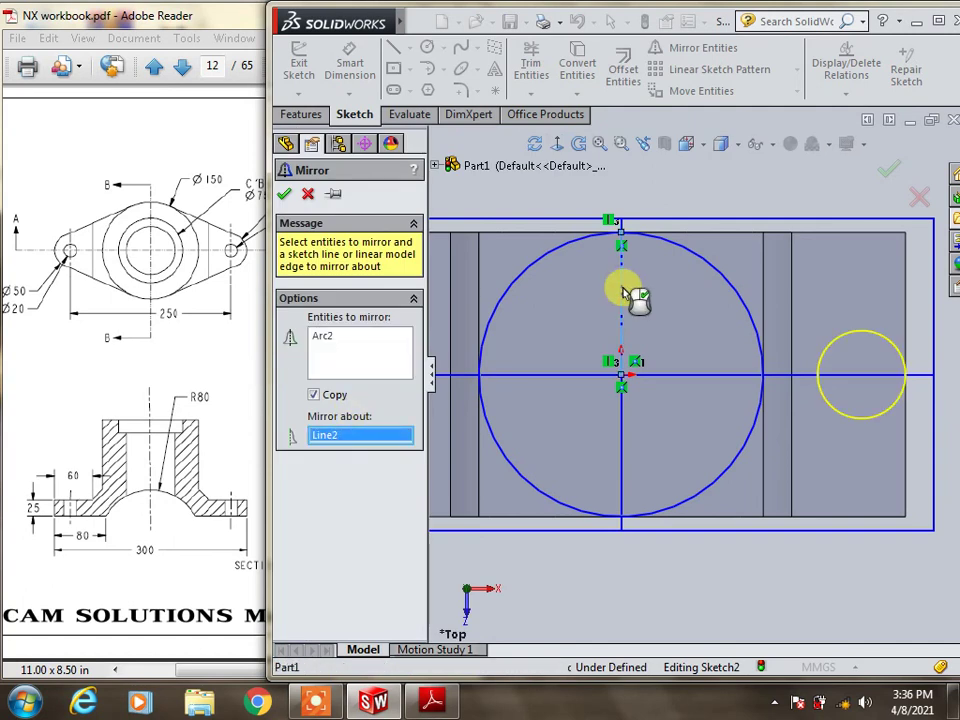
pyautogui.click(285, 195)
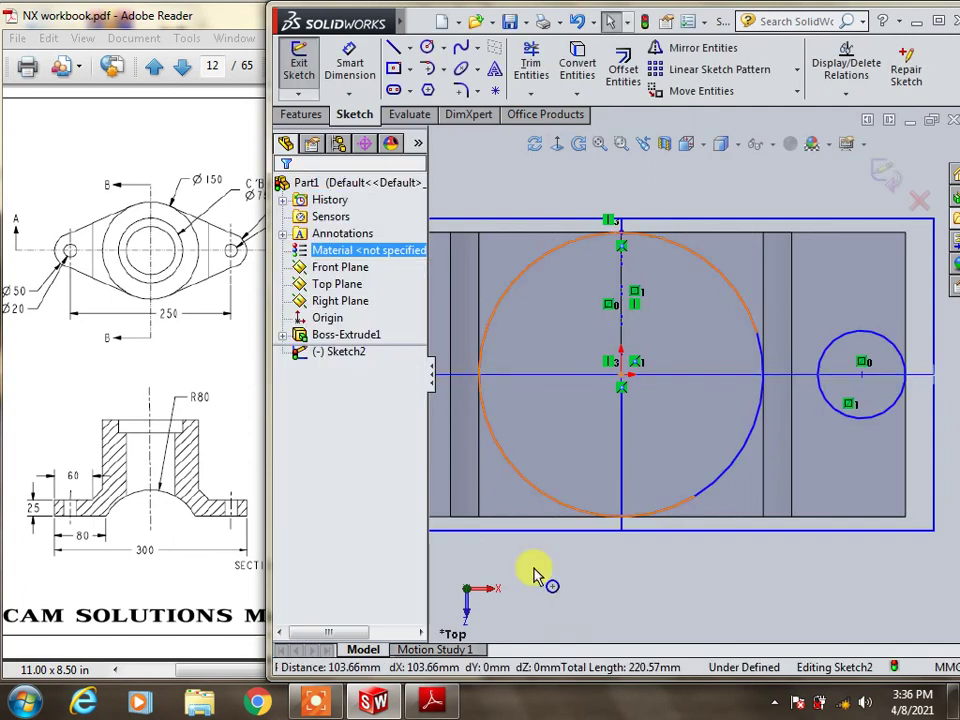
# Start a tangent line from the left circle toward the large circle
pyautogui.click(433, 378)
pyautogui.click(395, 50)
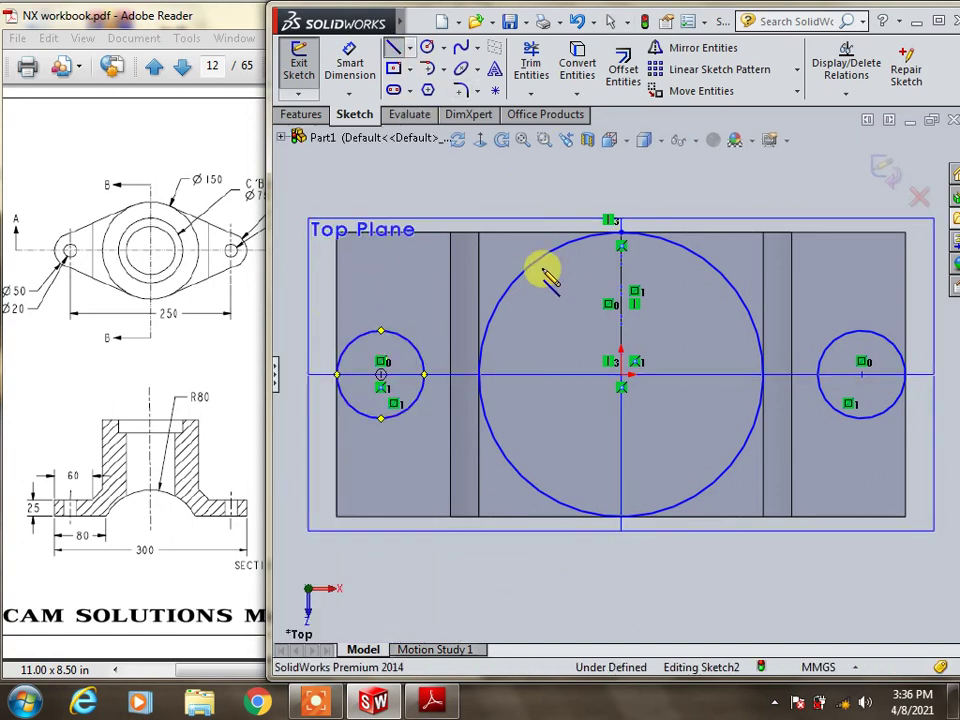
pyautogui.click(562, 244)
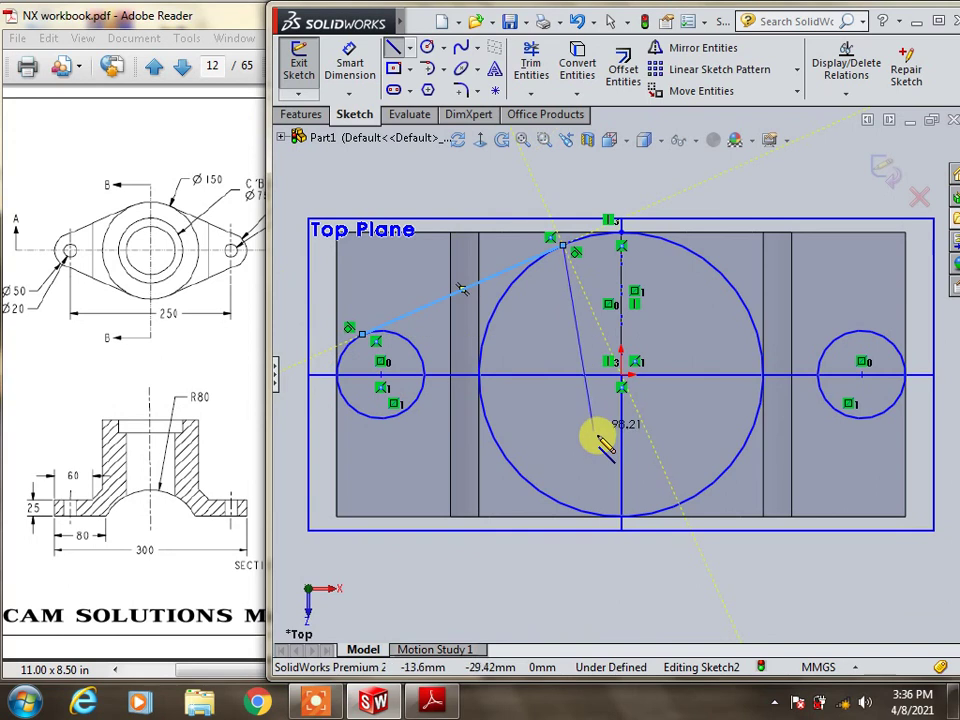
# Complete the left circle's upper and lower tangent lines to the large circle
pyautogui.doubleClick(561, 262)
pyautogui.press('Escape')
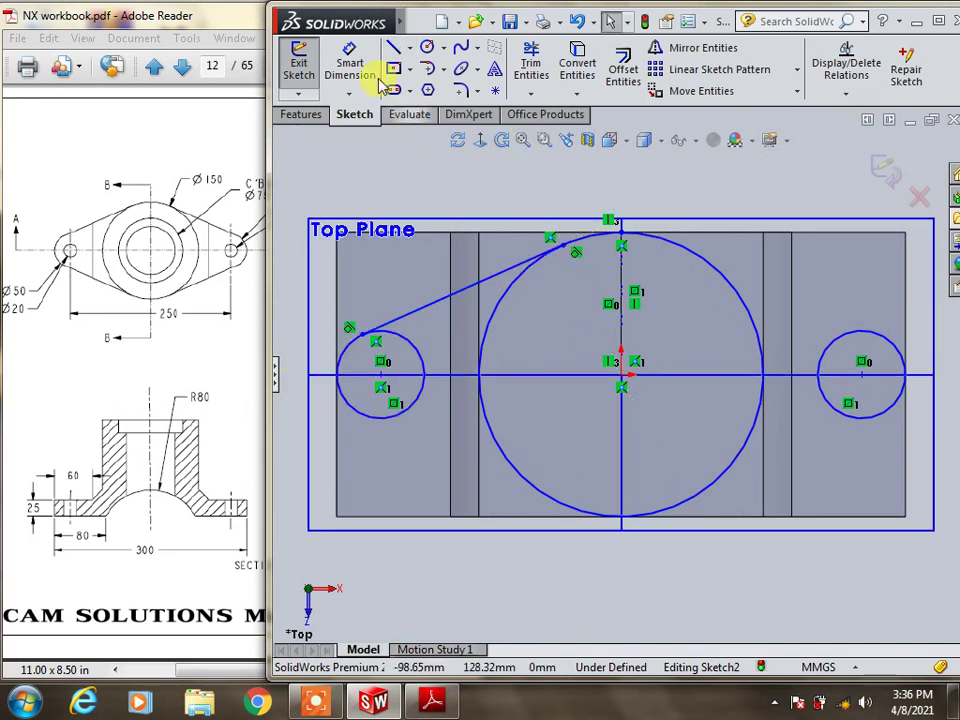
pyautogui.click(381, 418)
pyautogui.click(550, 497)
pyautogui.press('Escape')
# Draw upper and lower tangent lines from the large circle to the right flange circle
pyautogui.click(397, 48)
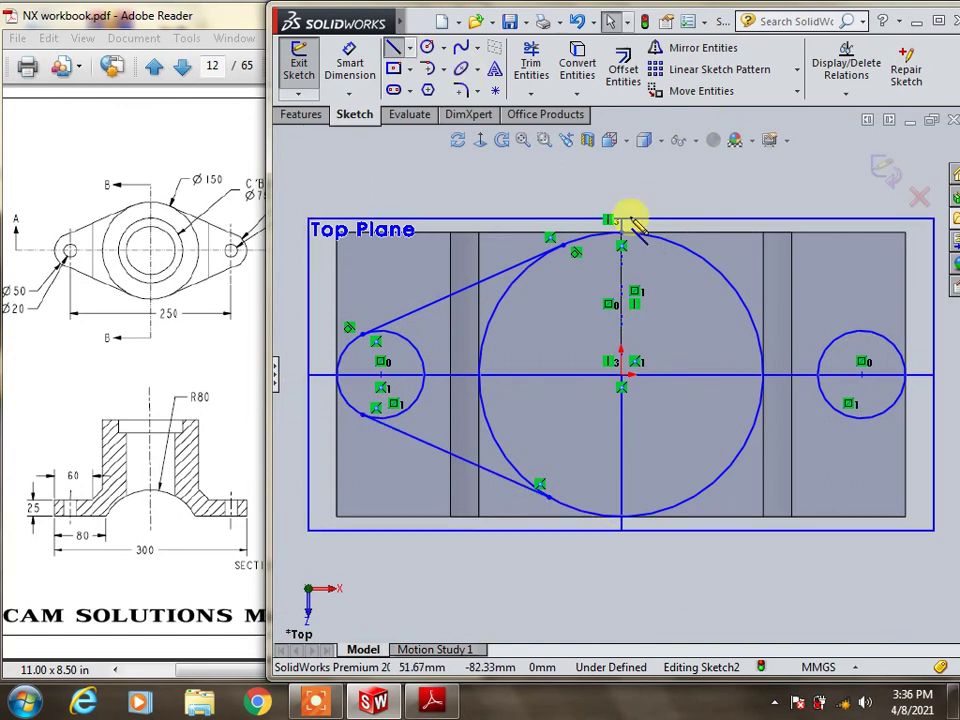
pyautogui.click(695, 254)
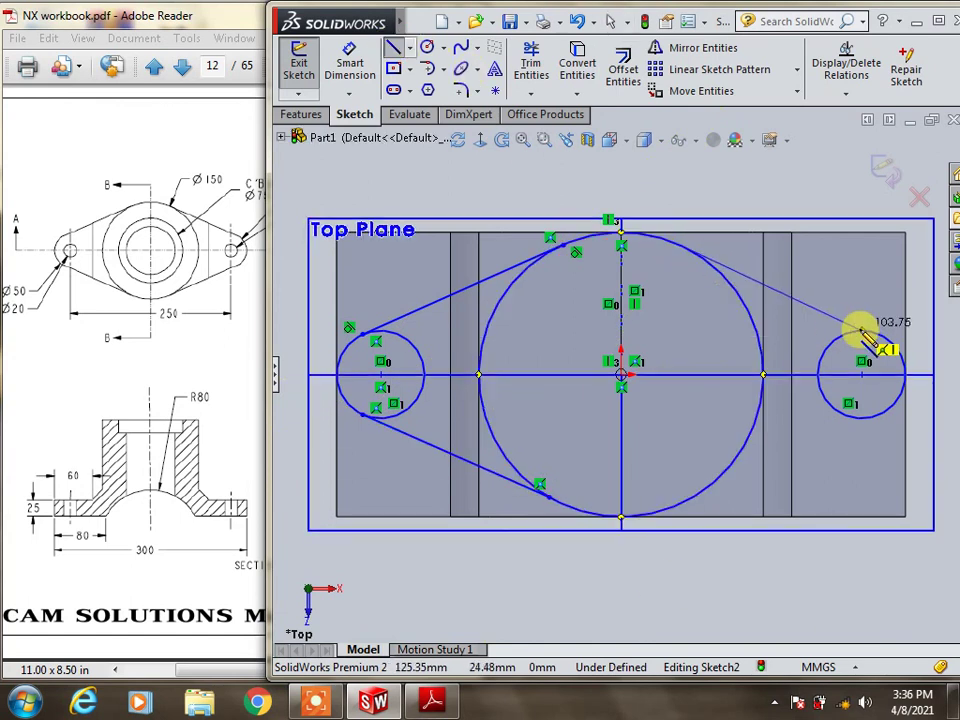
pyautogui.click(875, 335)
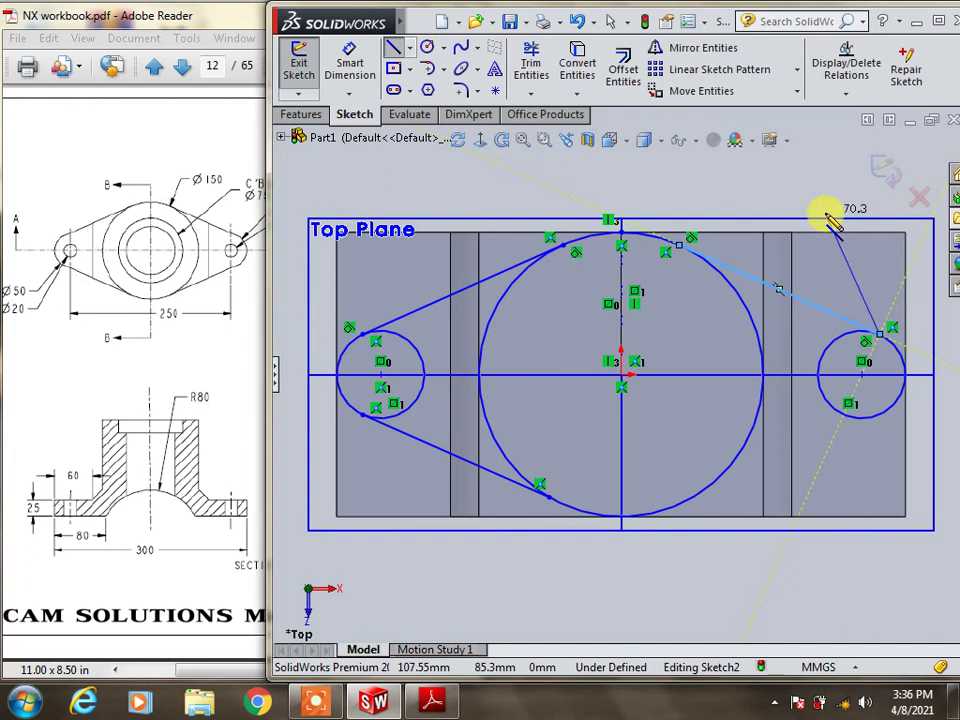
pyautogui.press('Escape')
pyautogui.click(394, 50)
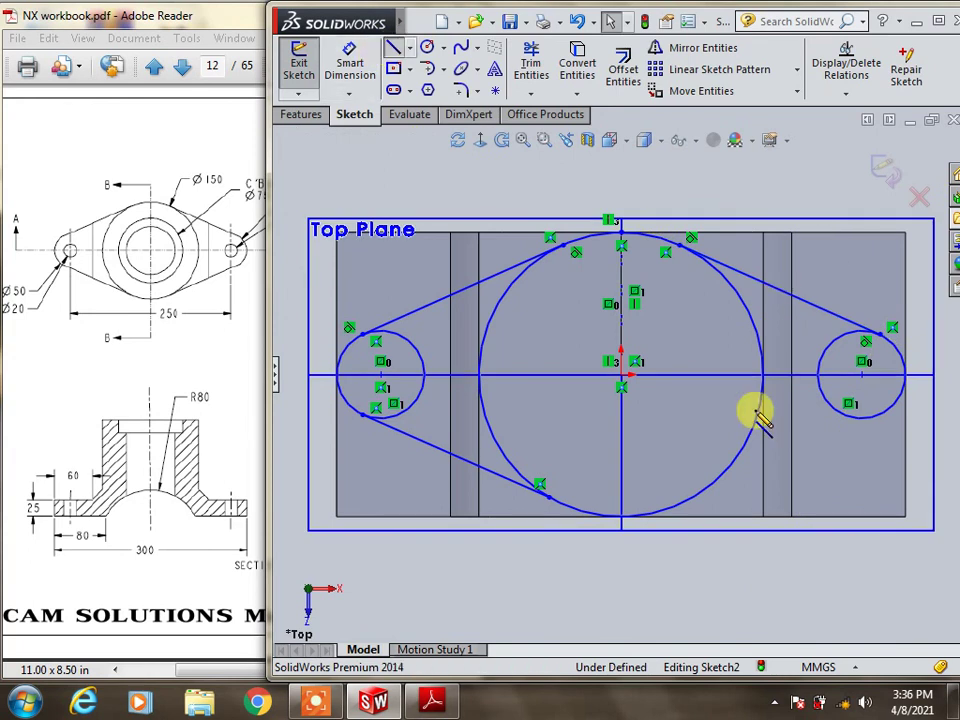
pyautogui.click(670, 513)
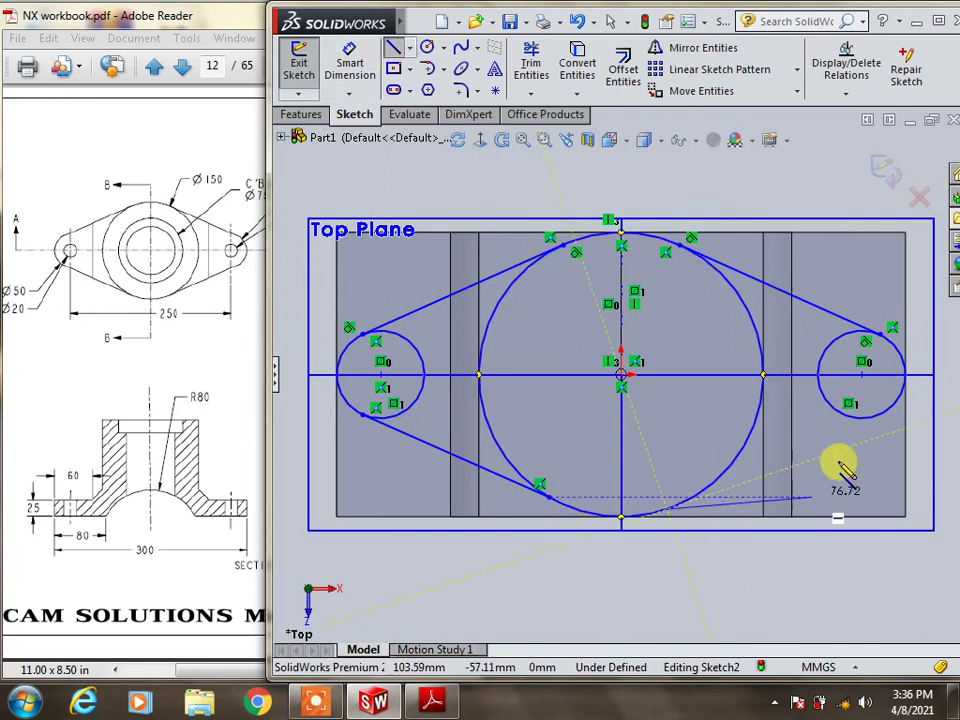
pyautogui.click(874, 419)
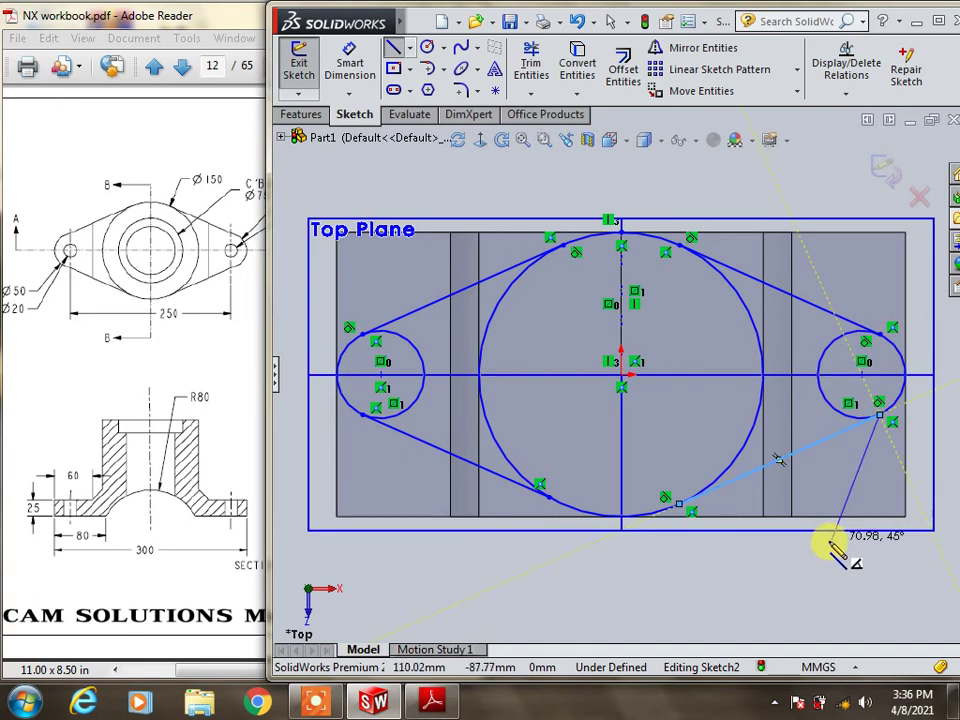
pyautogui.press('Escape')
# Trim the inner arcs of both flange circles and the large circle
pyautogui.click(530, 62)
pyautogui.click(422, 343)
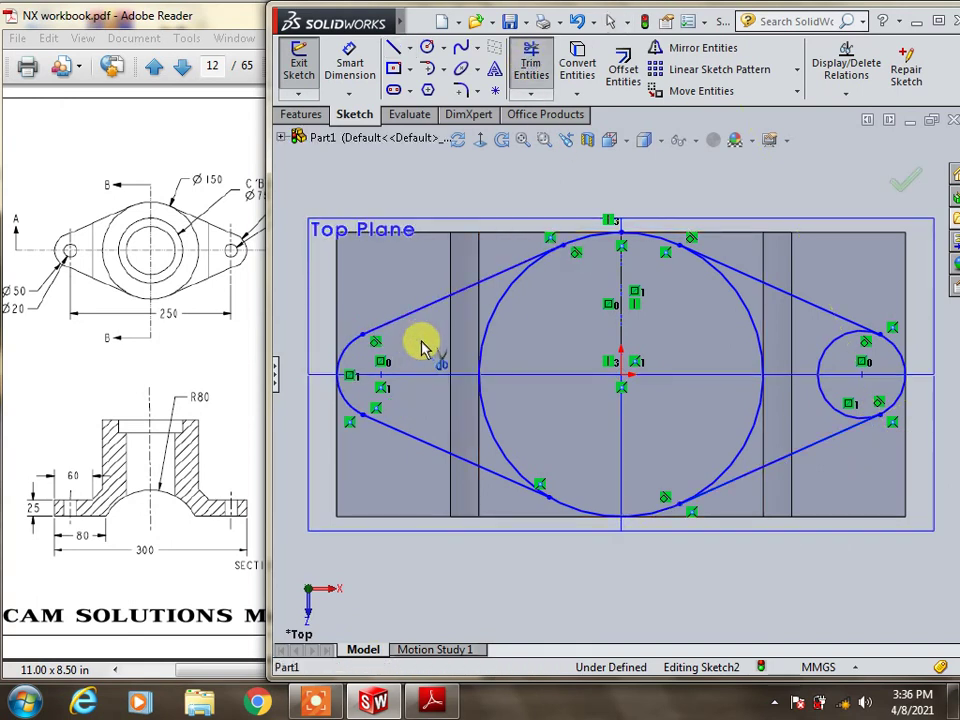
pyautogui.click(492, 318)
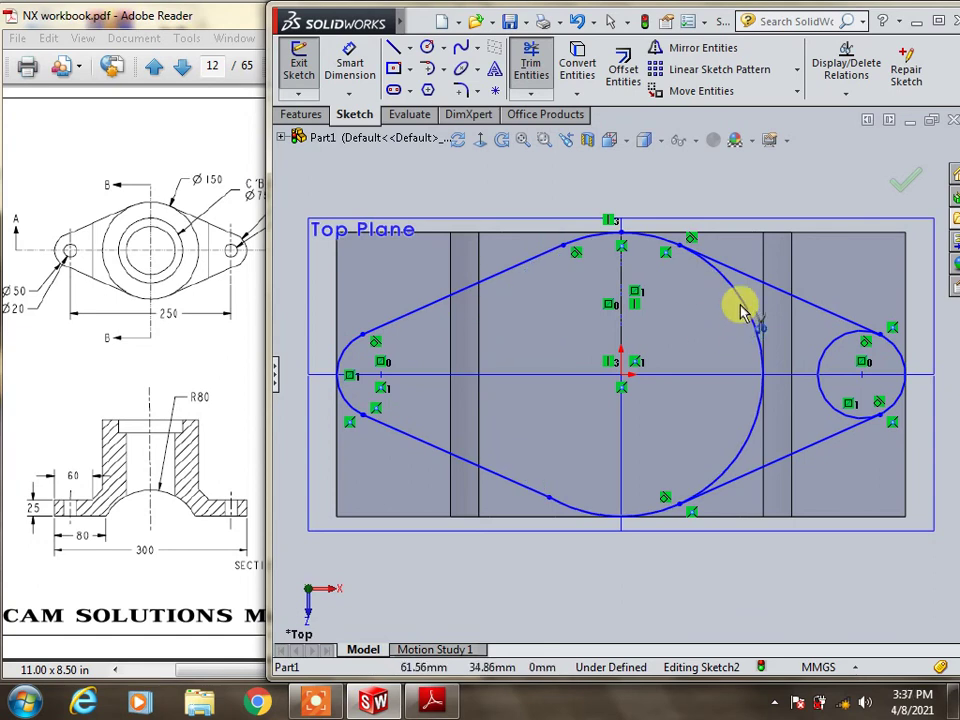
pyautogui.click(765, 321)
pyautogui.click(829, 343)
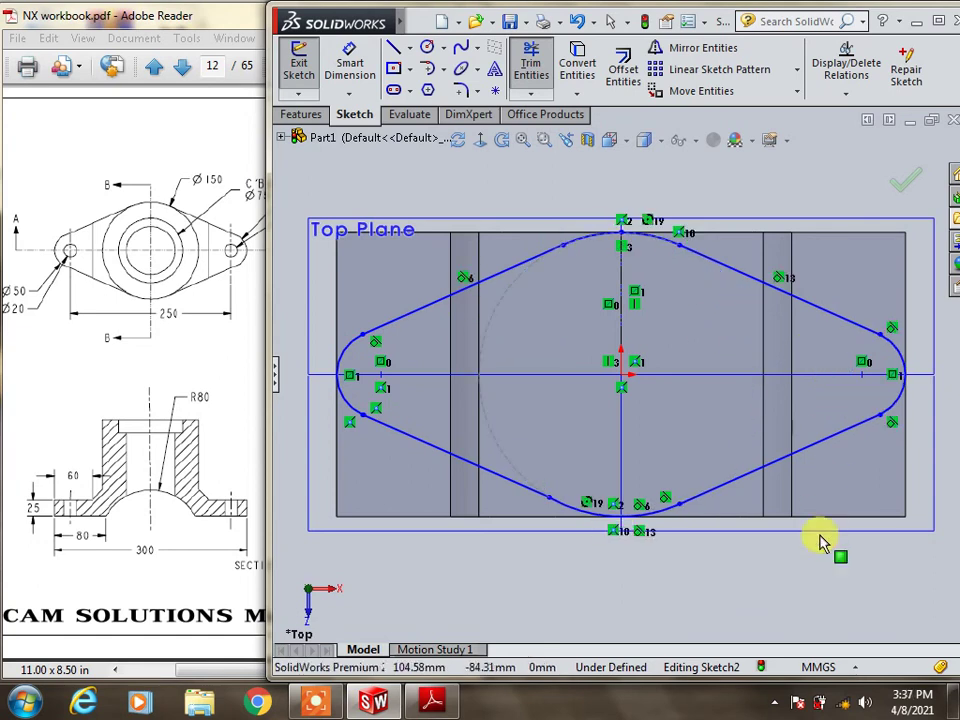
pyautogui.press('Escape')
pyautogui.click(368, 64)
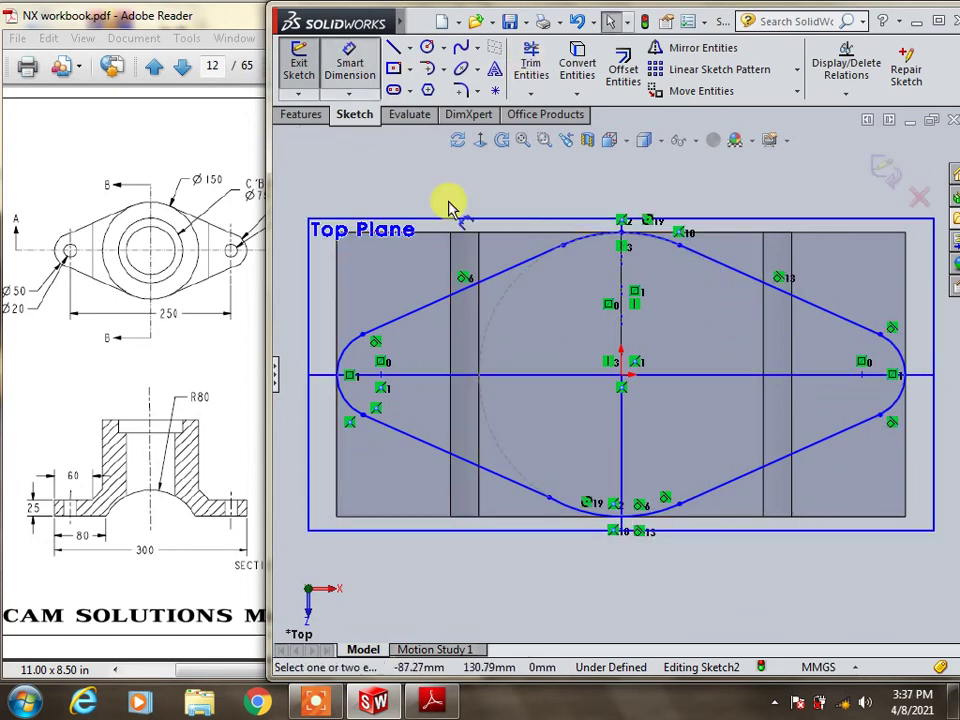
# Dimension the left end arc R25, the bottom arc R75, and the end-arc centres 250 apart
pyautogui.click(343, 355)
pyautogui.click(283, 313)
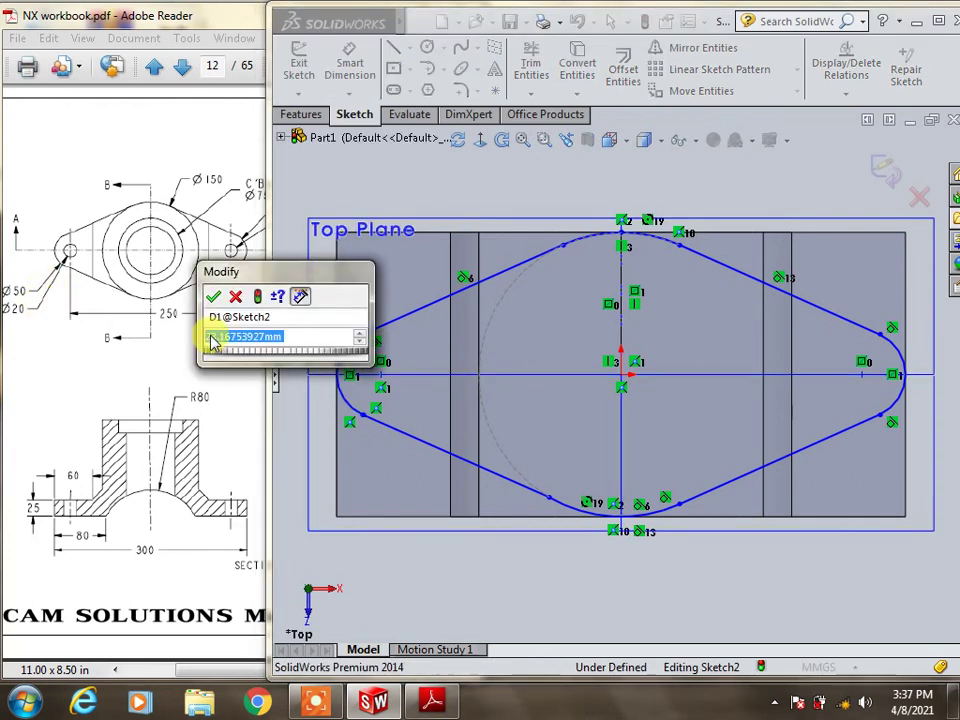
pyautogui.write('25')
pyautogui.press('Return')
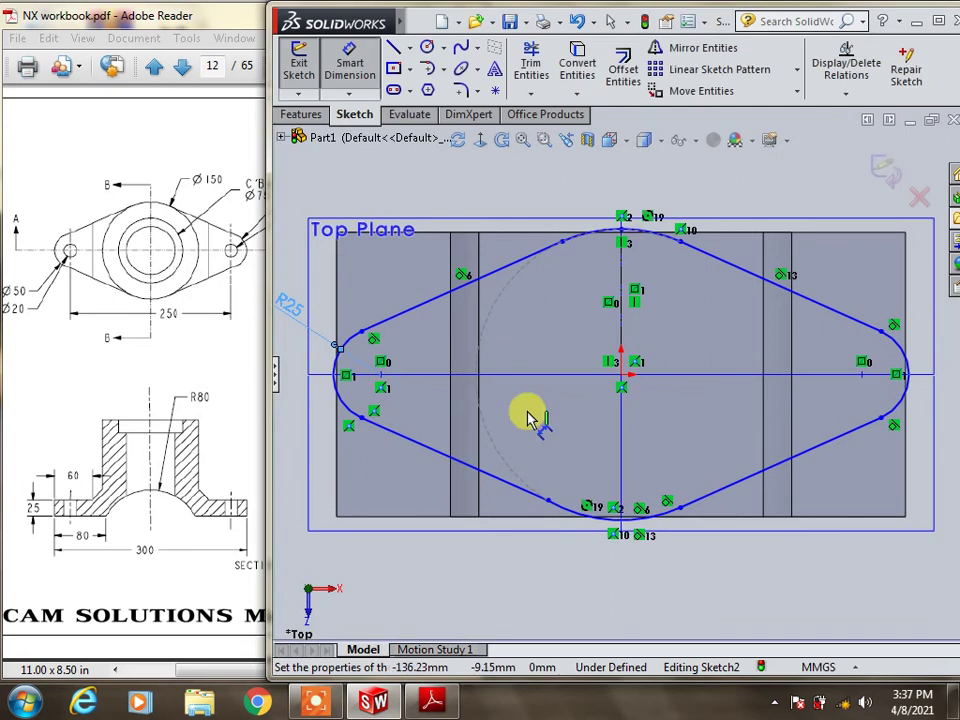
pyautogui.click(660, 522)
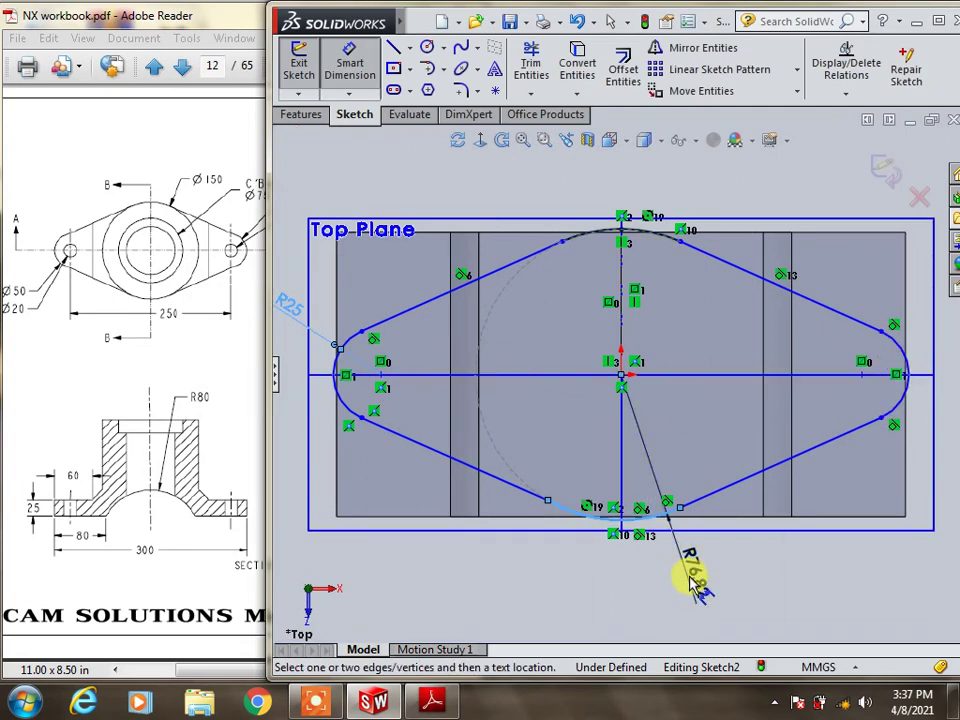
pyautogui.click(692, 575)
pyautogui.write('7')
pyautogui.press('Return')
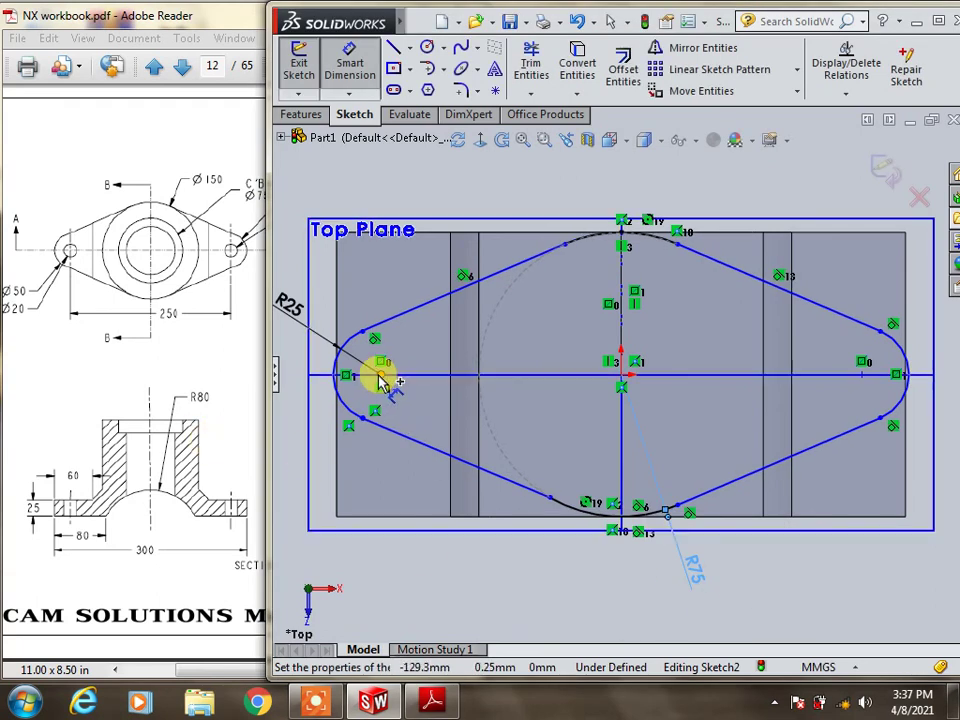
pyautogui.click(861, 375)
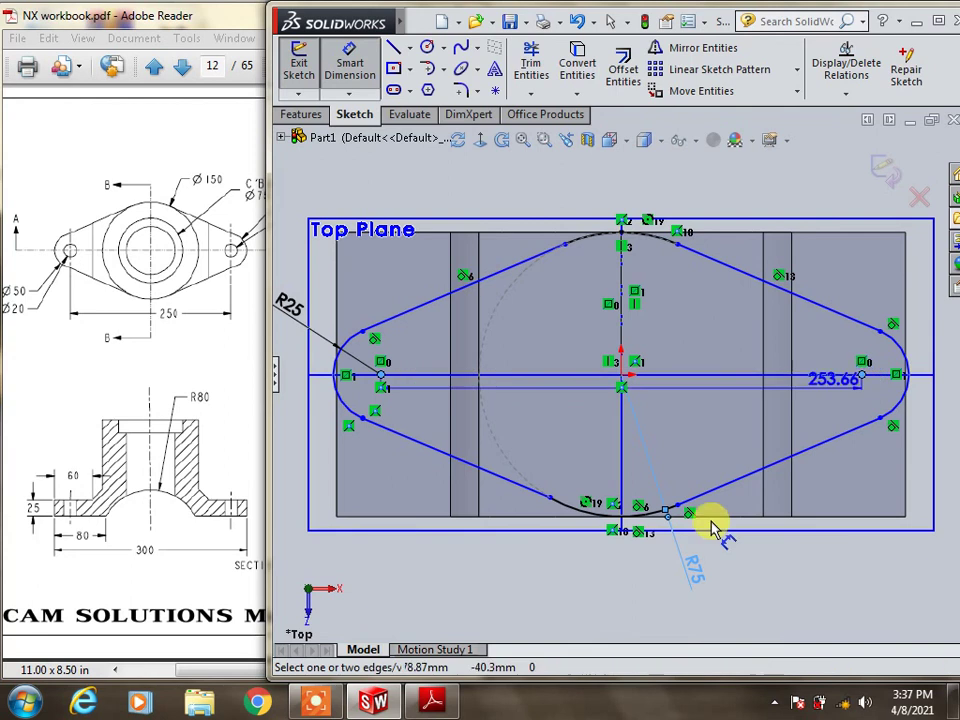
pyautogui.click(622, 578)
pyautogui.write('250')
pyautogui.press('Return')
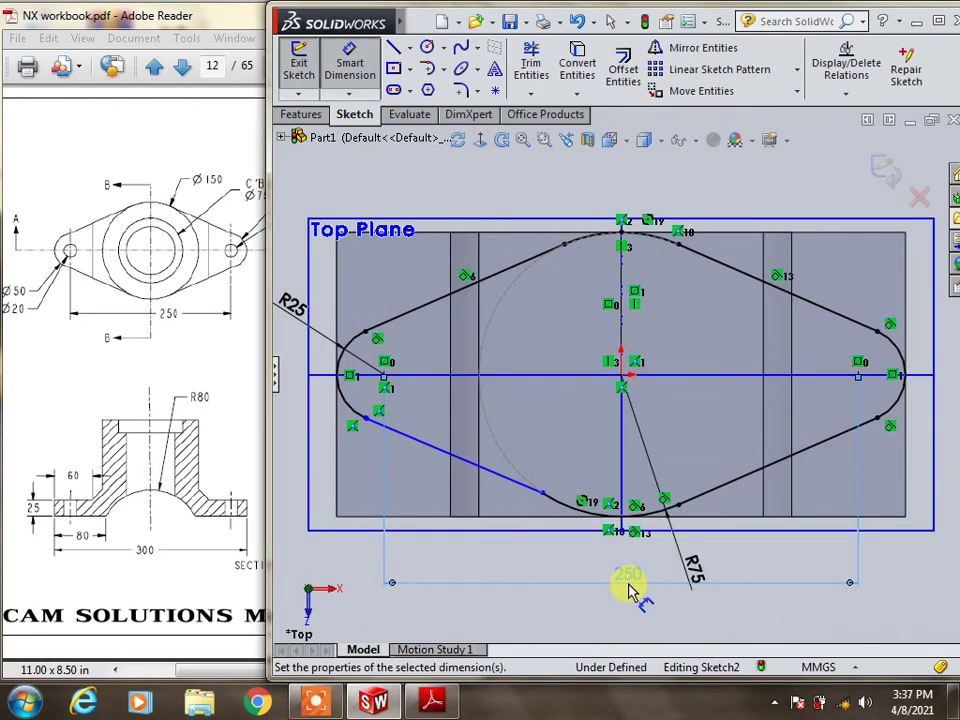
pyautogui.press('Escape')
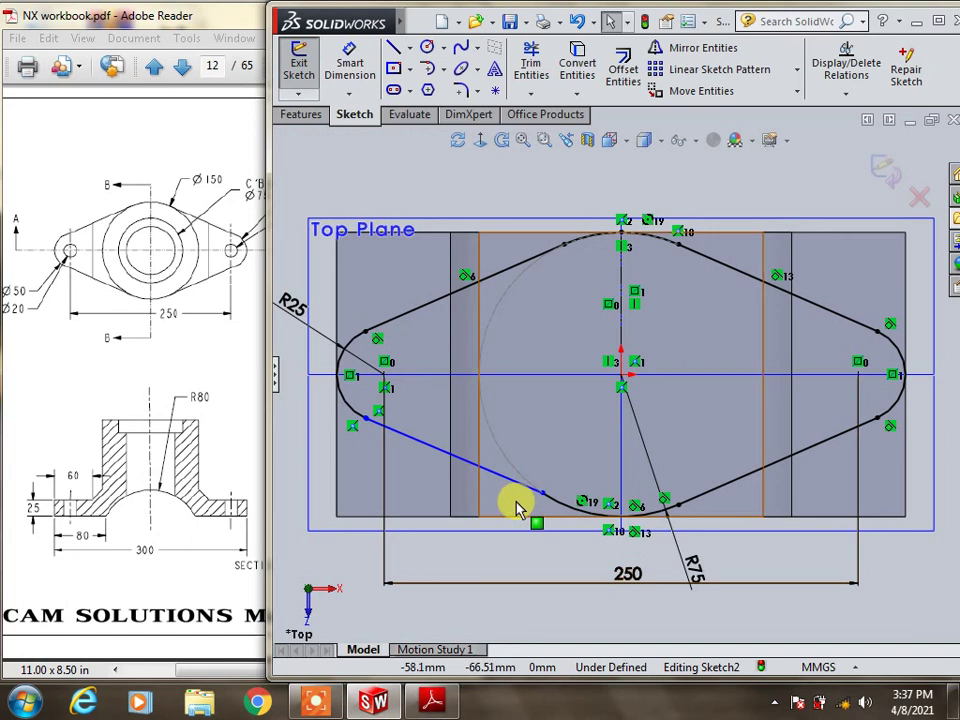
# Add tangent relations between the outline lines and their arcs, then exit the sketch
pyautogui.click(520, 487)
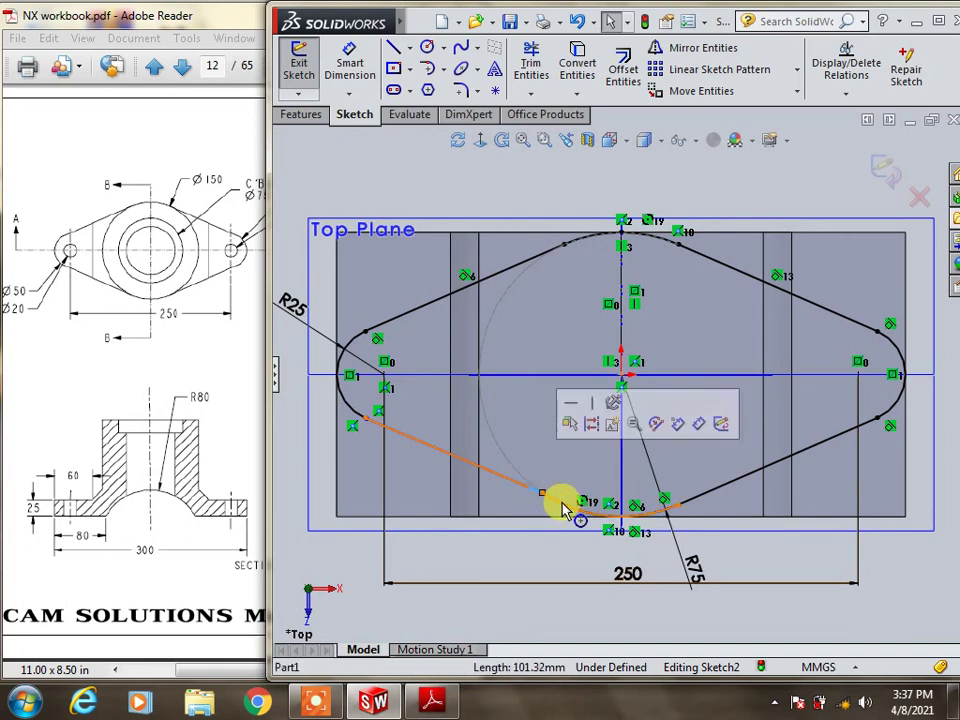
pyautogui.keyDown('ctrl'); pyautogui.click(562, 507); pyautogui.keyUp('ctrl')
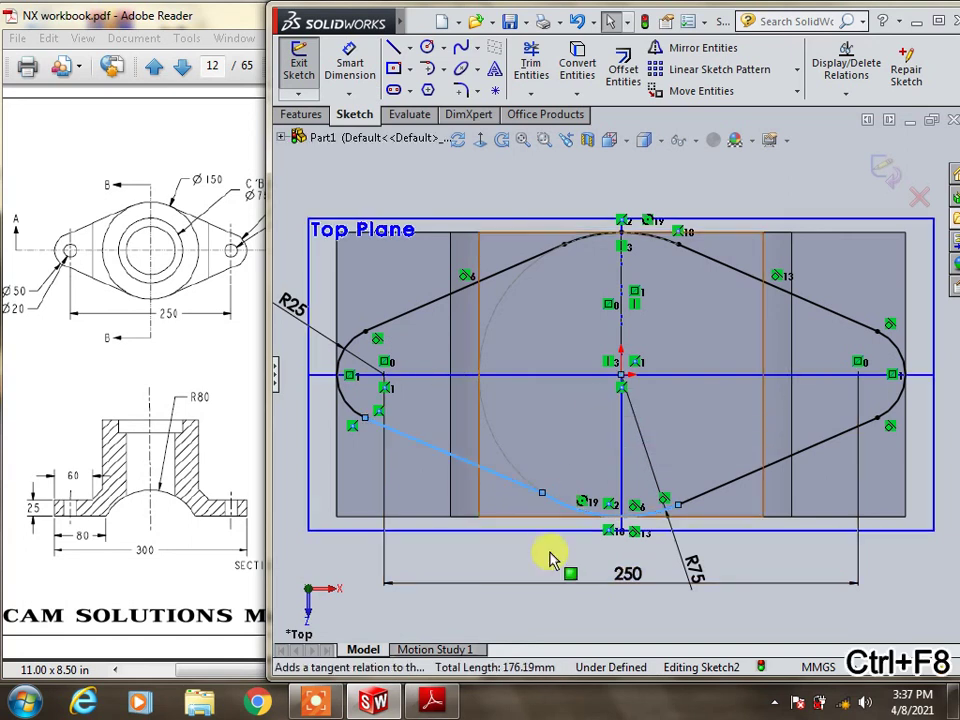
pyautogui.click(555, 530)
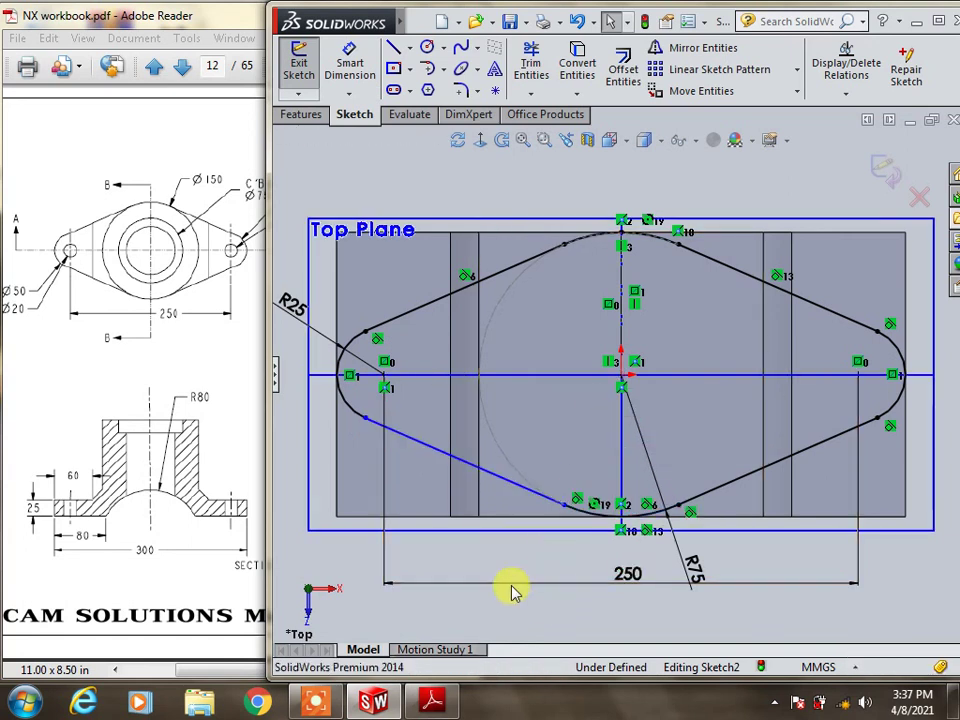
pyautogui.click(385, 428)
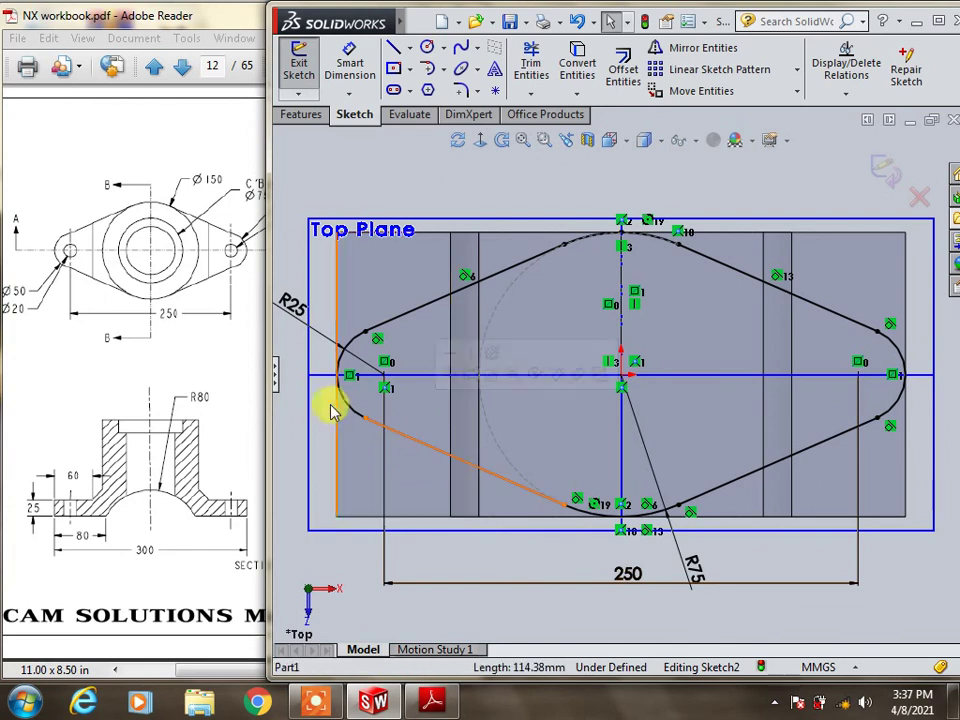
pyautogui.keyDown('ctrl'); pyautogui.click(363, 416); pyautogui.keyUp('ctrl')
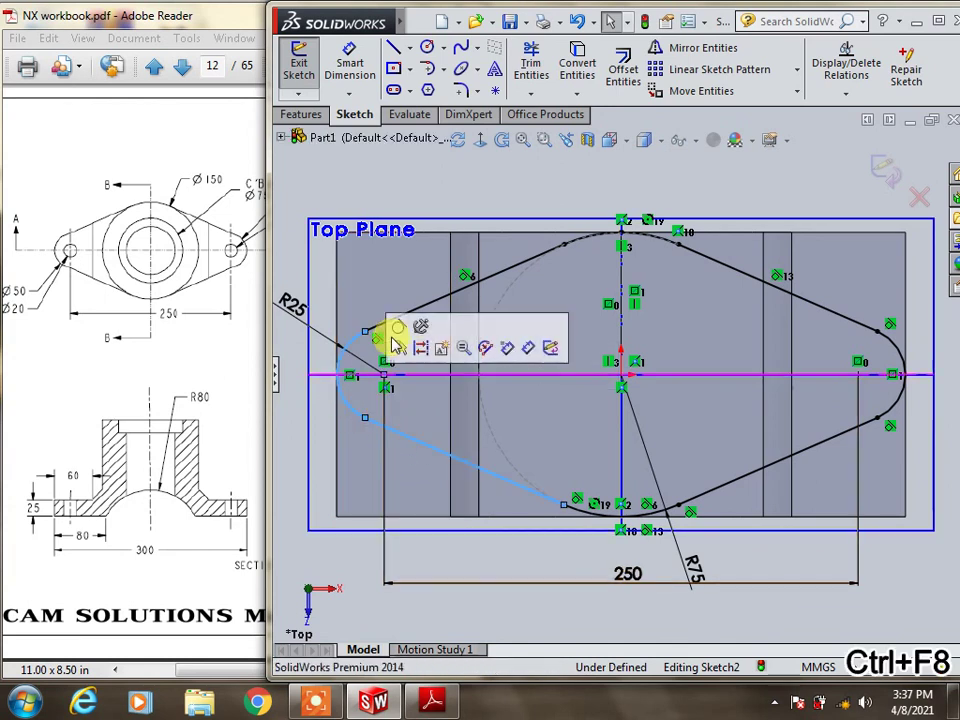
pyautogui.click(396, 326)
pyautogui.click(345, 565)
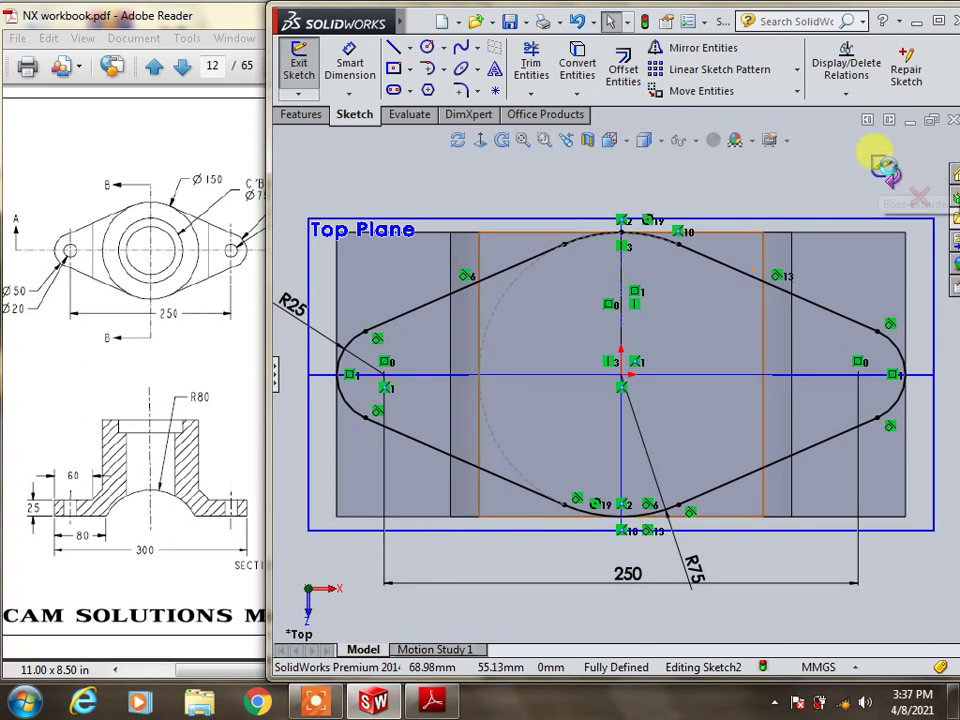
pyautogui.click(889, 169)
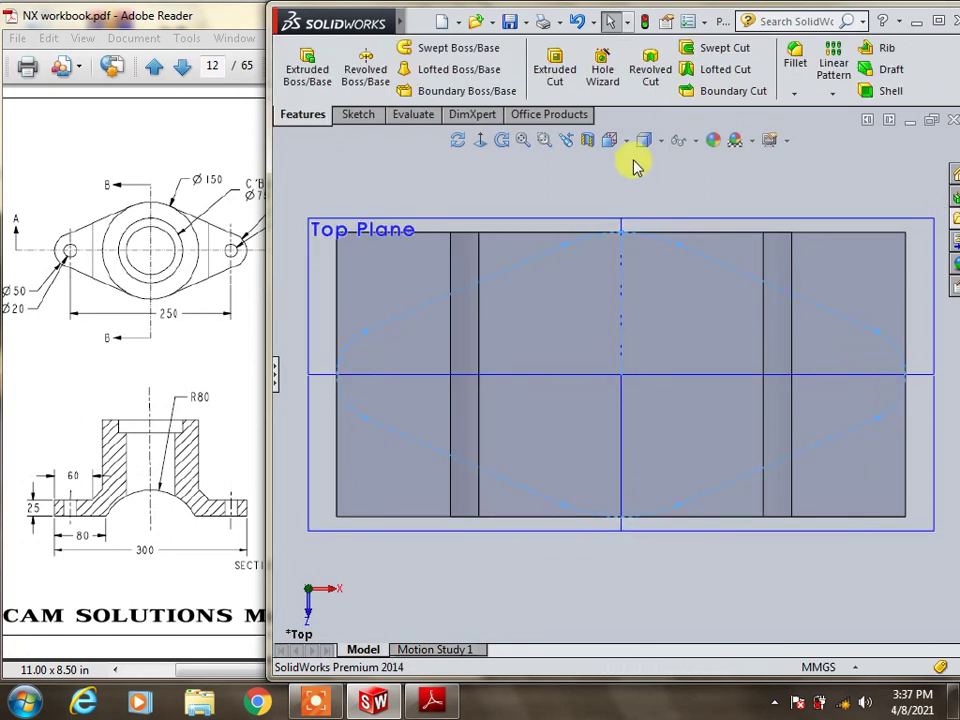
# Cut-extrude the outline 150 mm blind with Flip side to cut, removing material outside it
pyautogui.click(455, 141)
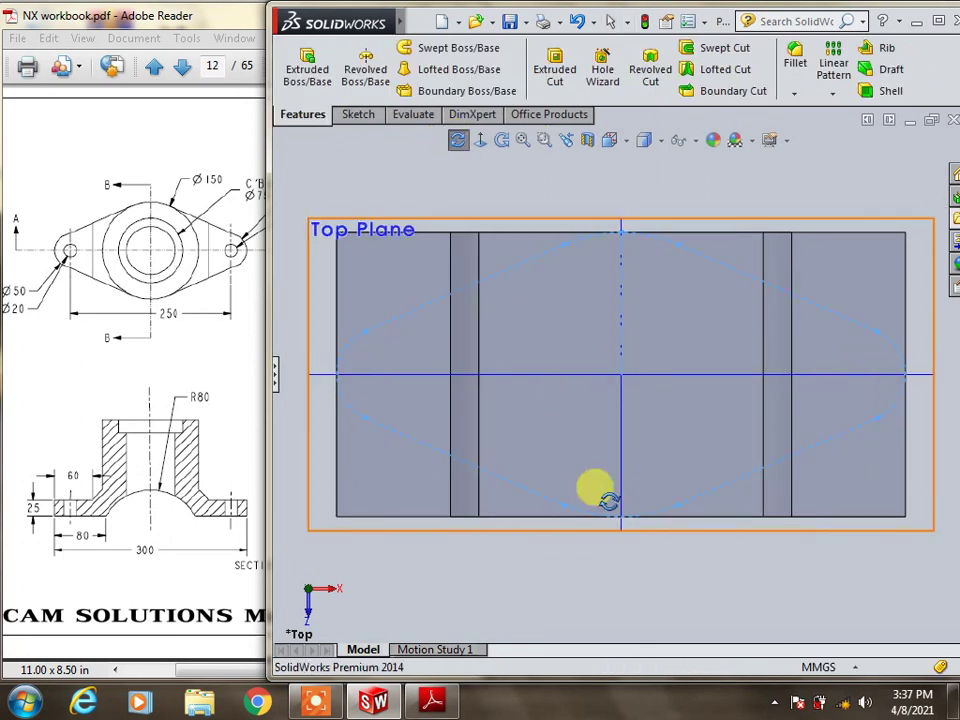
pyautogui.moveTo(606, 579); pyautogui.dragTo(606, 496)
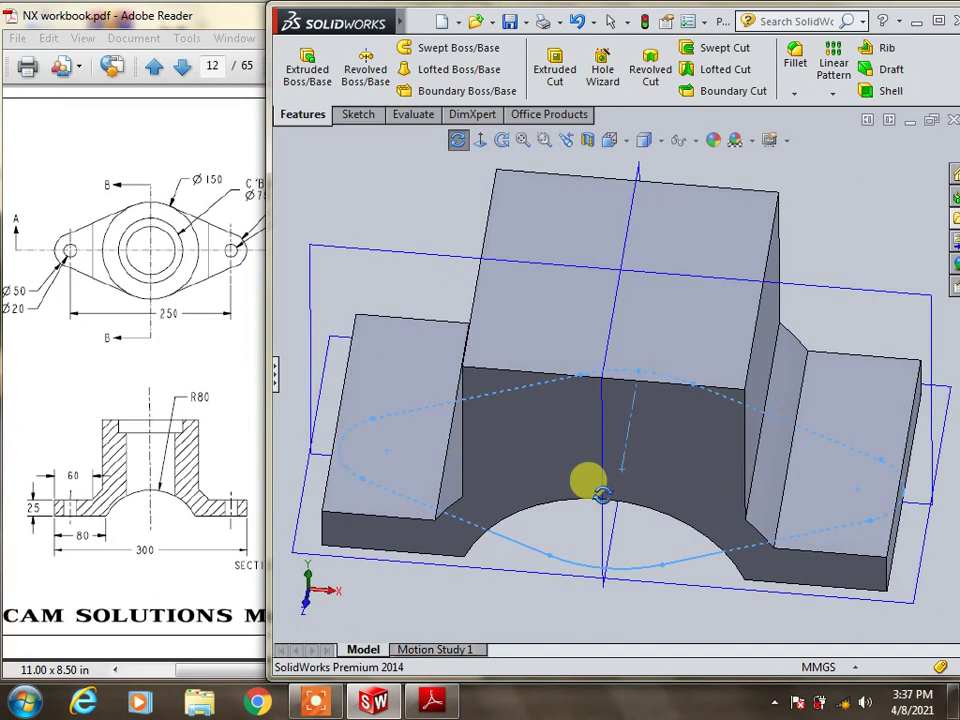
pyautogui.click(548, 68)
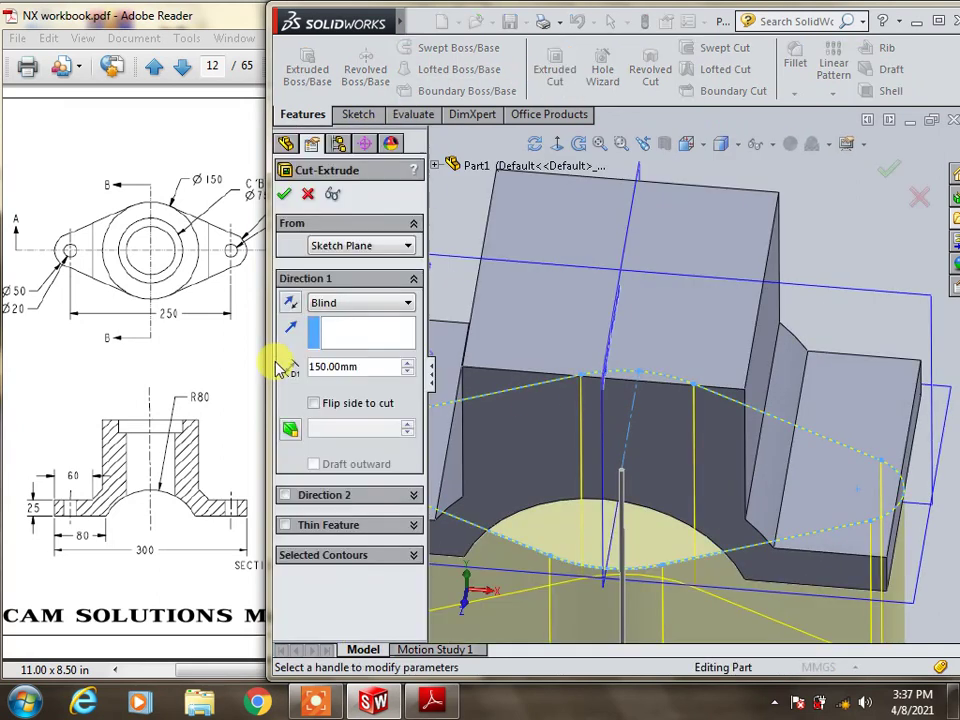
pyautogui.click(292, 303)
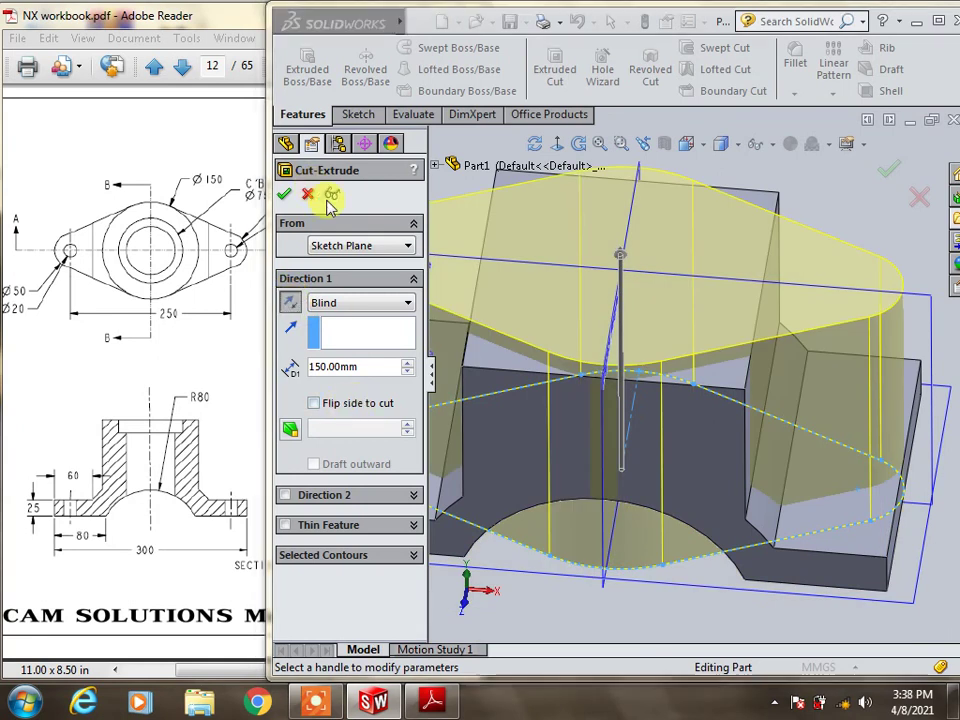
pyautogui.click(322, 192)
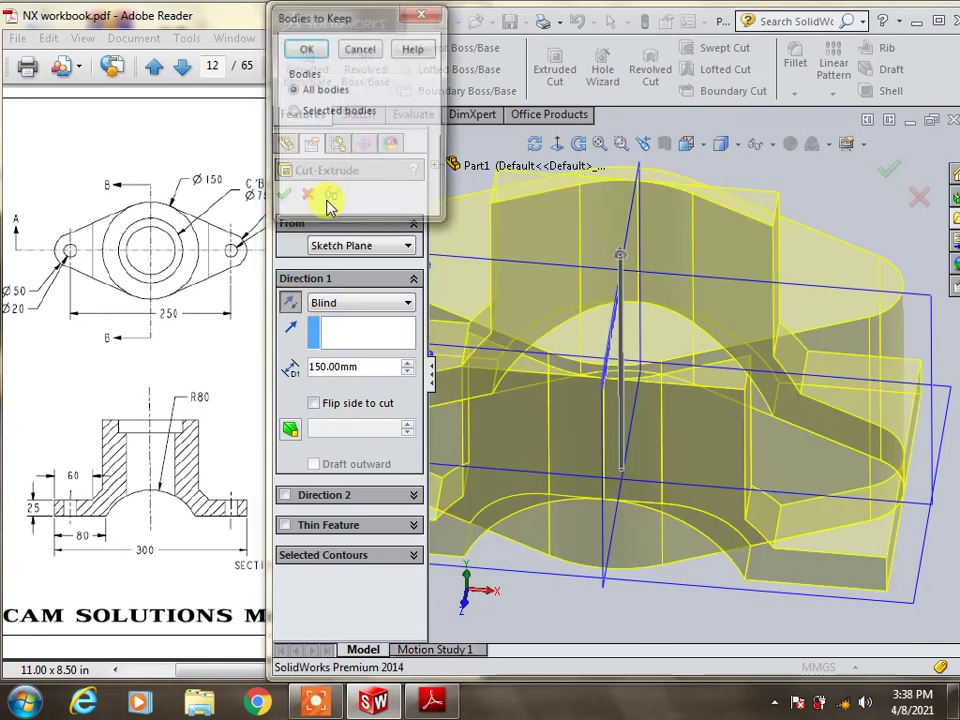
pyautogui.click(362, 52)
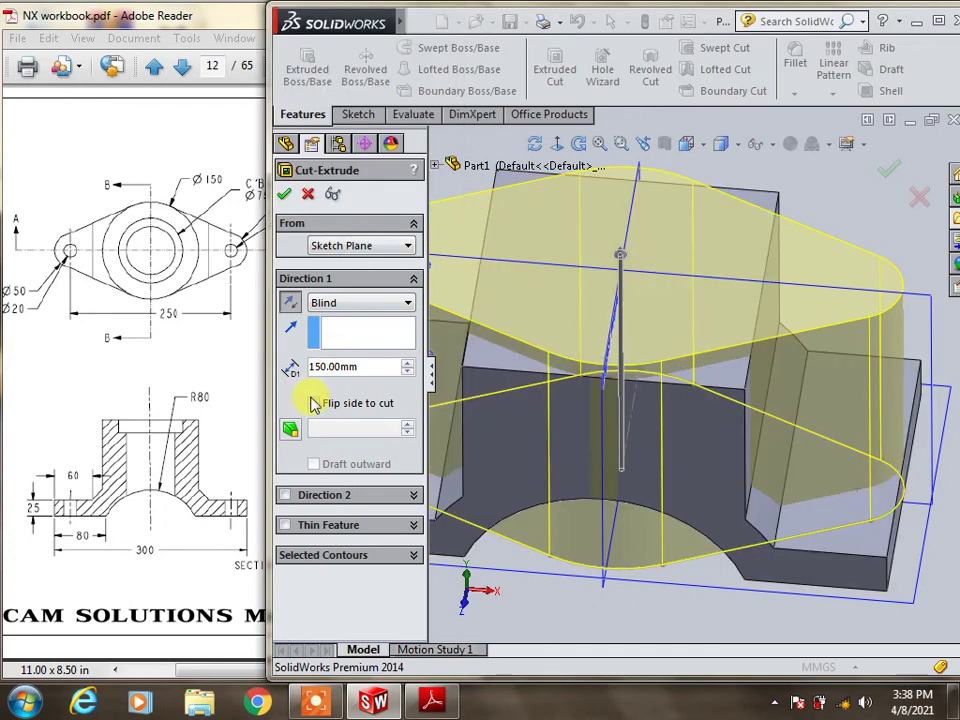
pyautogui.click(311, 402)
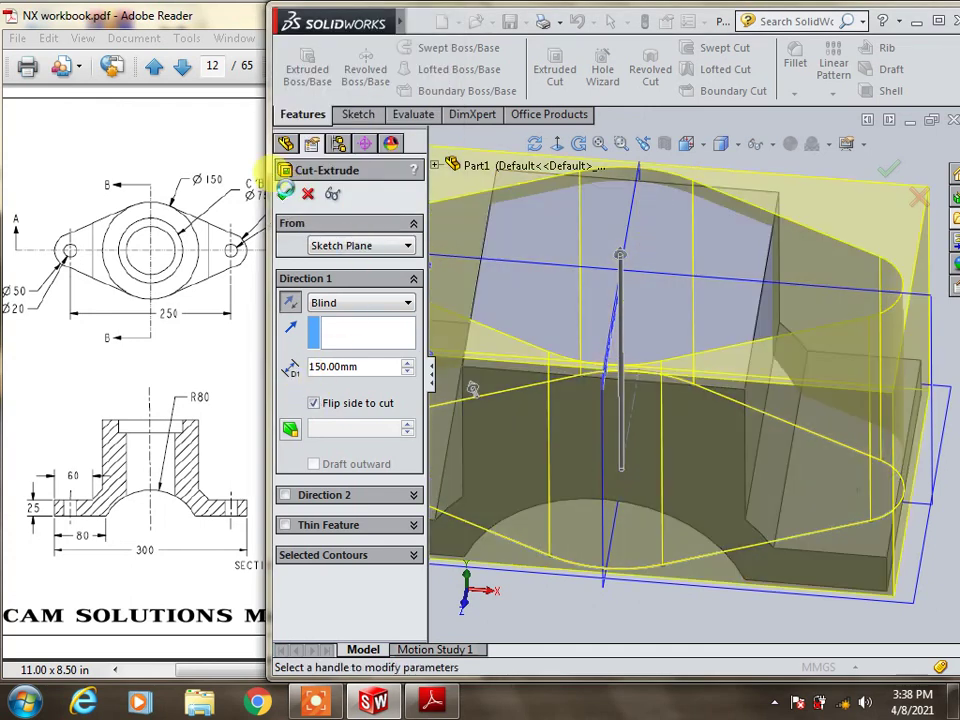
pyautogui.press('Return')
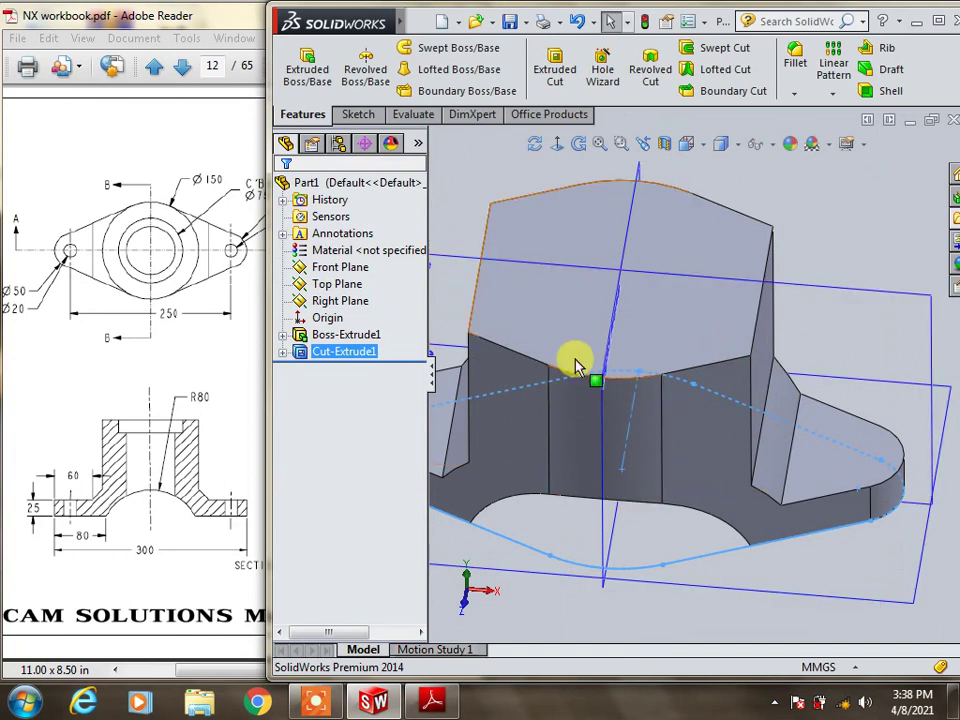
# Roll back above Cut-Extrude1 and select three vertical boss edges for a fillet
pyautogui.click(413, 355)
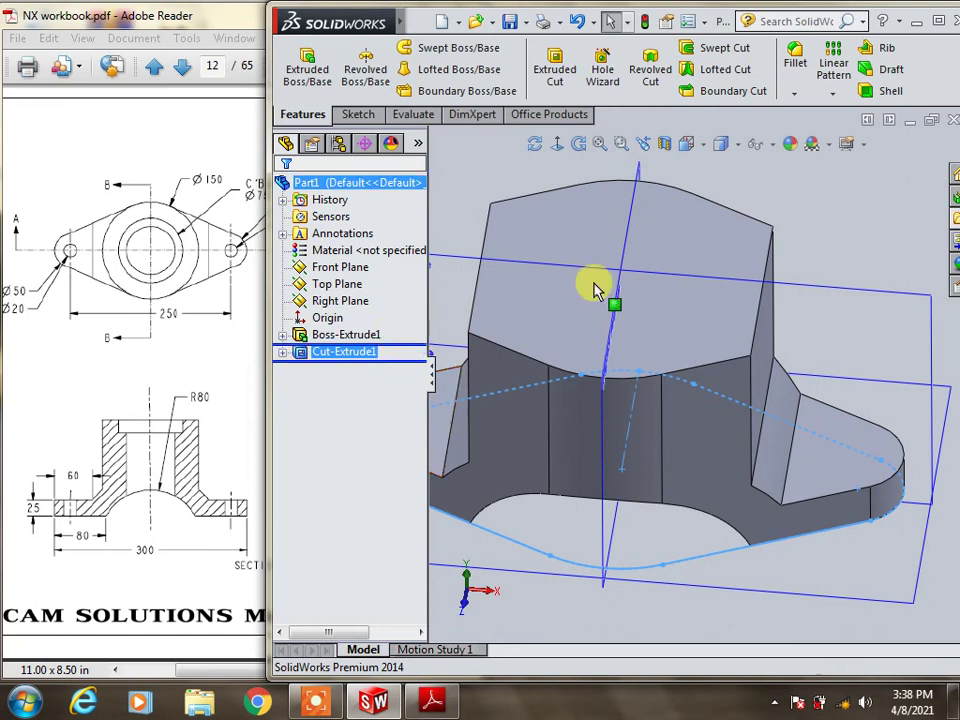
pyautogui.press('Up')
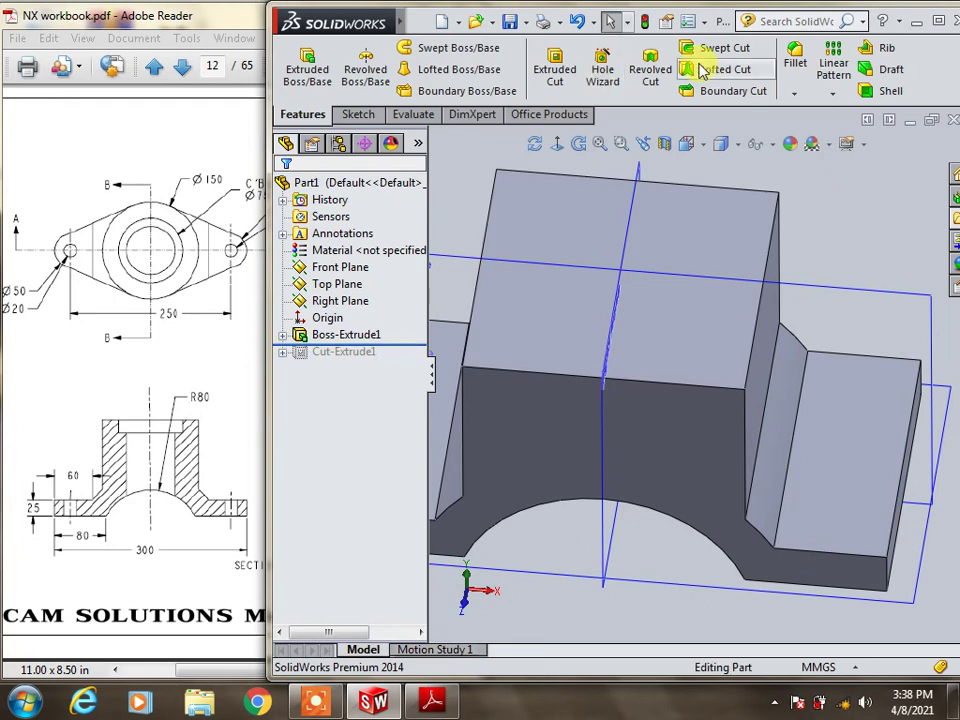
pyautogui.click(797, 56)
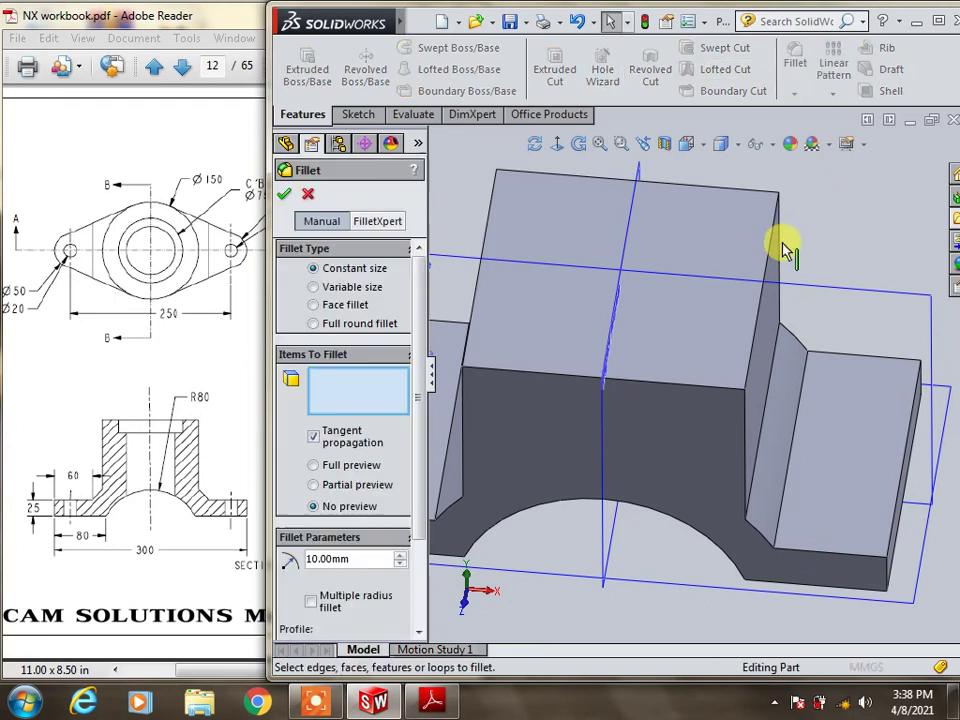
pyautogui.click(752, 400)
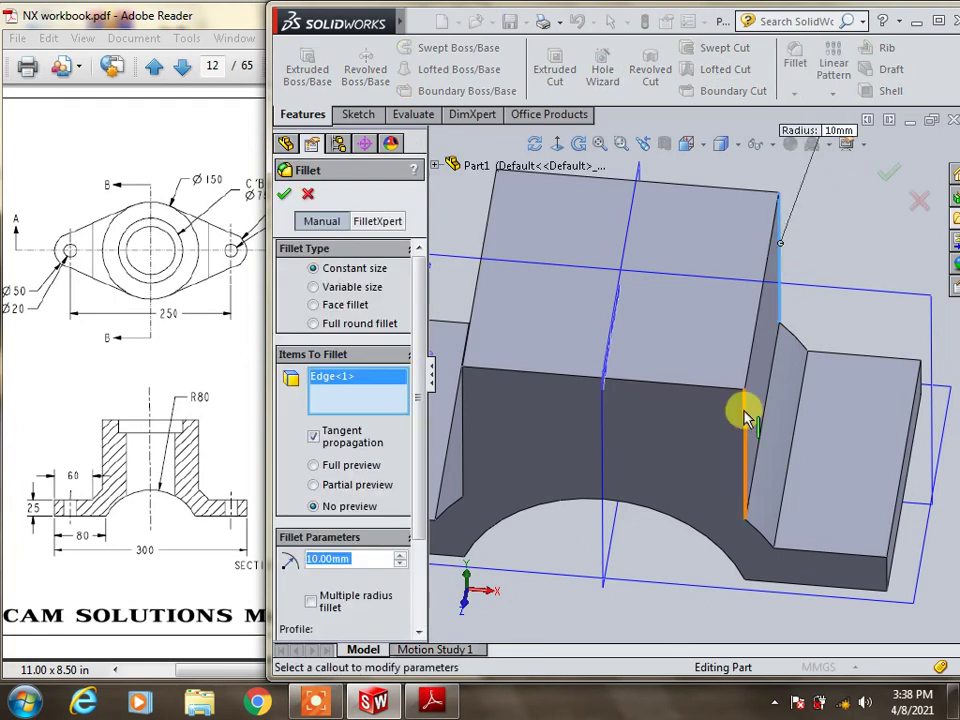
pyautogui.click(745, 418)
pyautogui.click(463, 418)
# Add the fourth back edge and apply the fillet at 75 mm radius
pyautogui.click(535, 143)
pyautogui.moveTo(538, 436); pyautogui.dragTo(557, 413)
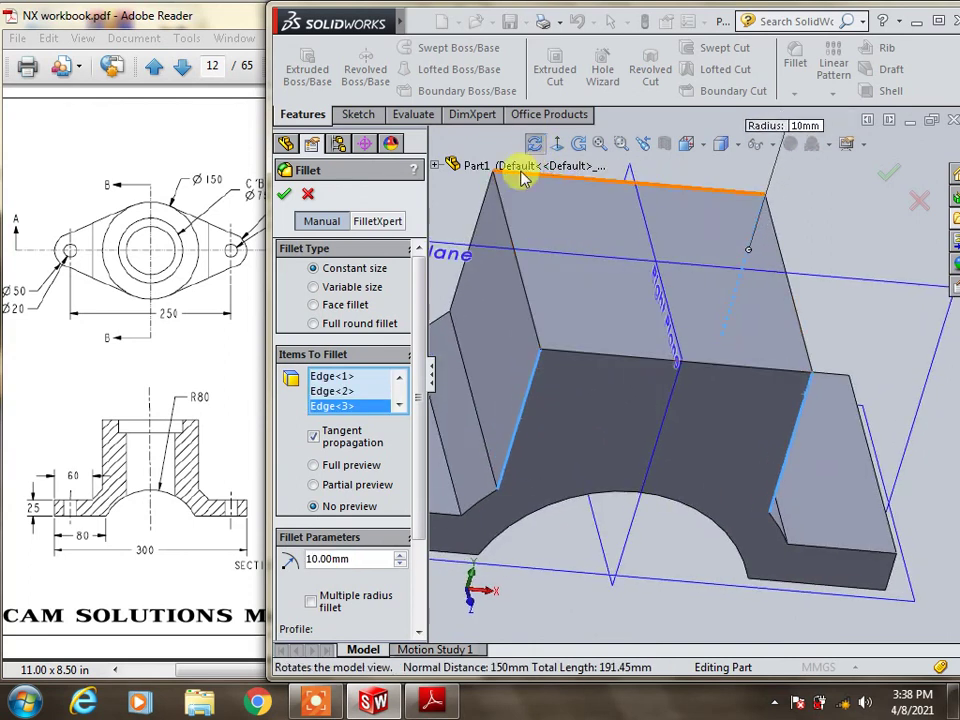
pyautogui.press('Escape')
pyautogui.click(470, 215)
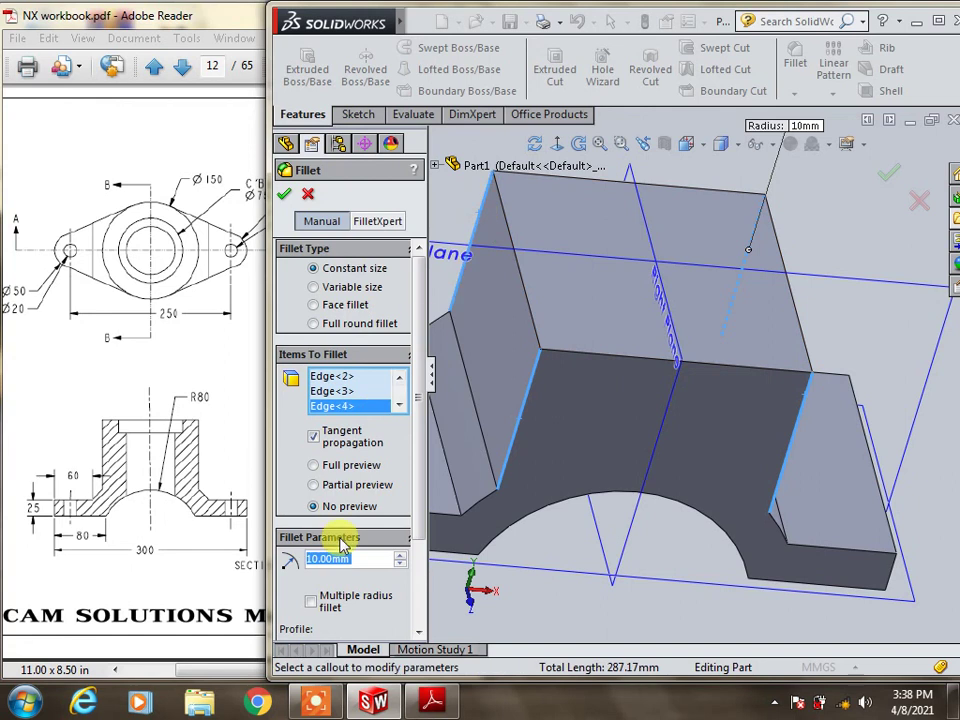
pyautogui.write('75')
pyautogui.press('Return')
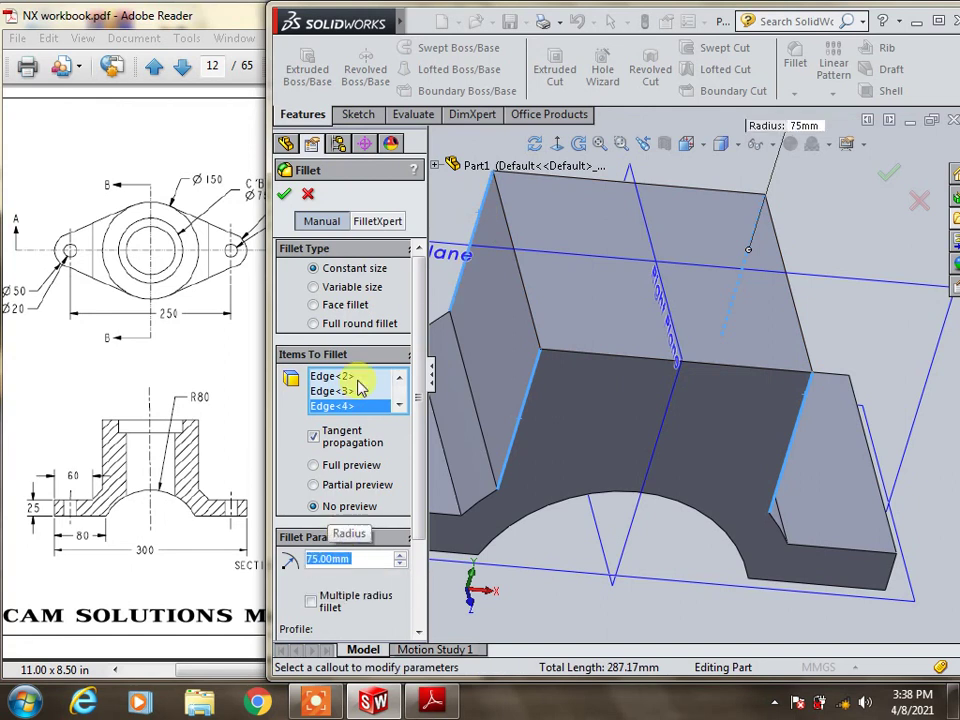
pyautogui.click(287, 195)
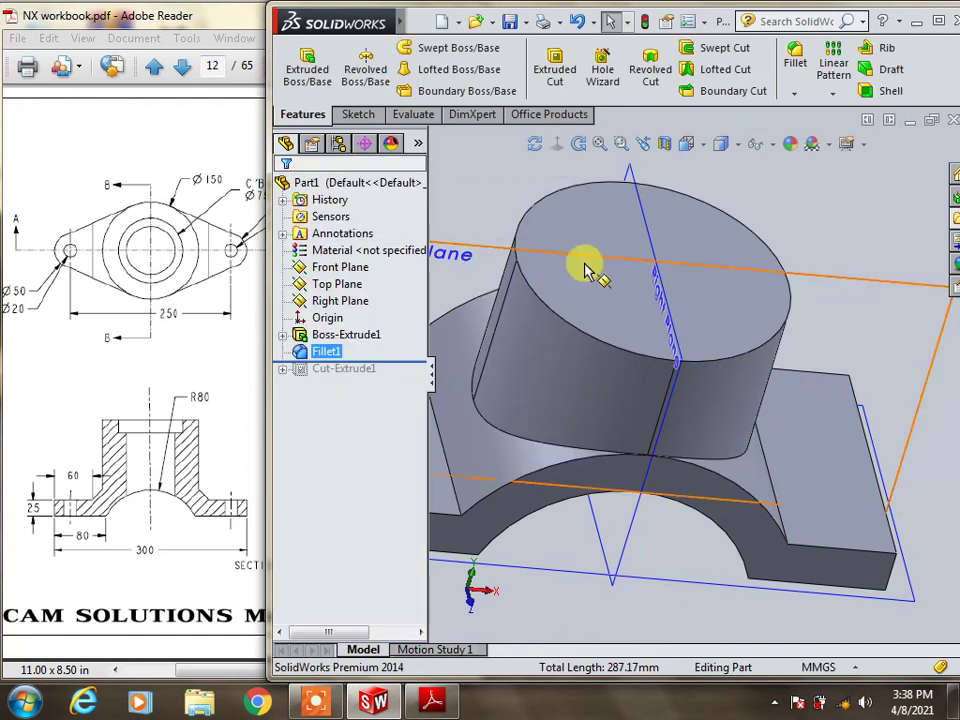
# Inspect the cylindrical boss, then roll forward so Cut-Extrude1 applies after Fillet1
pyautogui.click(579, 145)
pyautogui.moveTo(681, 293)
pyautogui.mouseDown()
pyautogui.moveTo(787, 300)
pyautogui.moveTo(673, 192)
pyautogui.mouseUp()
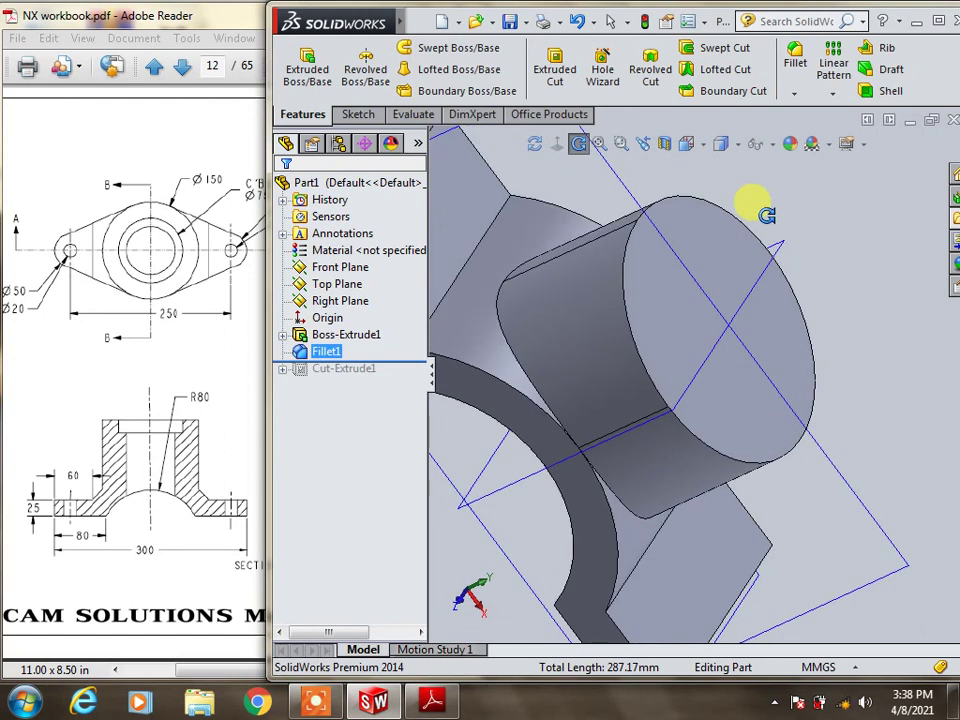
pyautogui.click(533, 143)
pyautogui.moveTo(791, 530)
pyautogui.mouseDown()
pyautogui.moveTo(724, 497)
pyautogui.moveTo(709, 388)
pyautogui.moveTo(733, 339)
pyautogui.moveTo(763, 326)
pyautogui.moveTo(801, 339)
pyautogui.moveTo(786, 303)
pyautogui.mouseUp()
pyautogui.click(535, 145)
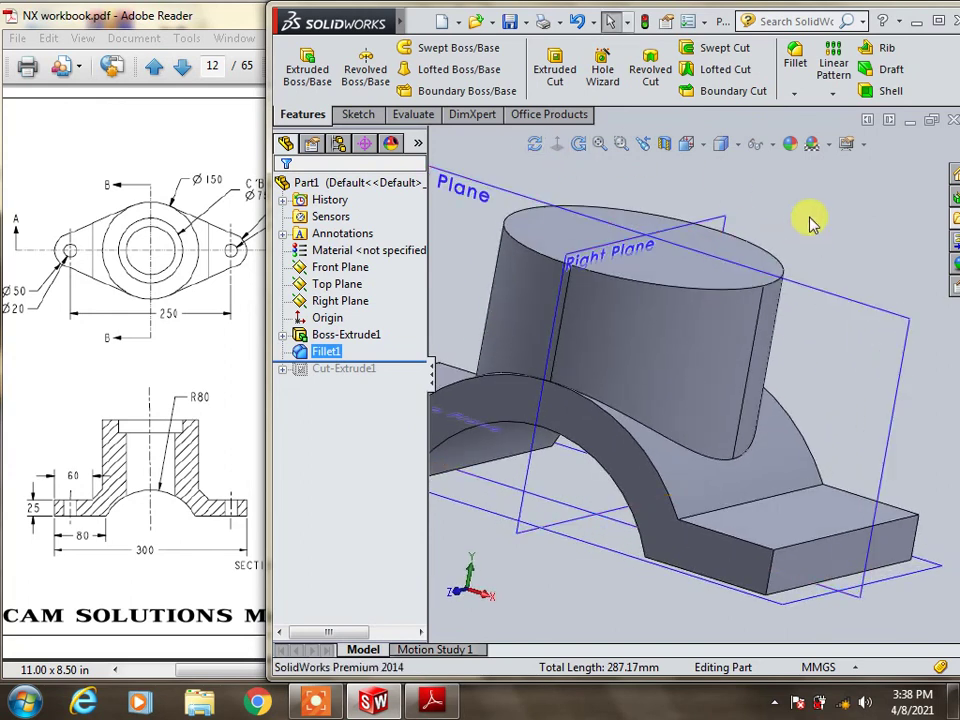
pyautogui.moveTo(398, 361); pyautogui.dragTo(405, 376)
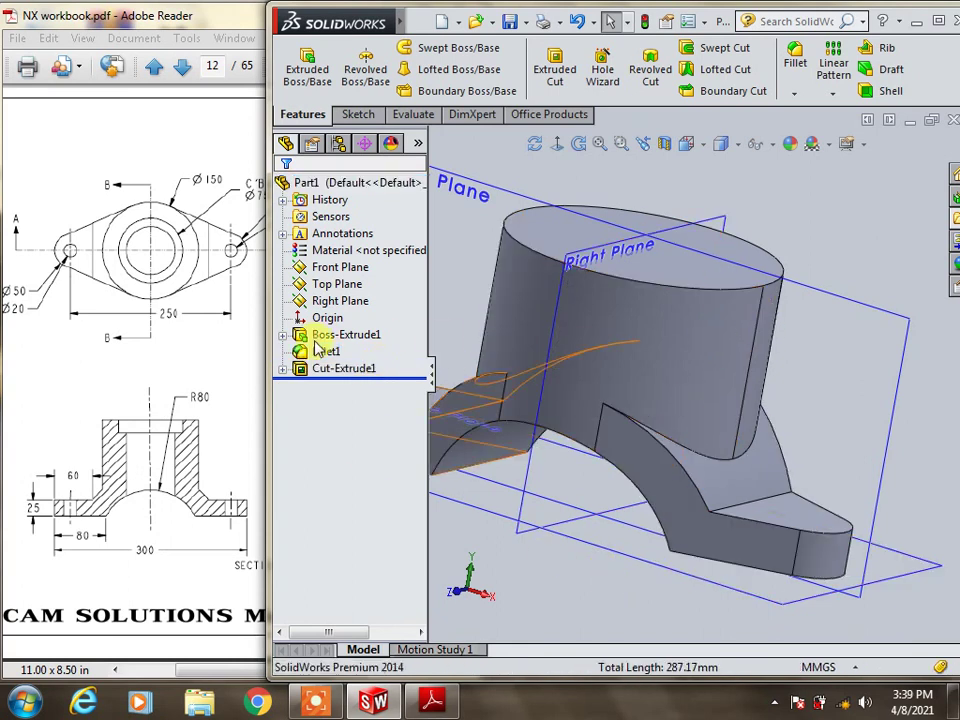
# Edit Boss-Extrude1's Sketch1 viewed normal, comparing it with the reference drawing
pyautogui.click(283, 334)
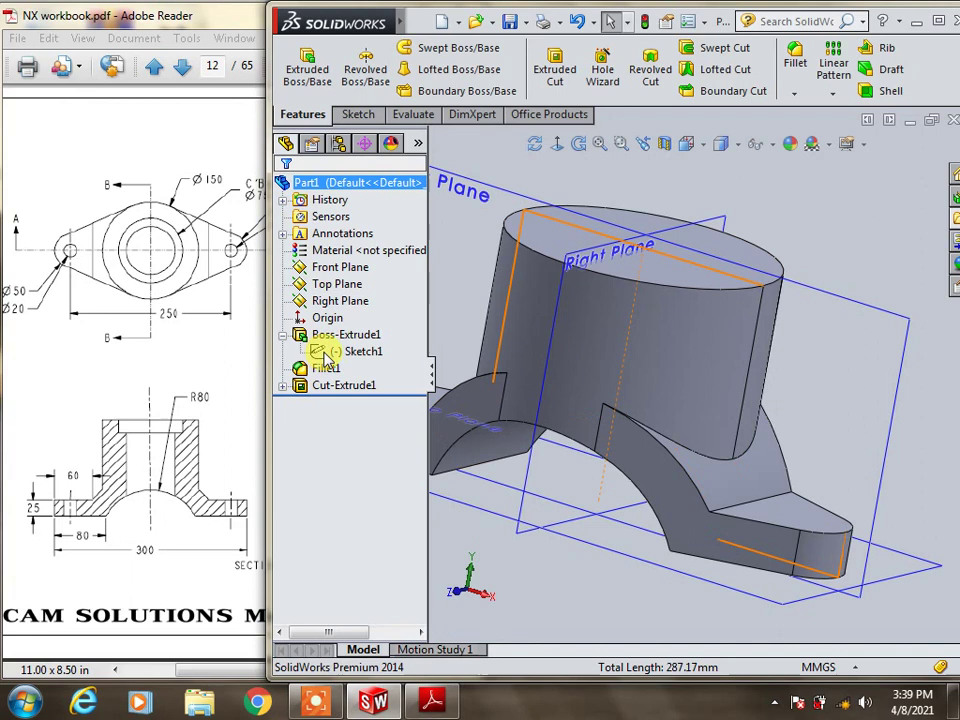
pyautogui.click(335, 352)
pyautogui.click(332, 302)
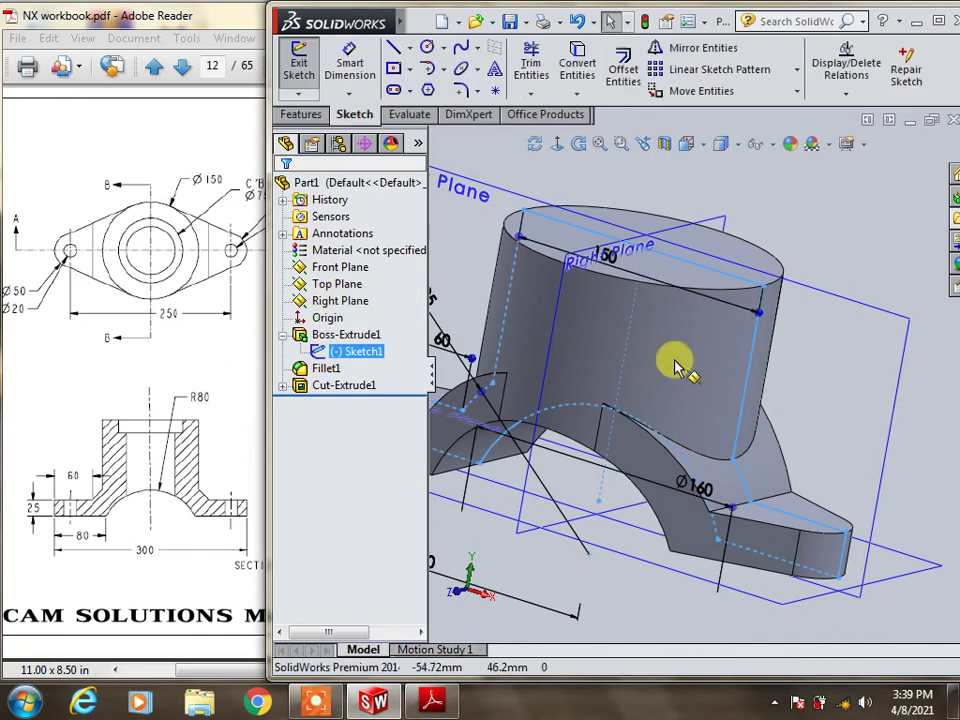
pyautogui.click(557, 144)
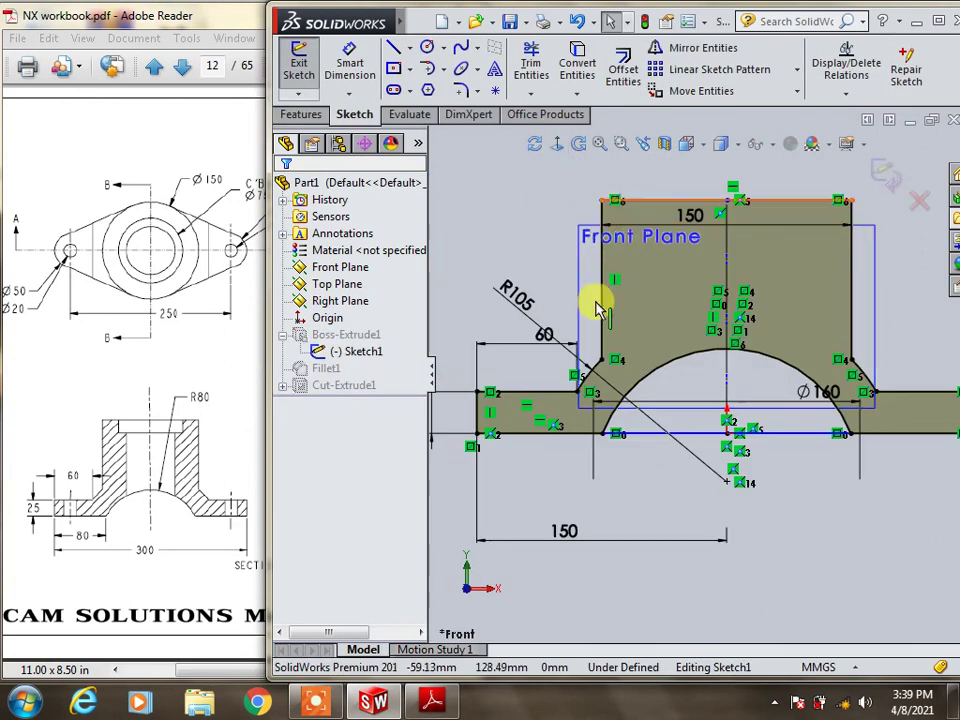
pyautogui.click(198, 399)
pyautogui.moveTo(258, 430); pyautogui.dragTo(168, 430)
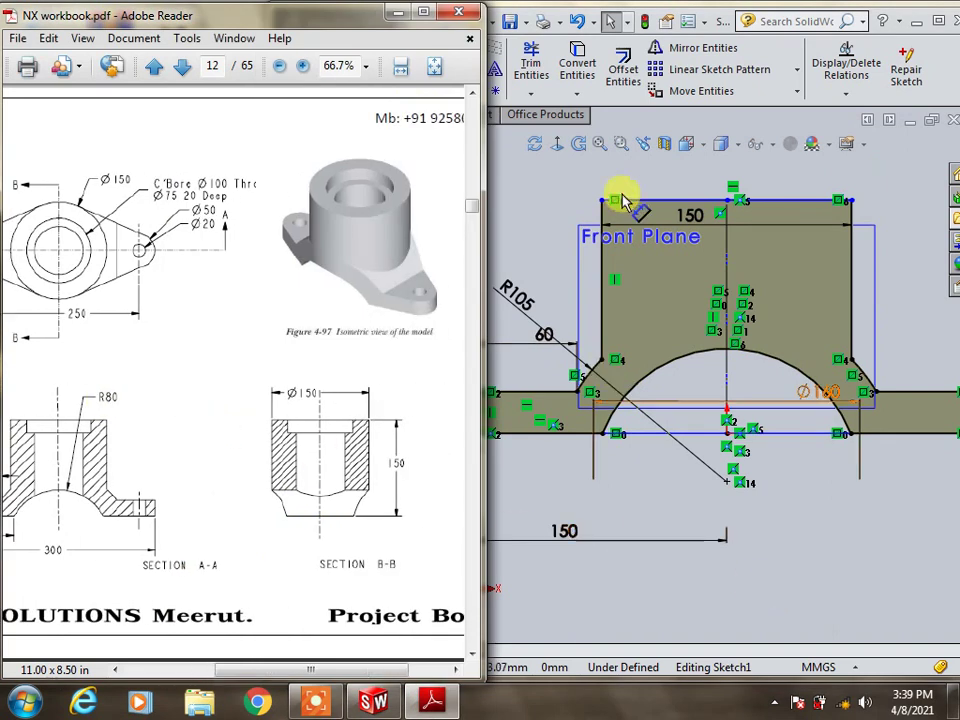
pyautogui.click(735, 20)
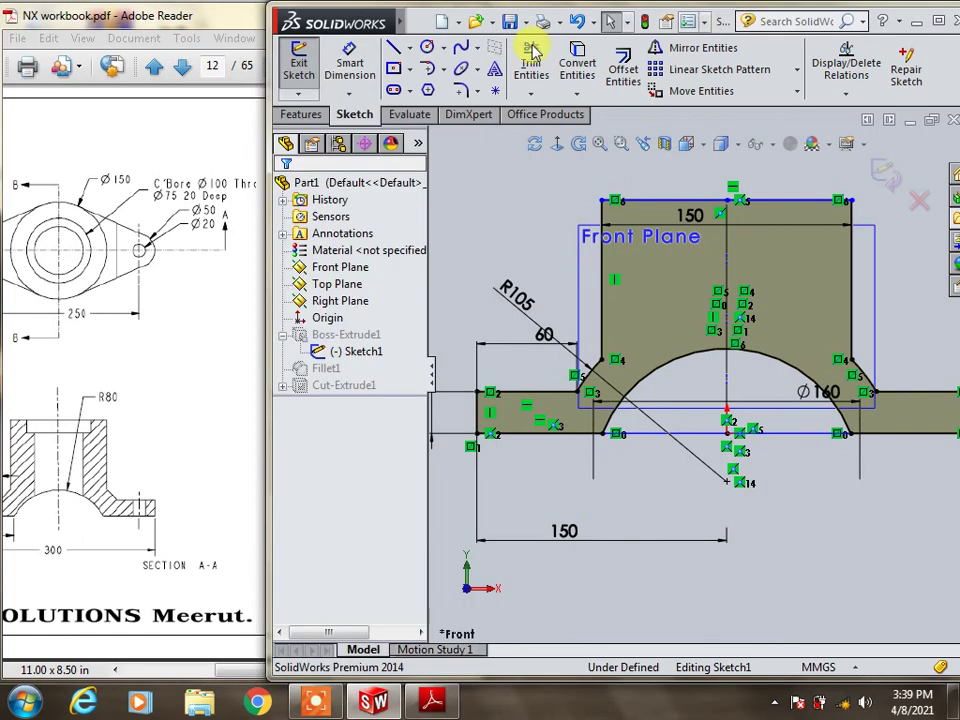
# Dimension the upright's overall height as 150 mm and exit the sketch to rebuild
pyautogui.click(521, 436)
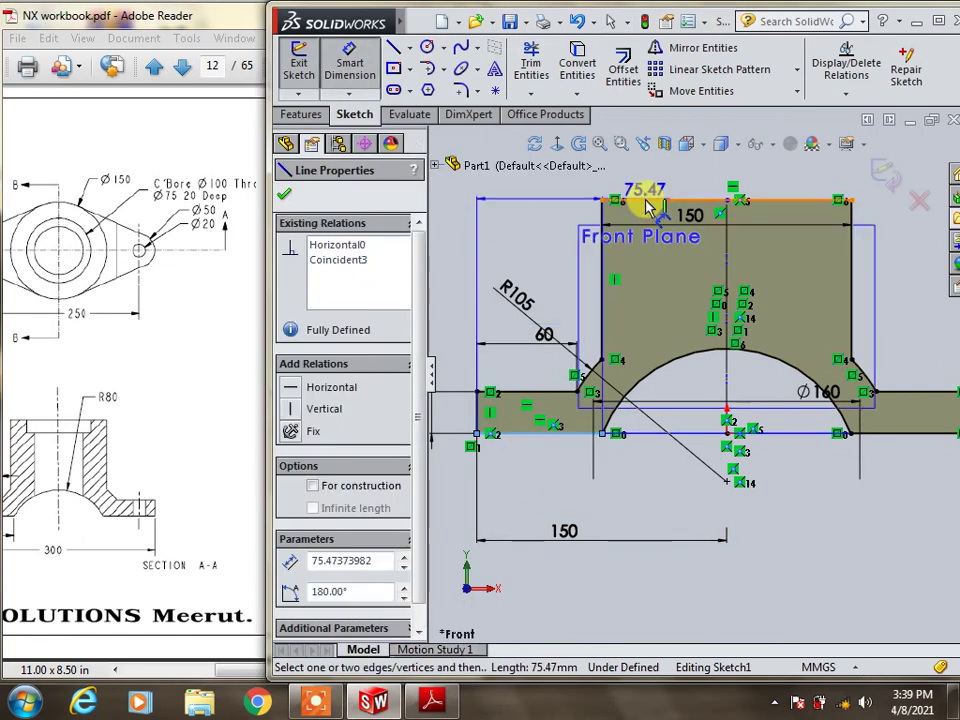
pyautogui.click(648, 205)
pyautogui.click(503, 265)
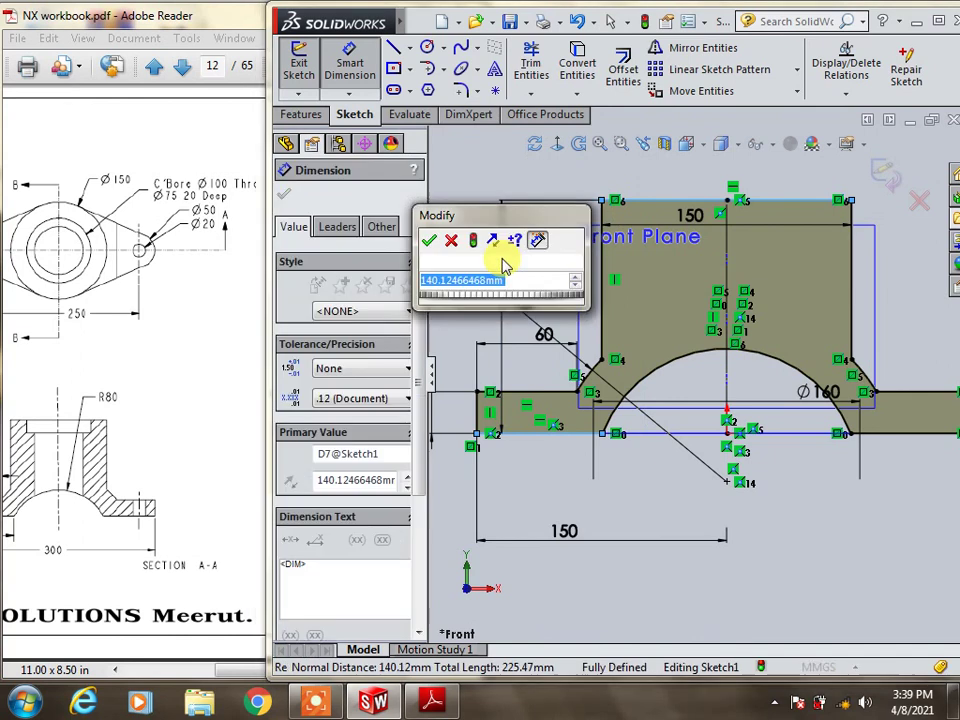
pyautogui.write('150')
pyautogui.press('Return')
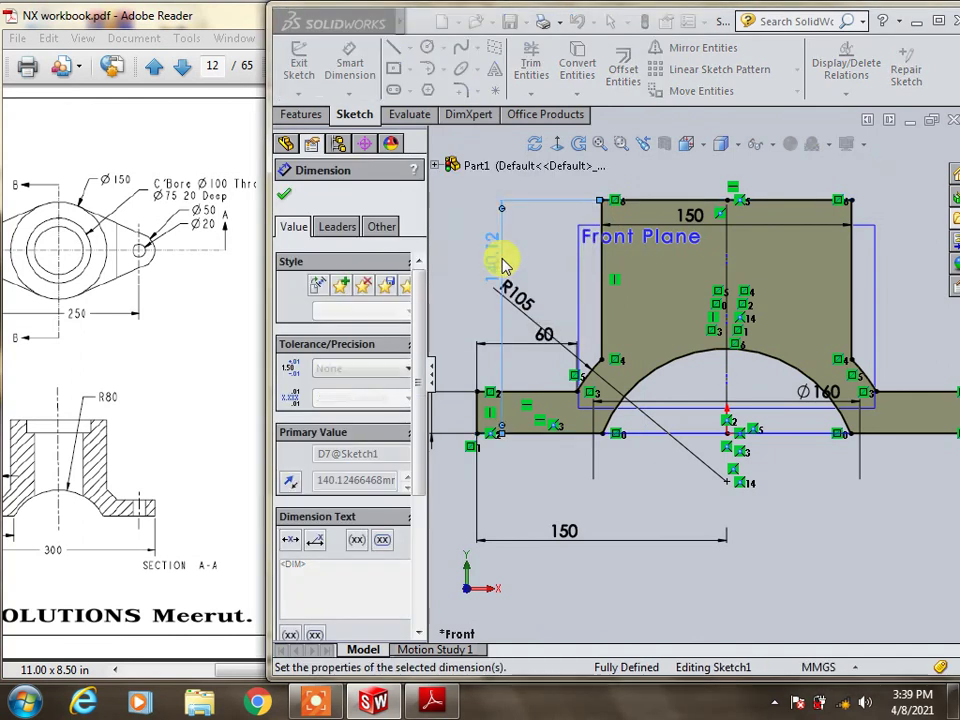
pyautogui.click(214, 18)
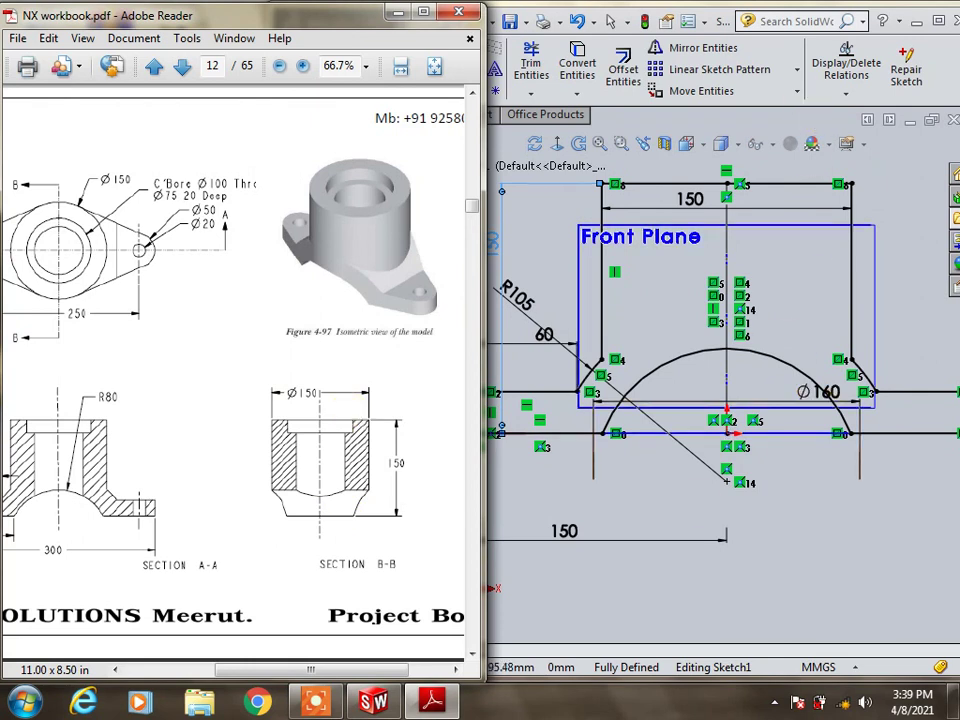
pyautogui.click(610, 70)
pyautogui.click(290, 195)
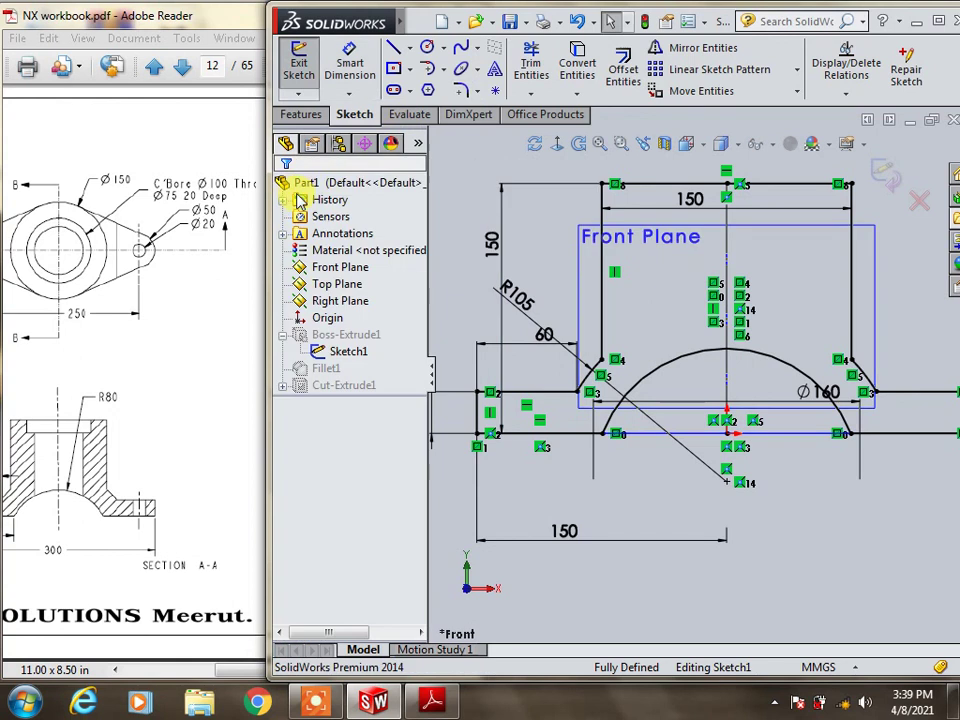
pyautogui.click(303, 76)
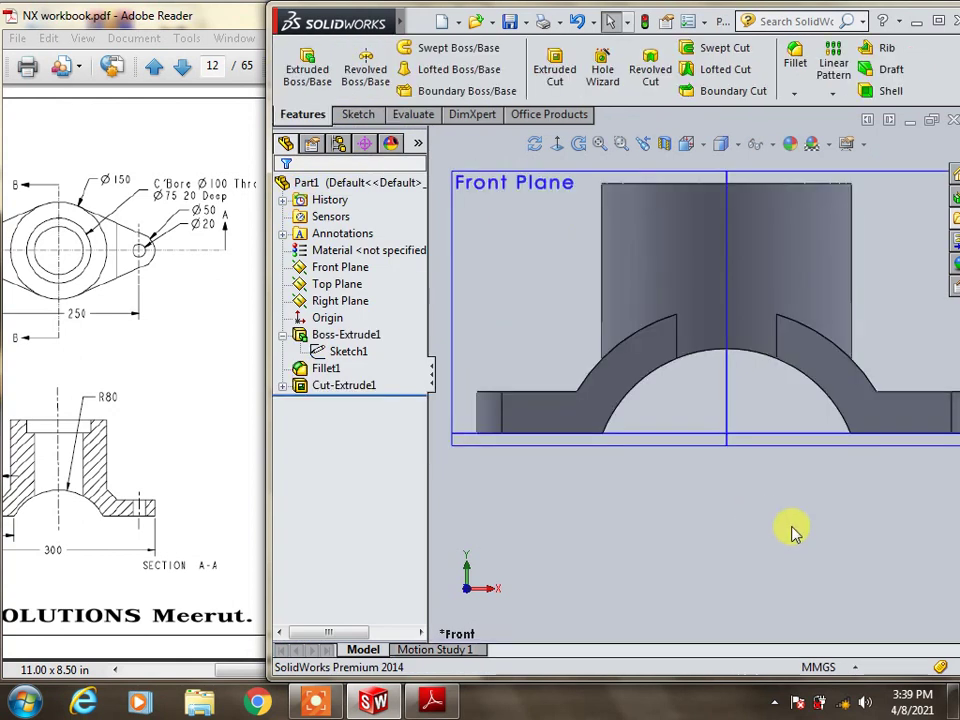
# Orbit the part into a 3D view and check it against the reference drawing
pyautogui.click(535, 143)
pyautogui.moveTo(718, 521)
pyautogui.mouseDown()
pyautogui.moveTo(660, 534)
pyautogui.moveTo(666, 546)
pyautogui.moveTo(458, 487)
pyautogui.mouseUp()
pyautogui.click(85, 330)
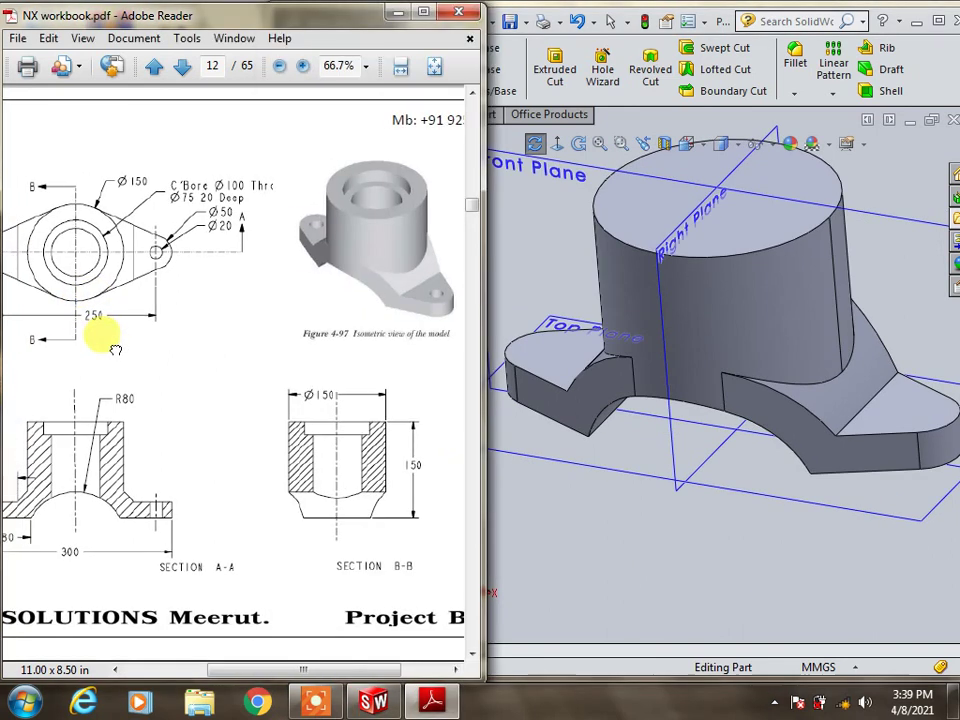
pyautogui.click(583, 551)
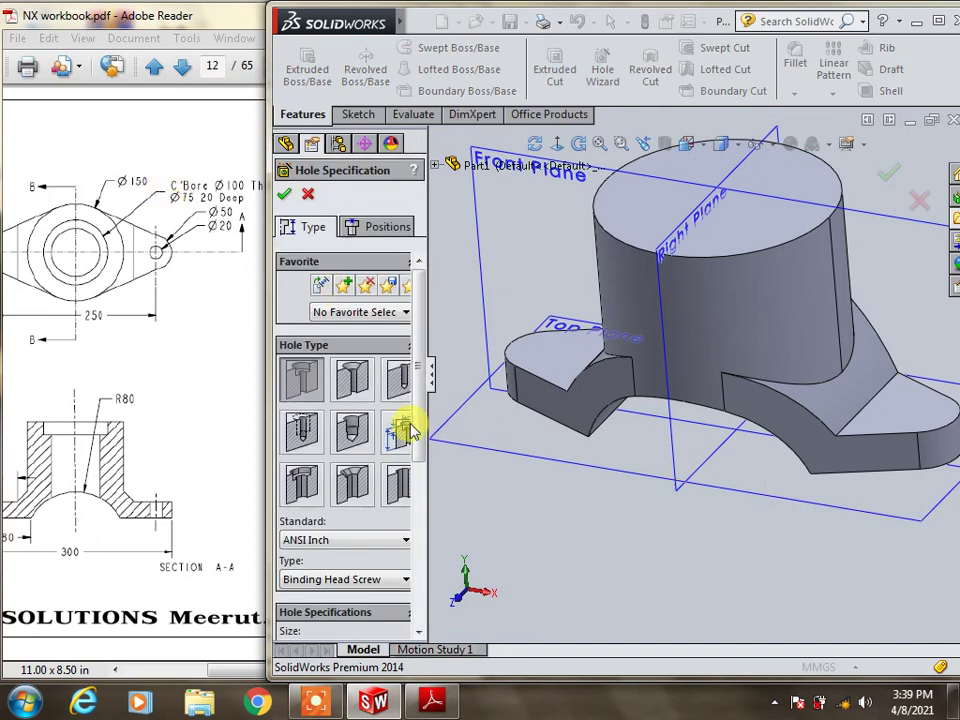
# Choose a C-Bored Drilled hole placed at the centre of the boss's top face
pyautogui.click(395, 430)
pyautogui.click(394, 458)
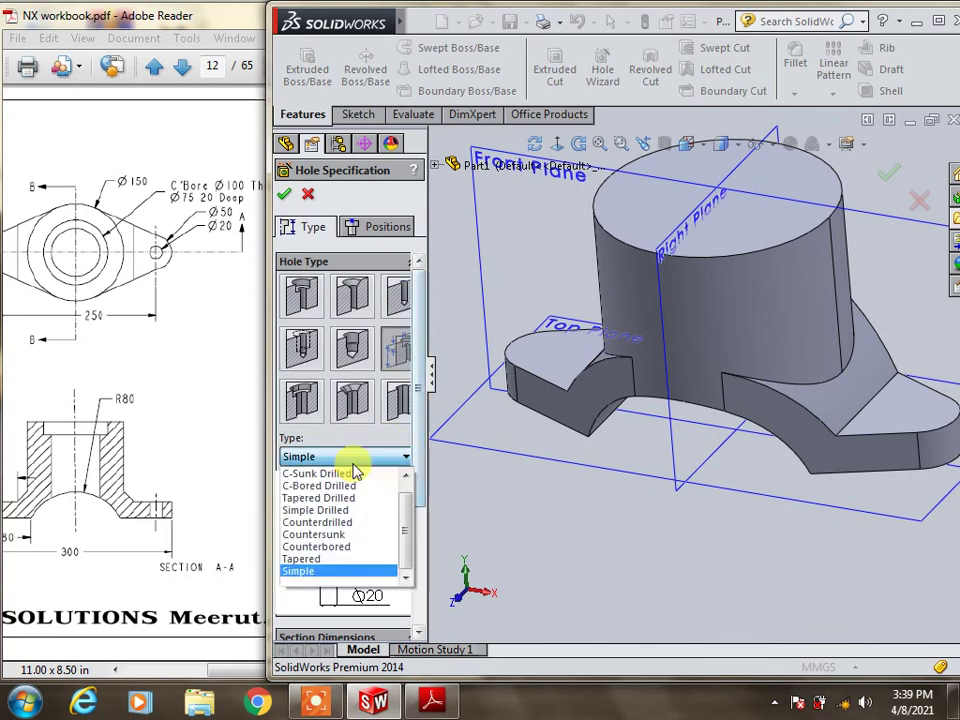
pyautogui.click(325, 486)
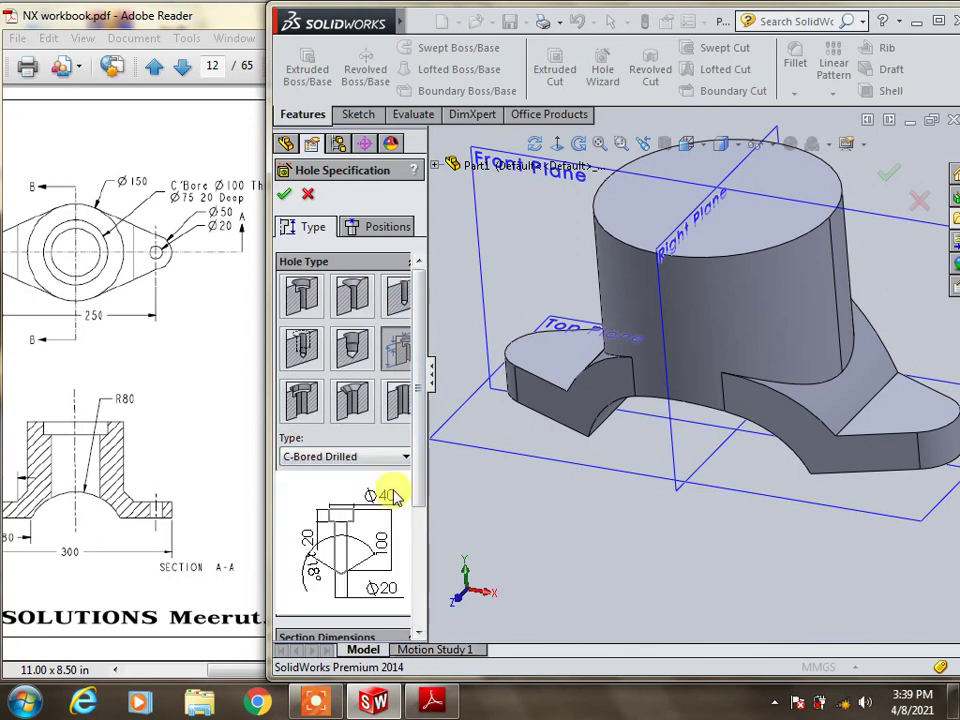
pyautogui.click(372, 228)
pyautogui.click(355, 387)
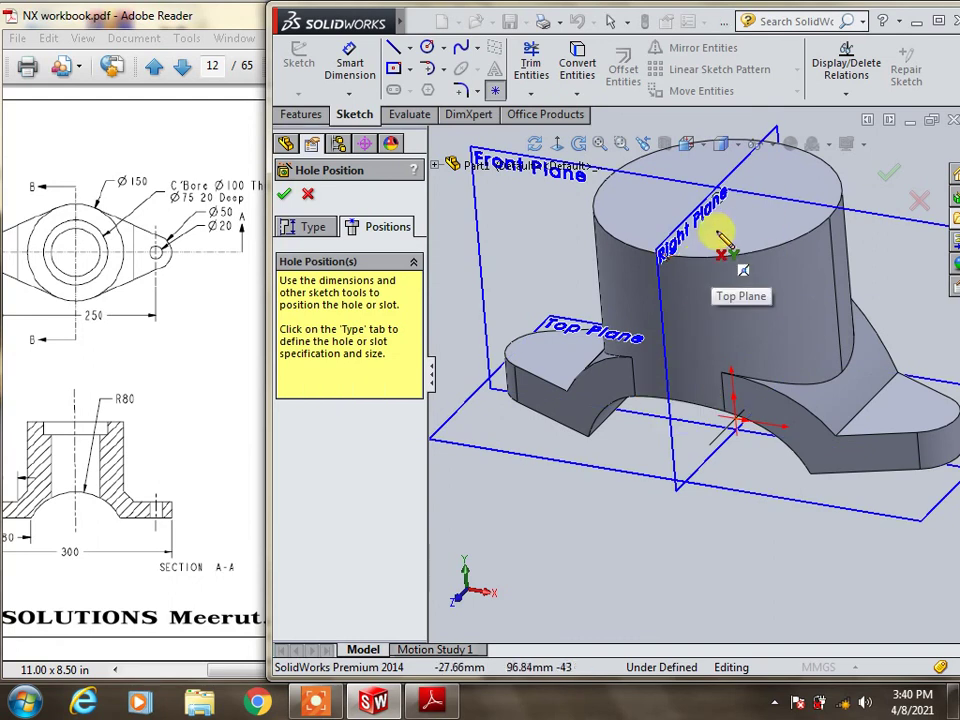
pyautogui.click(723, 200)
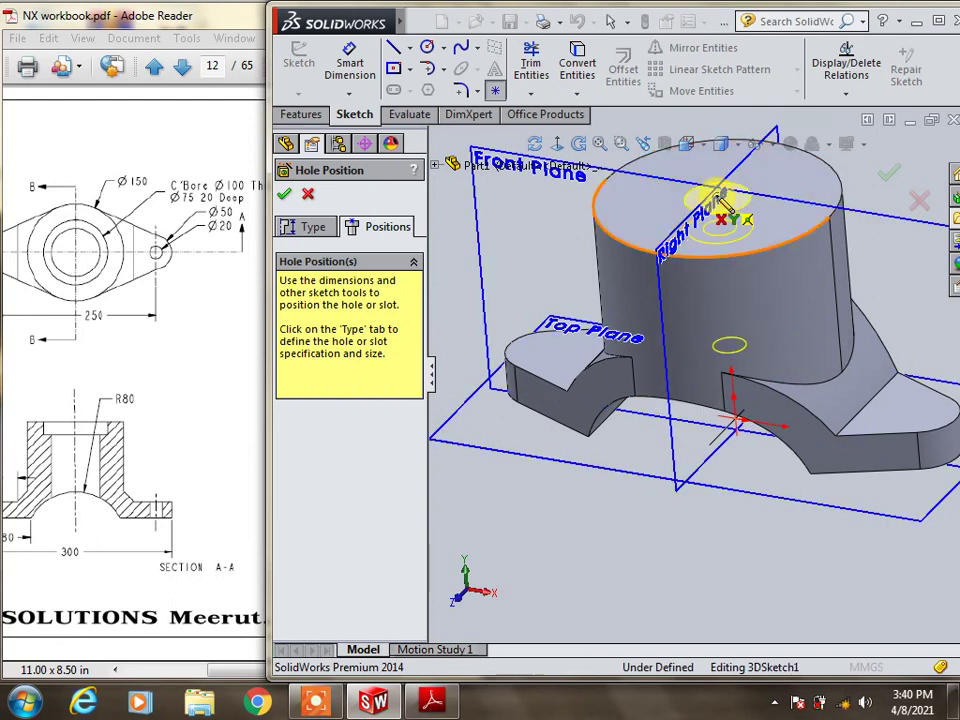
# Make it Ø75 through all with a Ø100, 20 mm deep counterbore
pyautogui.click(293, 226)
pyautogui.moveTo(415, 480); pyautogui.dragTo(418, 611)
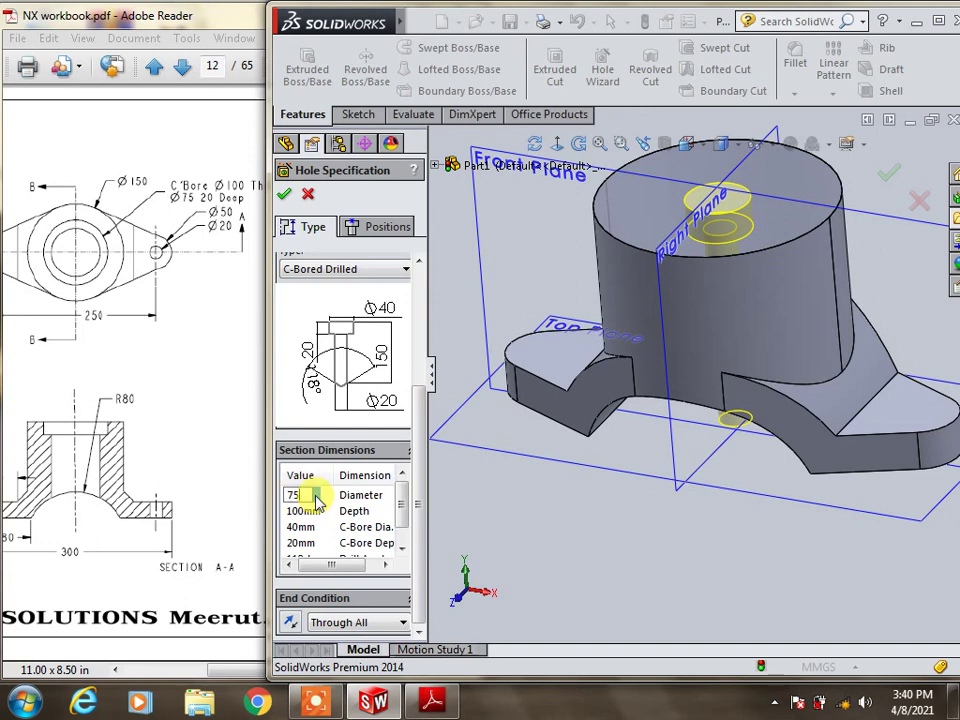
pyautogui.press('Return')
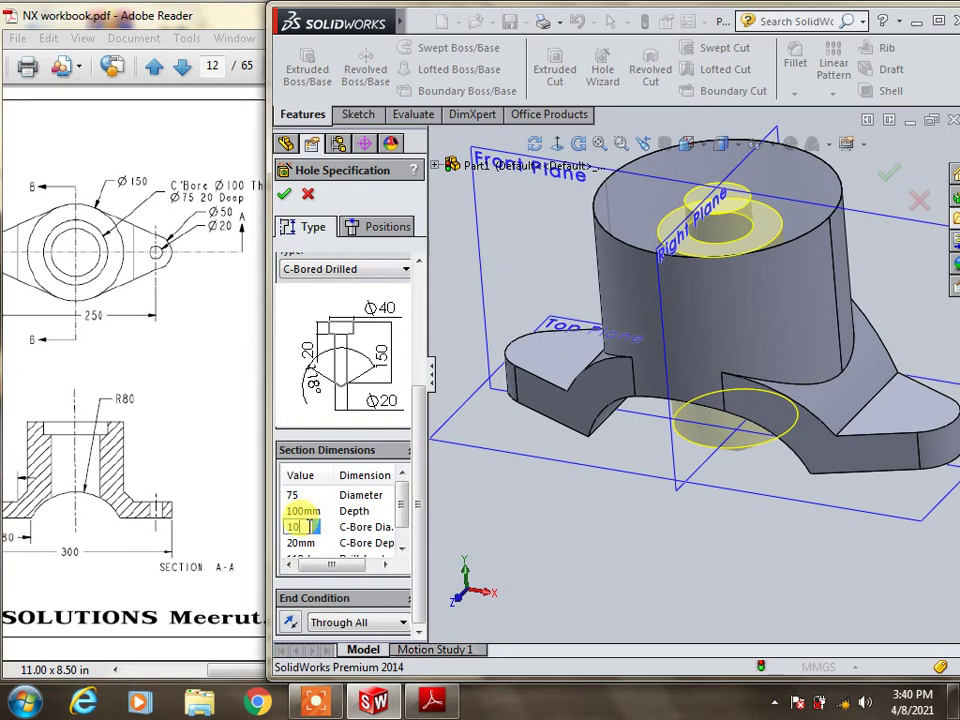
pyautogui.press('Return')
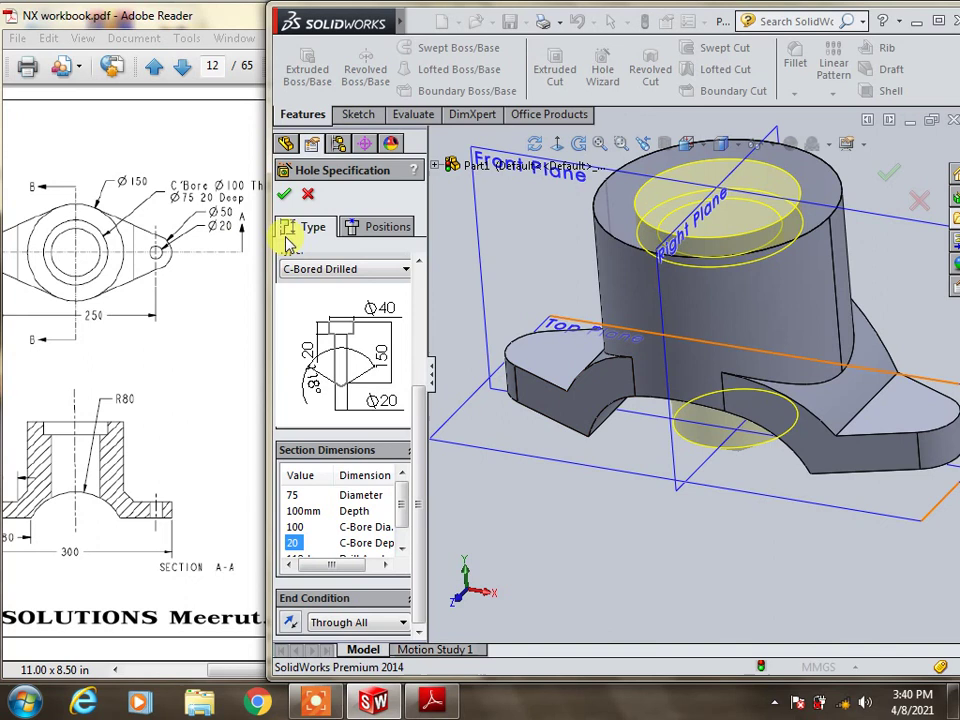
pyautogui.press('Return')
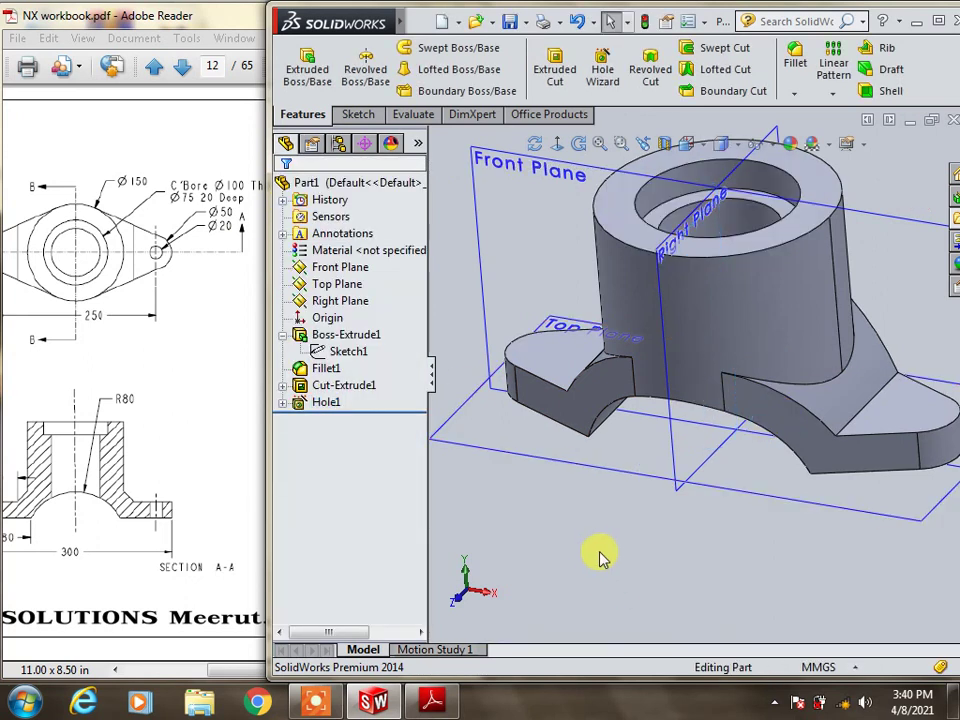
# Place hole points at both flange-end centres and apply a simple Ø20 through-all hole
pyautogui.click(602, 68)
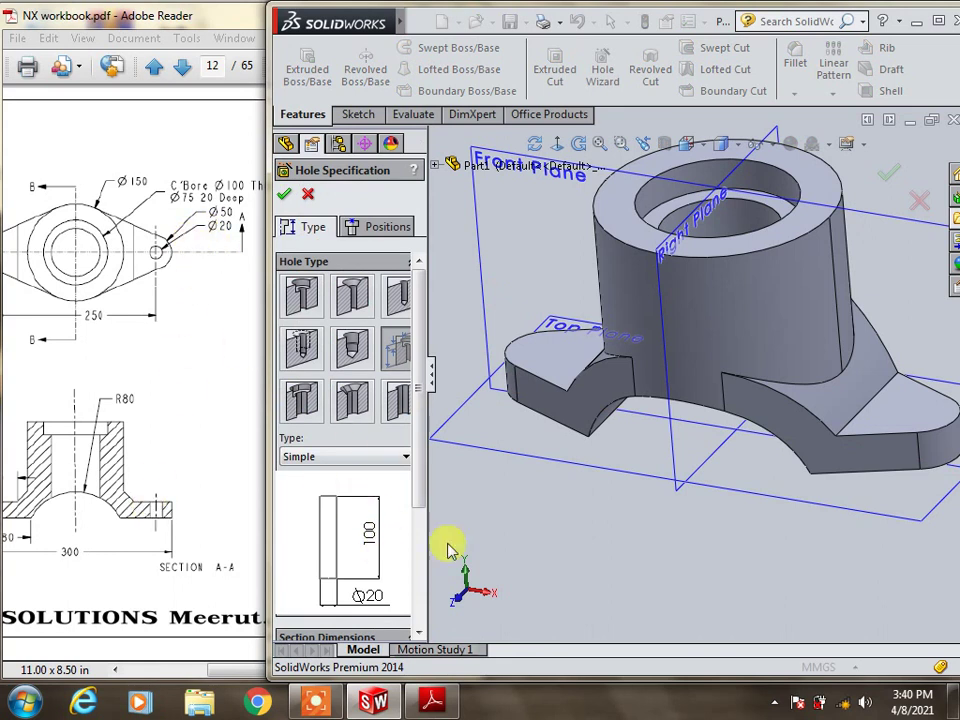
pyautogui.click(390, 226)
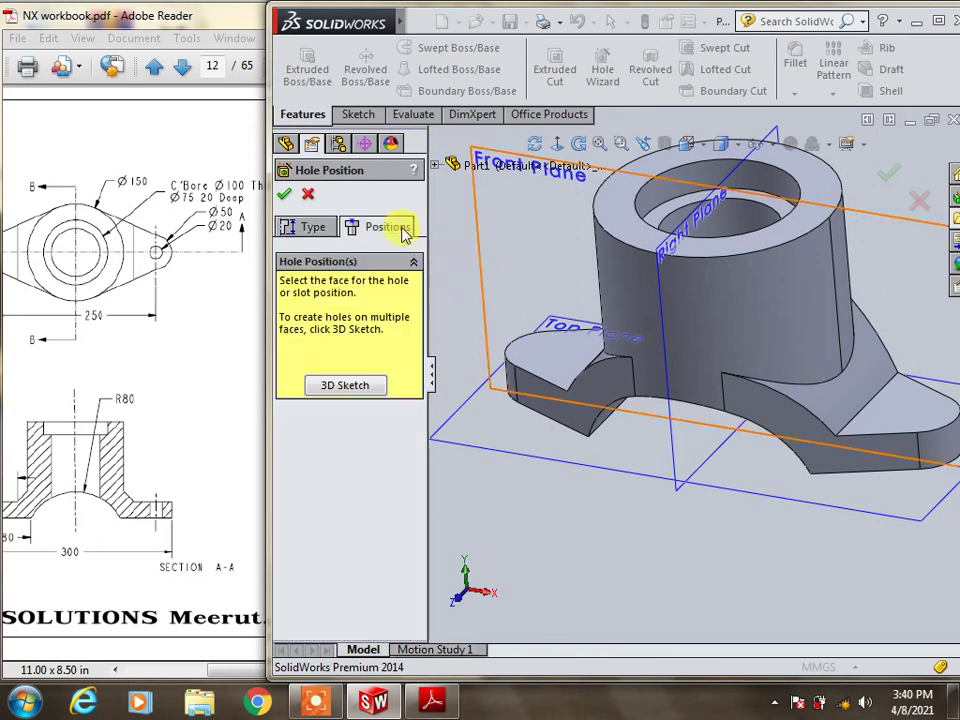
pyautogui.click(352, 390)
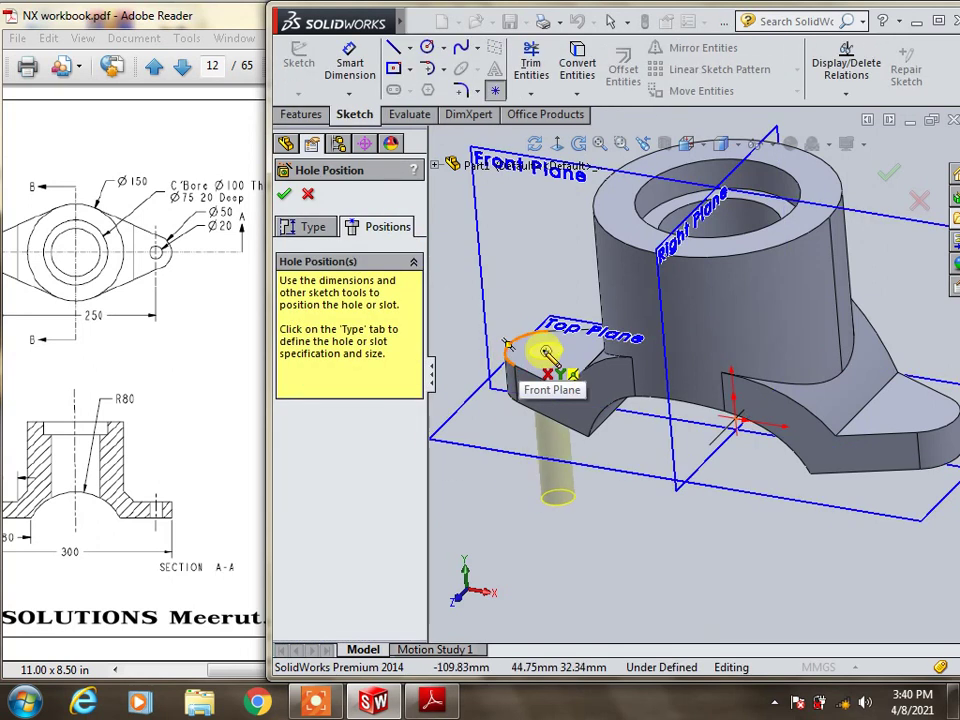
pyautogui.click(546, 351)
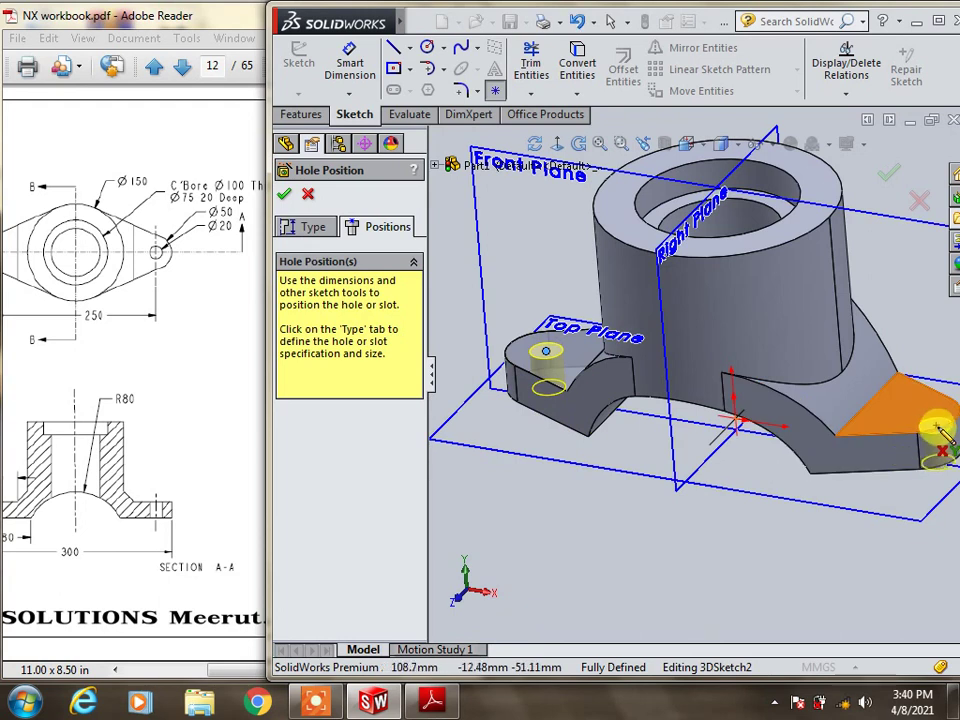
pyautogui.moveTo(900, 420); pyautogui.dragTo(918, 413)
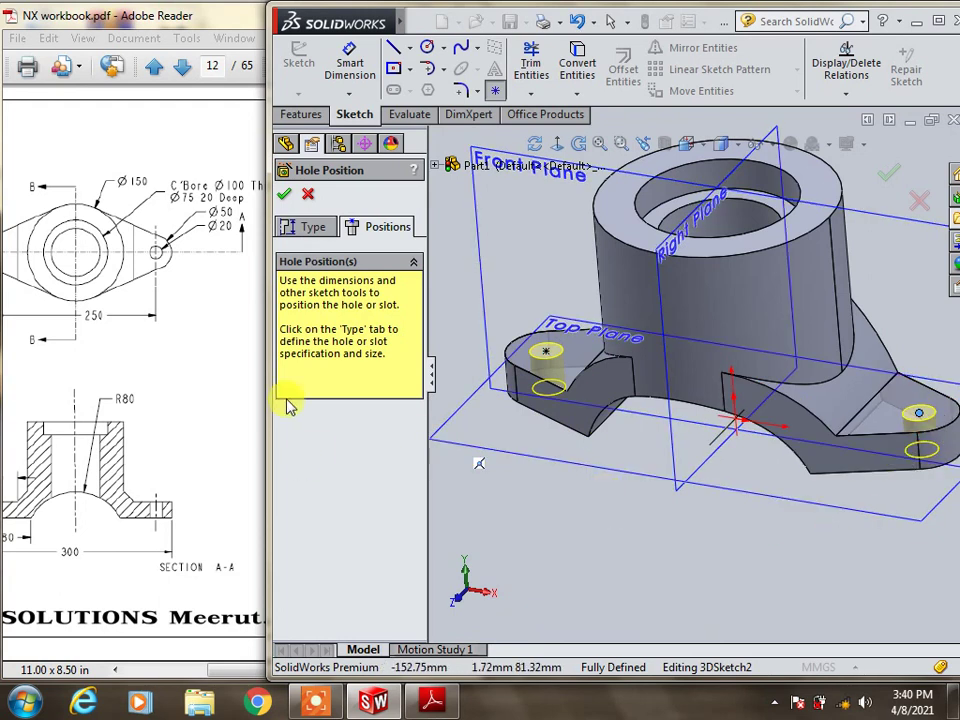
pyautogui.click(303, 235)
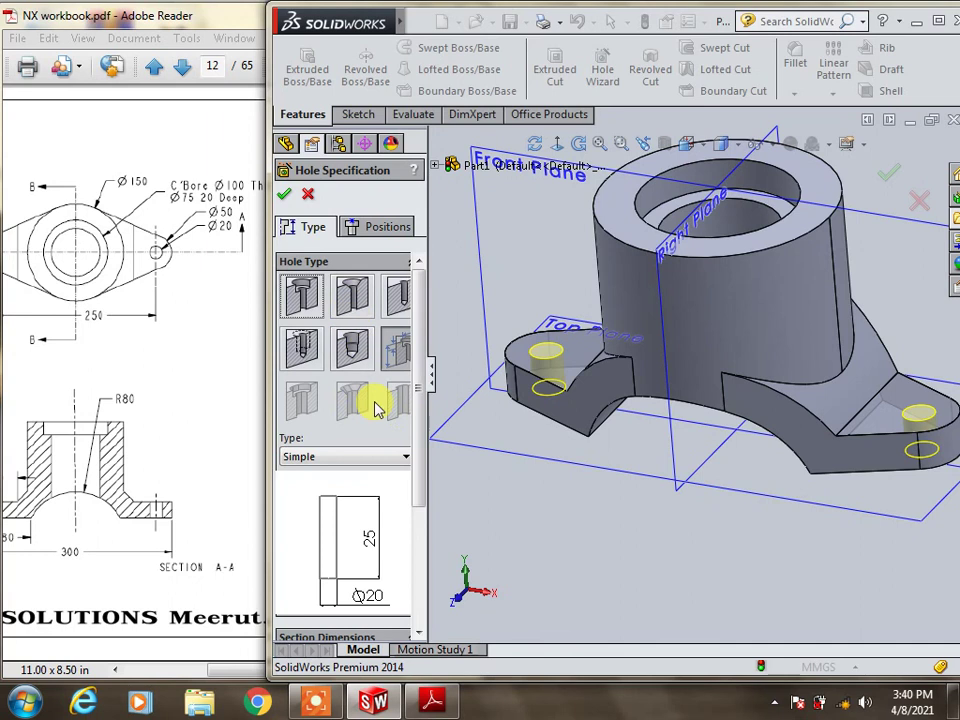
pyautogui.scroll(-3, 418, 448)
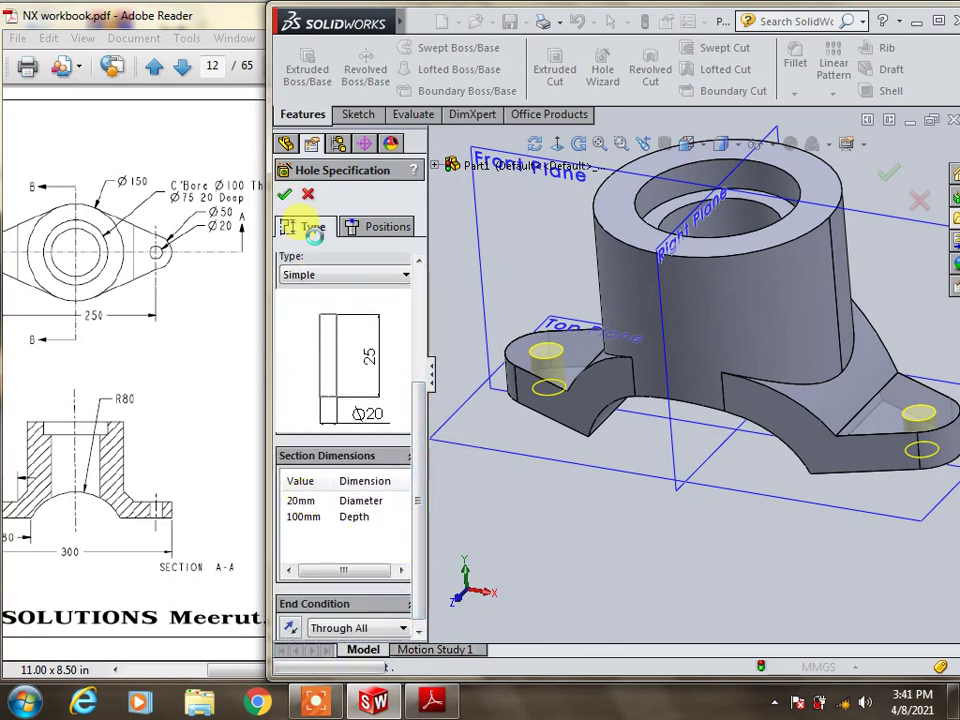
pyautogui.click(285, 195)
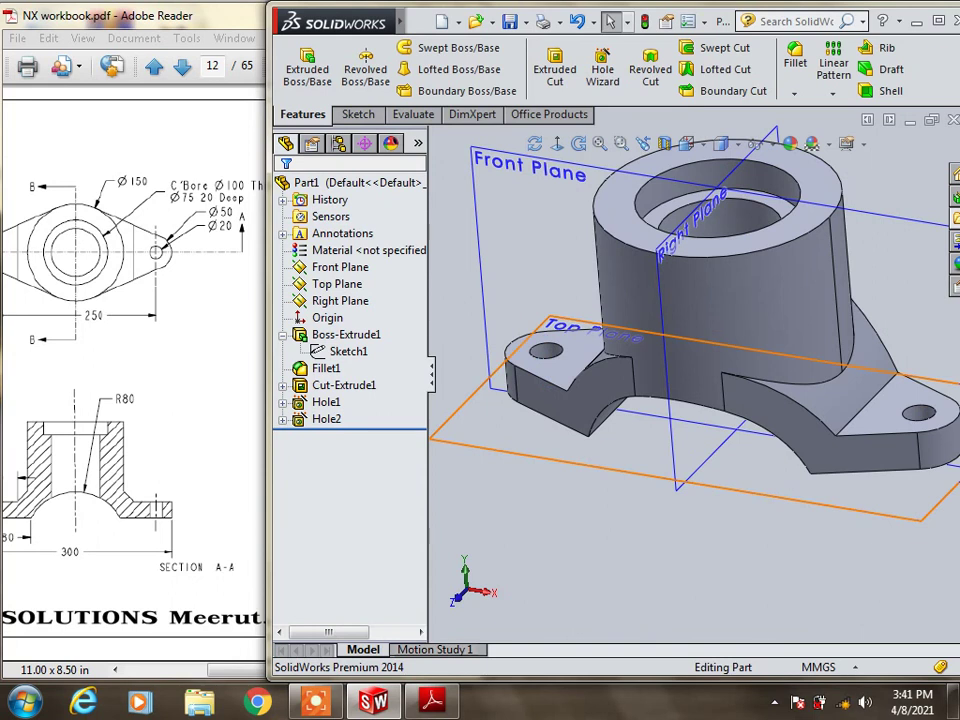
# Maximize the window, hide all planes, show the isometric view with shadows, and zoom to fit
pyautogui.click(941, 22)
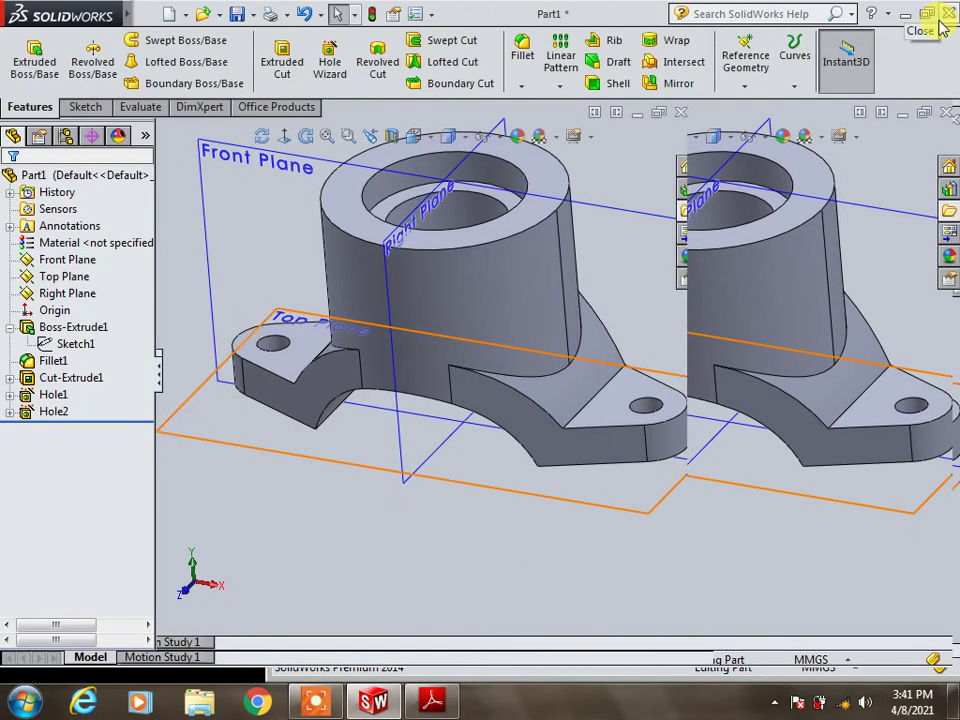
pyautogui.click(612, 113)
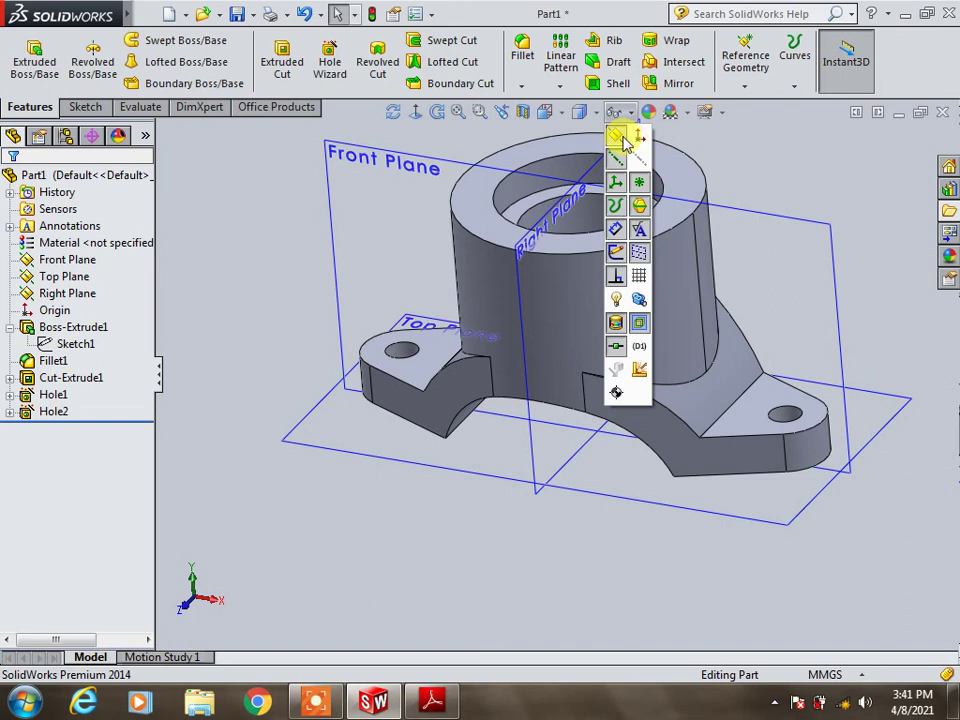
pyautogui.click(619, 137)
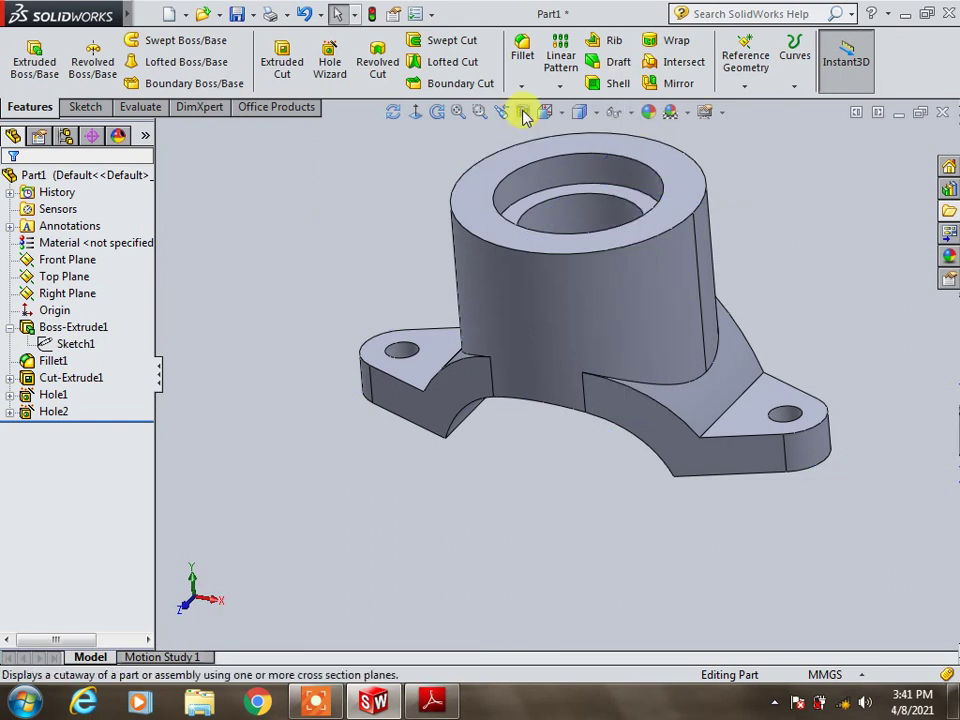
pyautogui.click(553, 115)
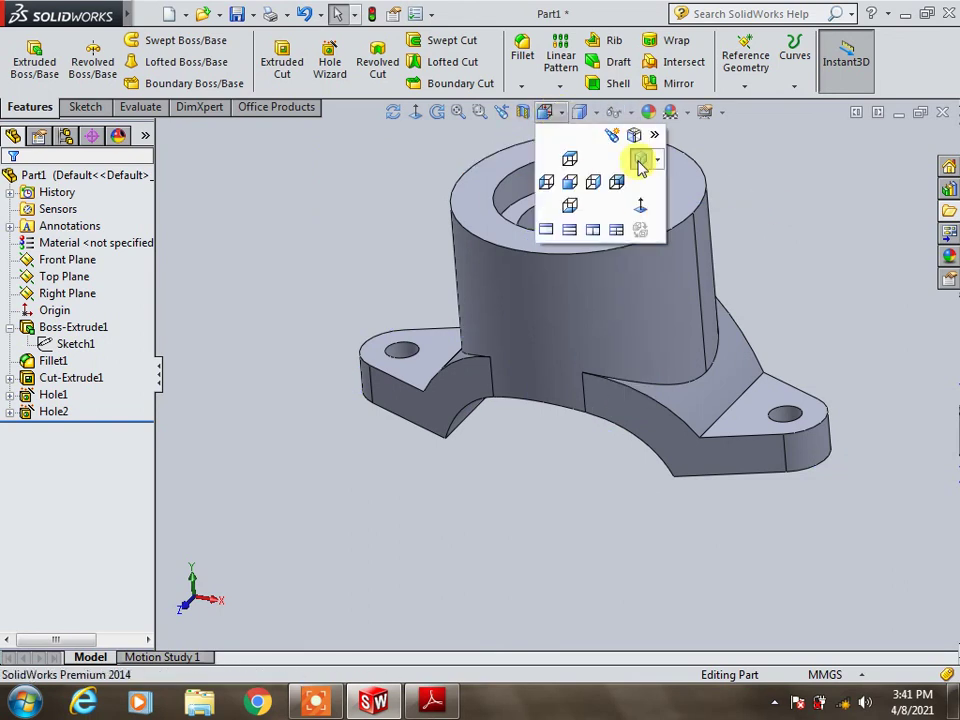
pyautogui.click(639, 158)
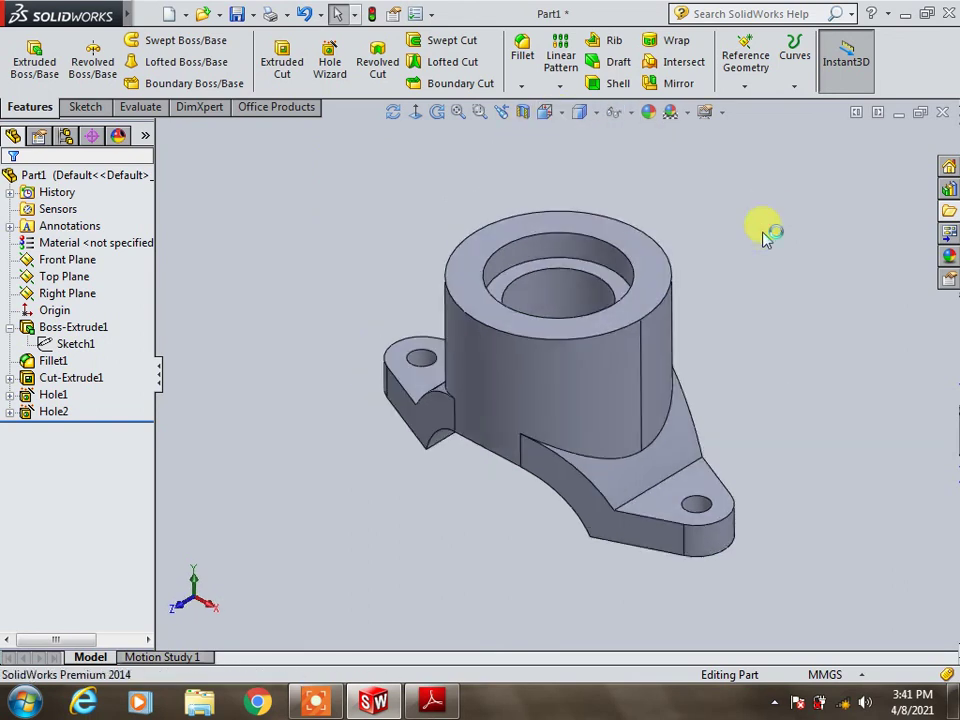
pyautogui.click(719, 113)
pyautogui.click(731, 134)
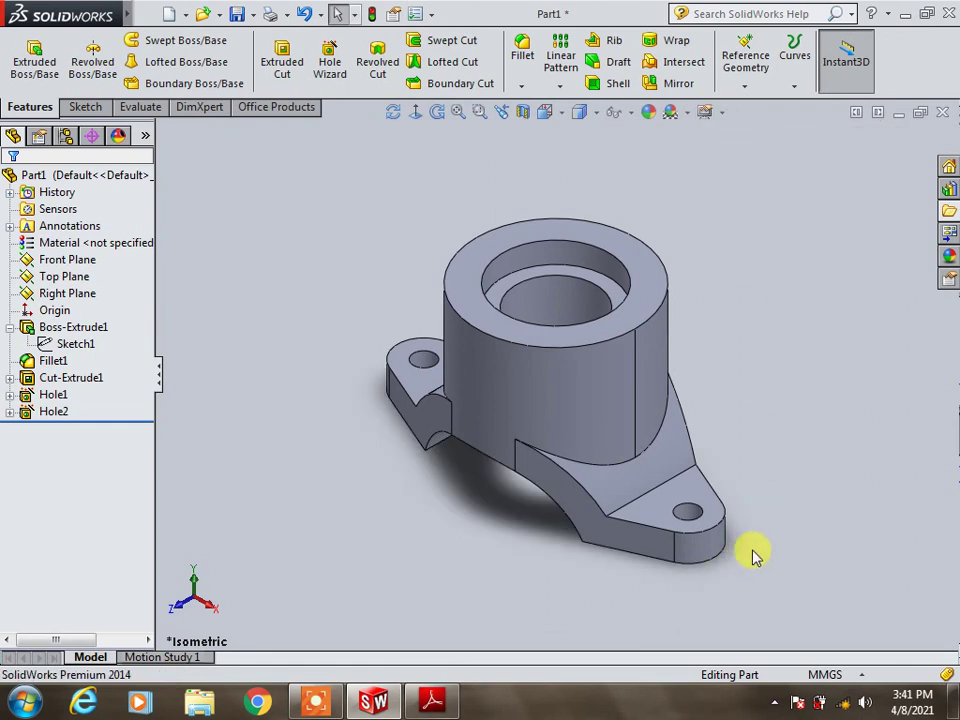
pyautogui.scroll(-3, 755, 553)
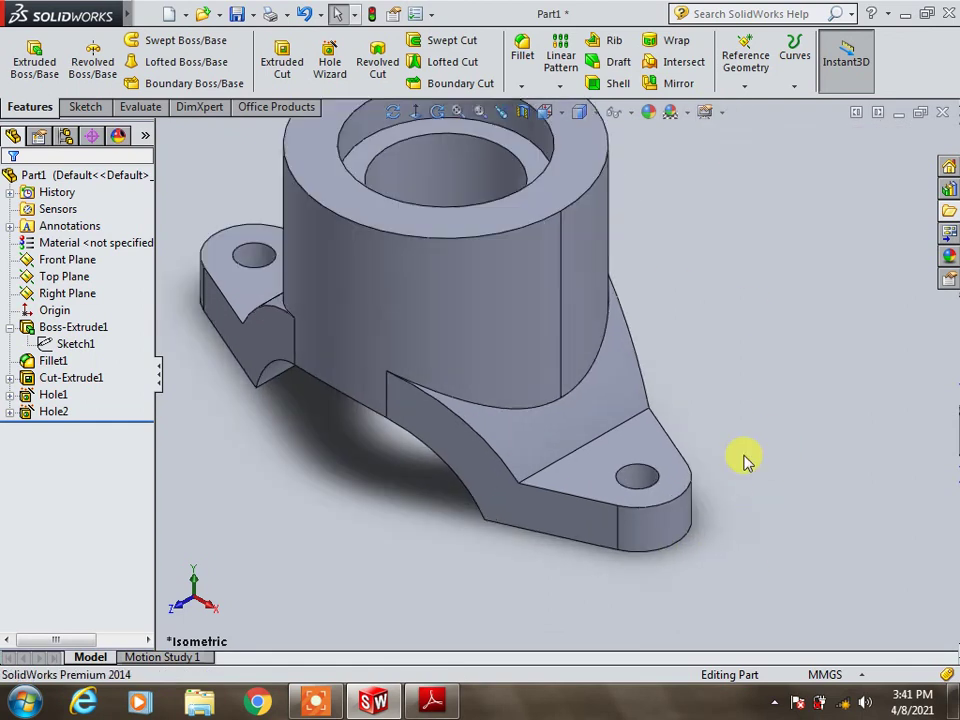
pyautogui.click(457, 111)
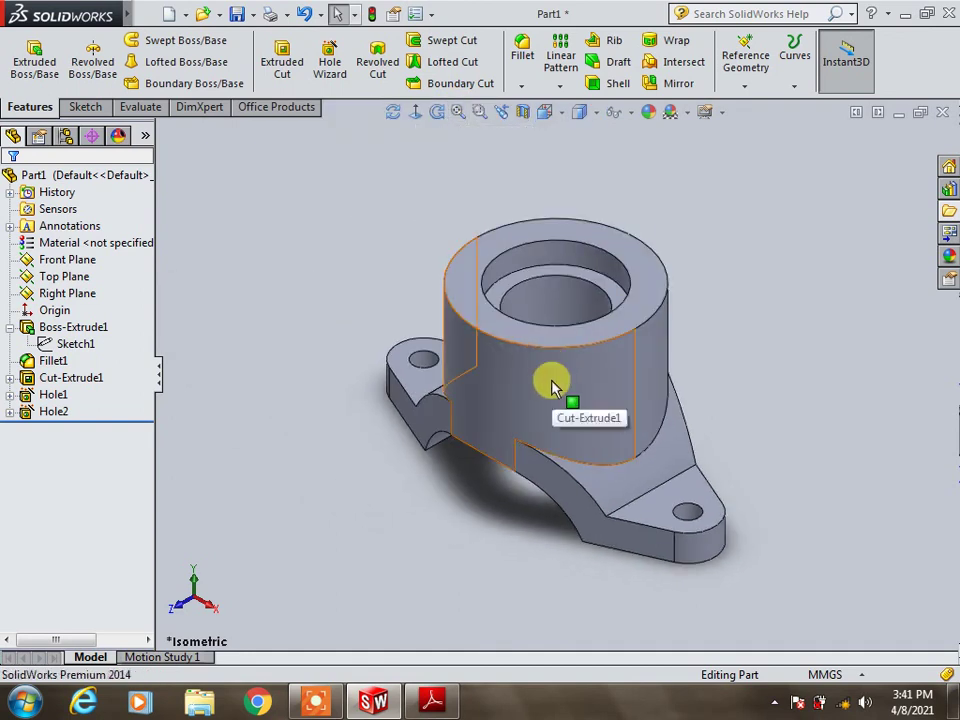
# From an upright boss face, start editing the appearance of the whole Part1
pyautogui.click(552, 385)
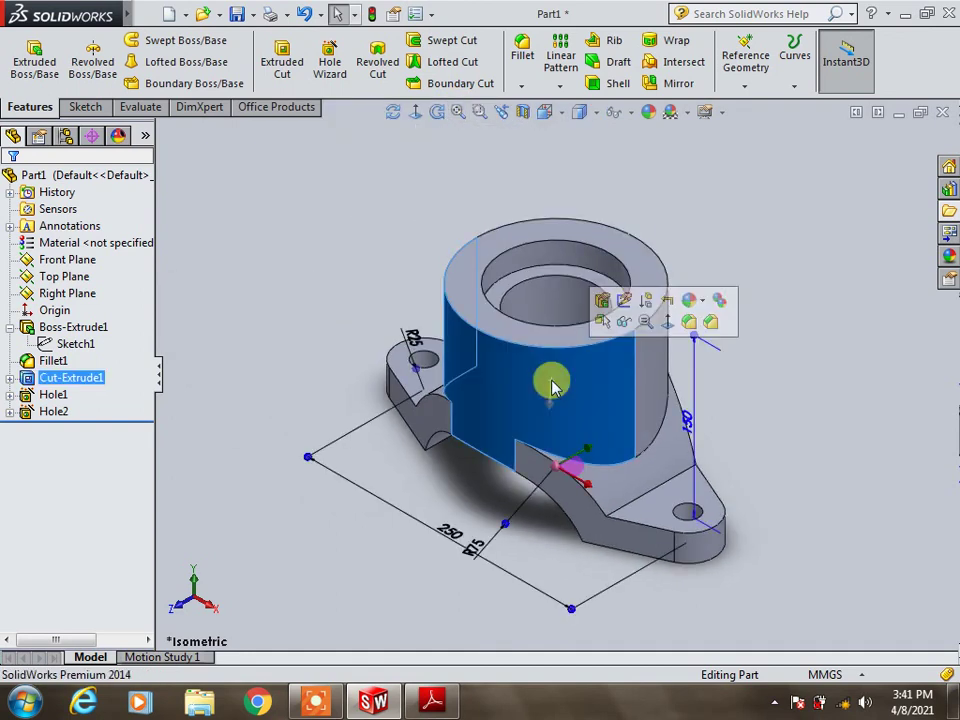
pyautogui.click(705, 302)
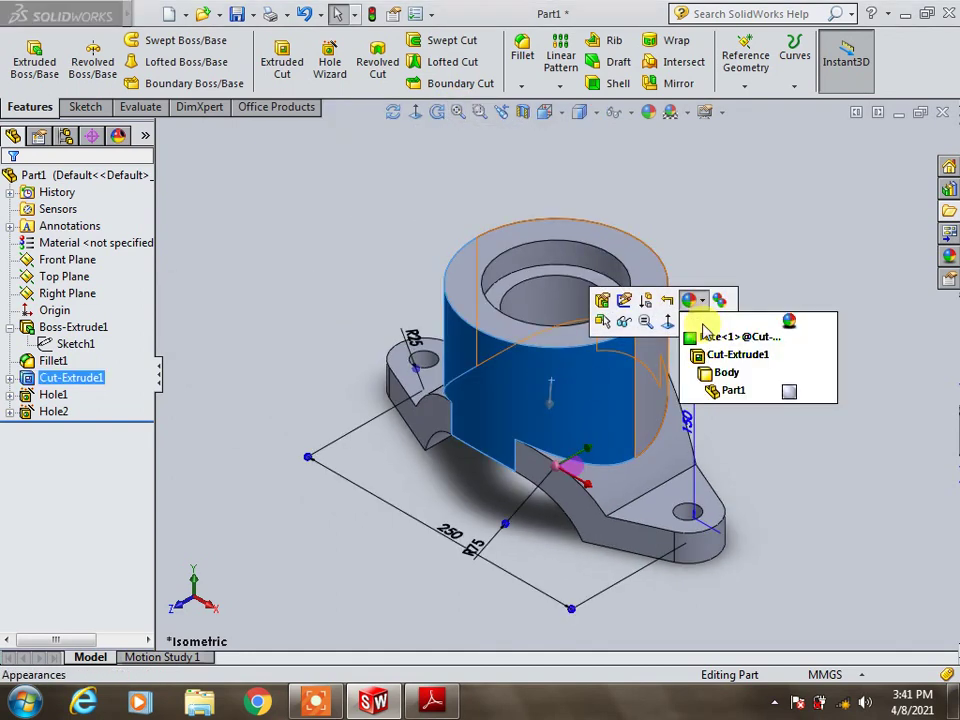
pyautogui.click(788, 392)
pyautogui.click(260, 281)
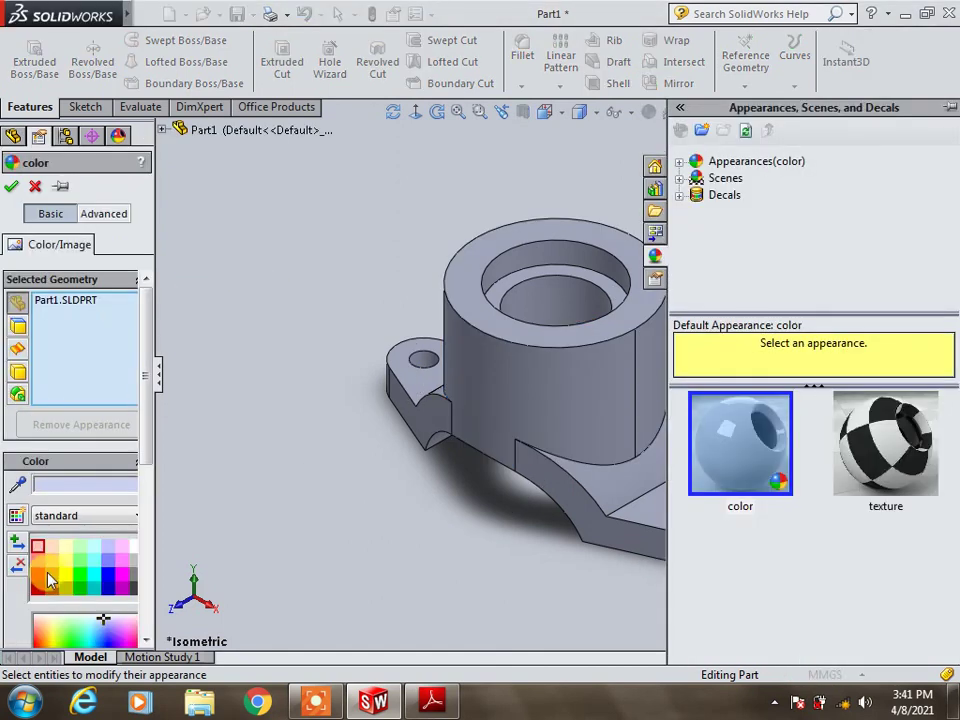
# Pick the tan/orange colour swatch for the part and confirm it
pyautogui.click(50, 560)
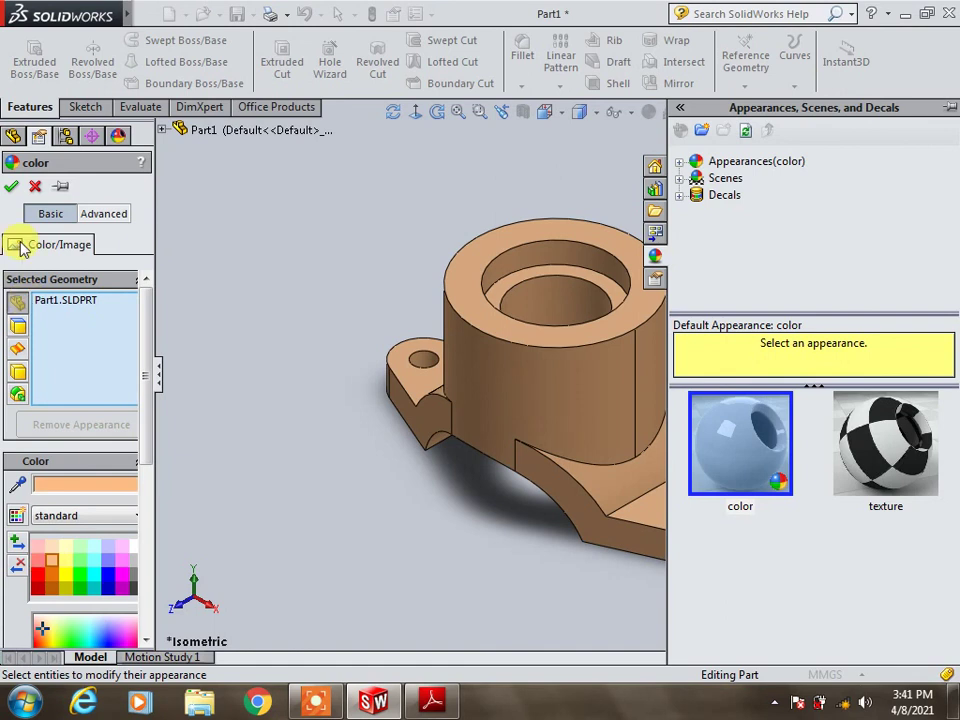
pyautogui.click(11, 187)
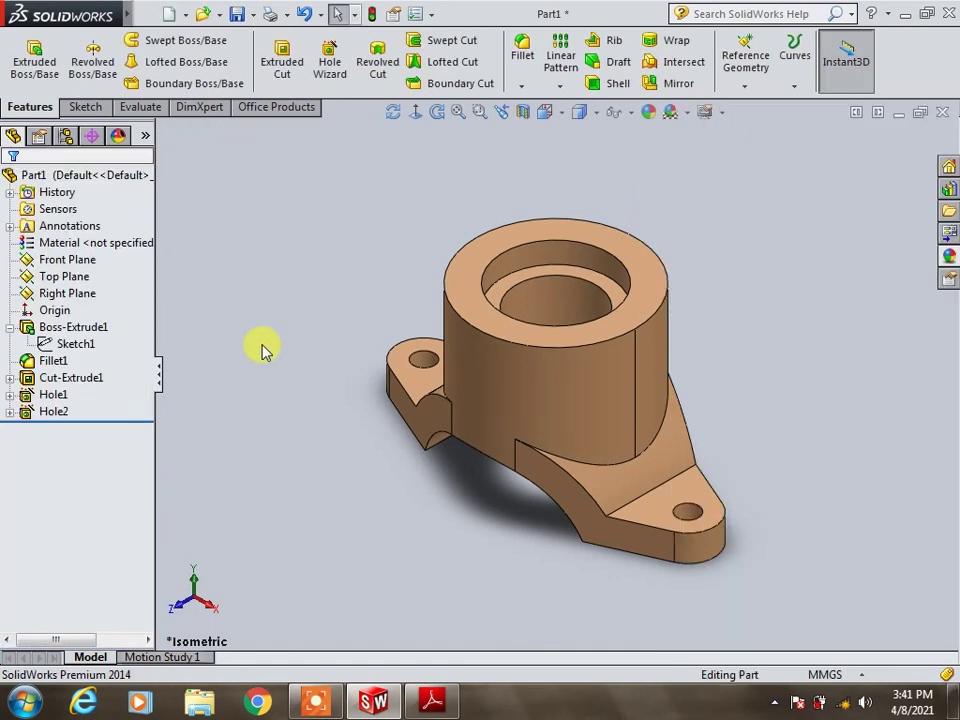